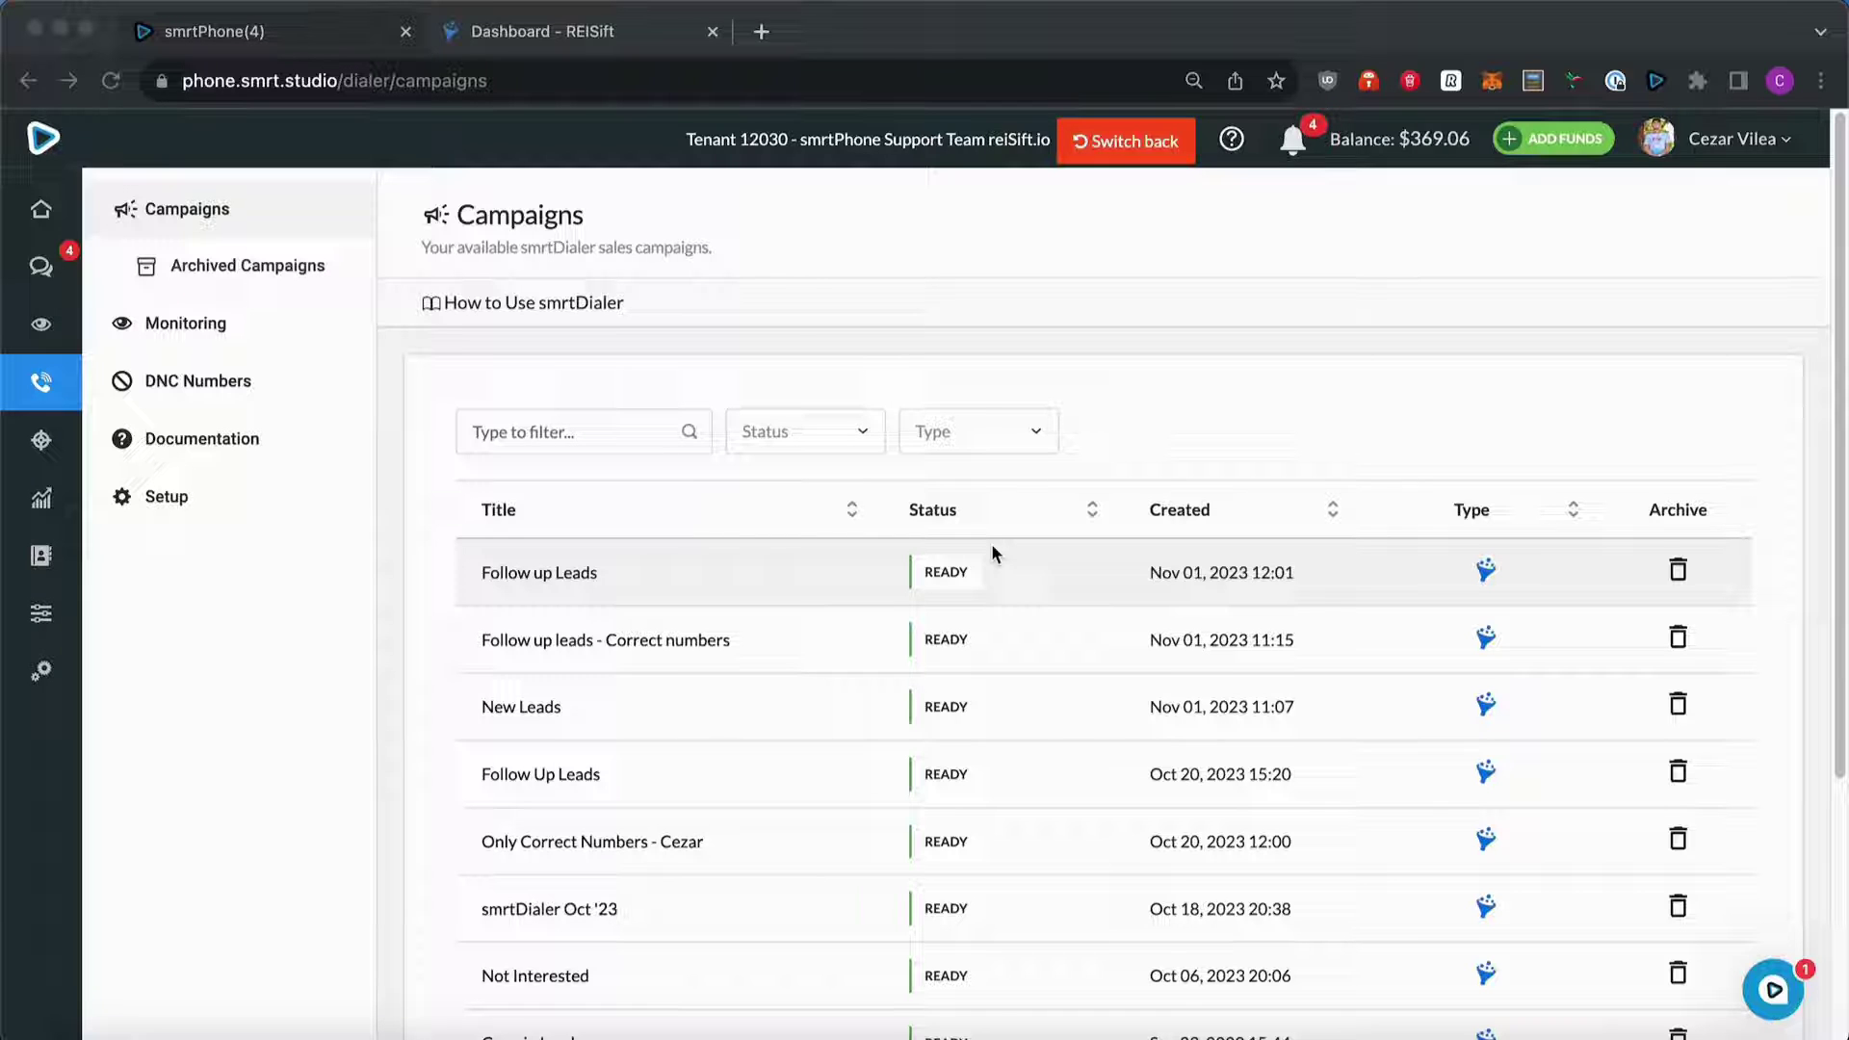
# Review the smrtDialer global setup page, with its call status categories and 6 of 20 seats filled.
pyautogui.click(209, 501)
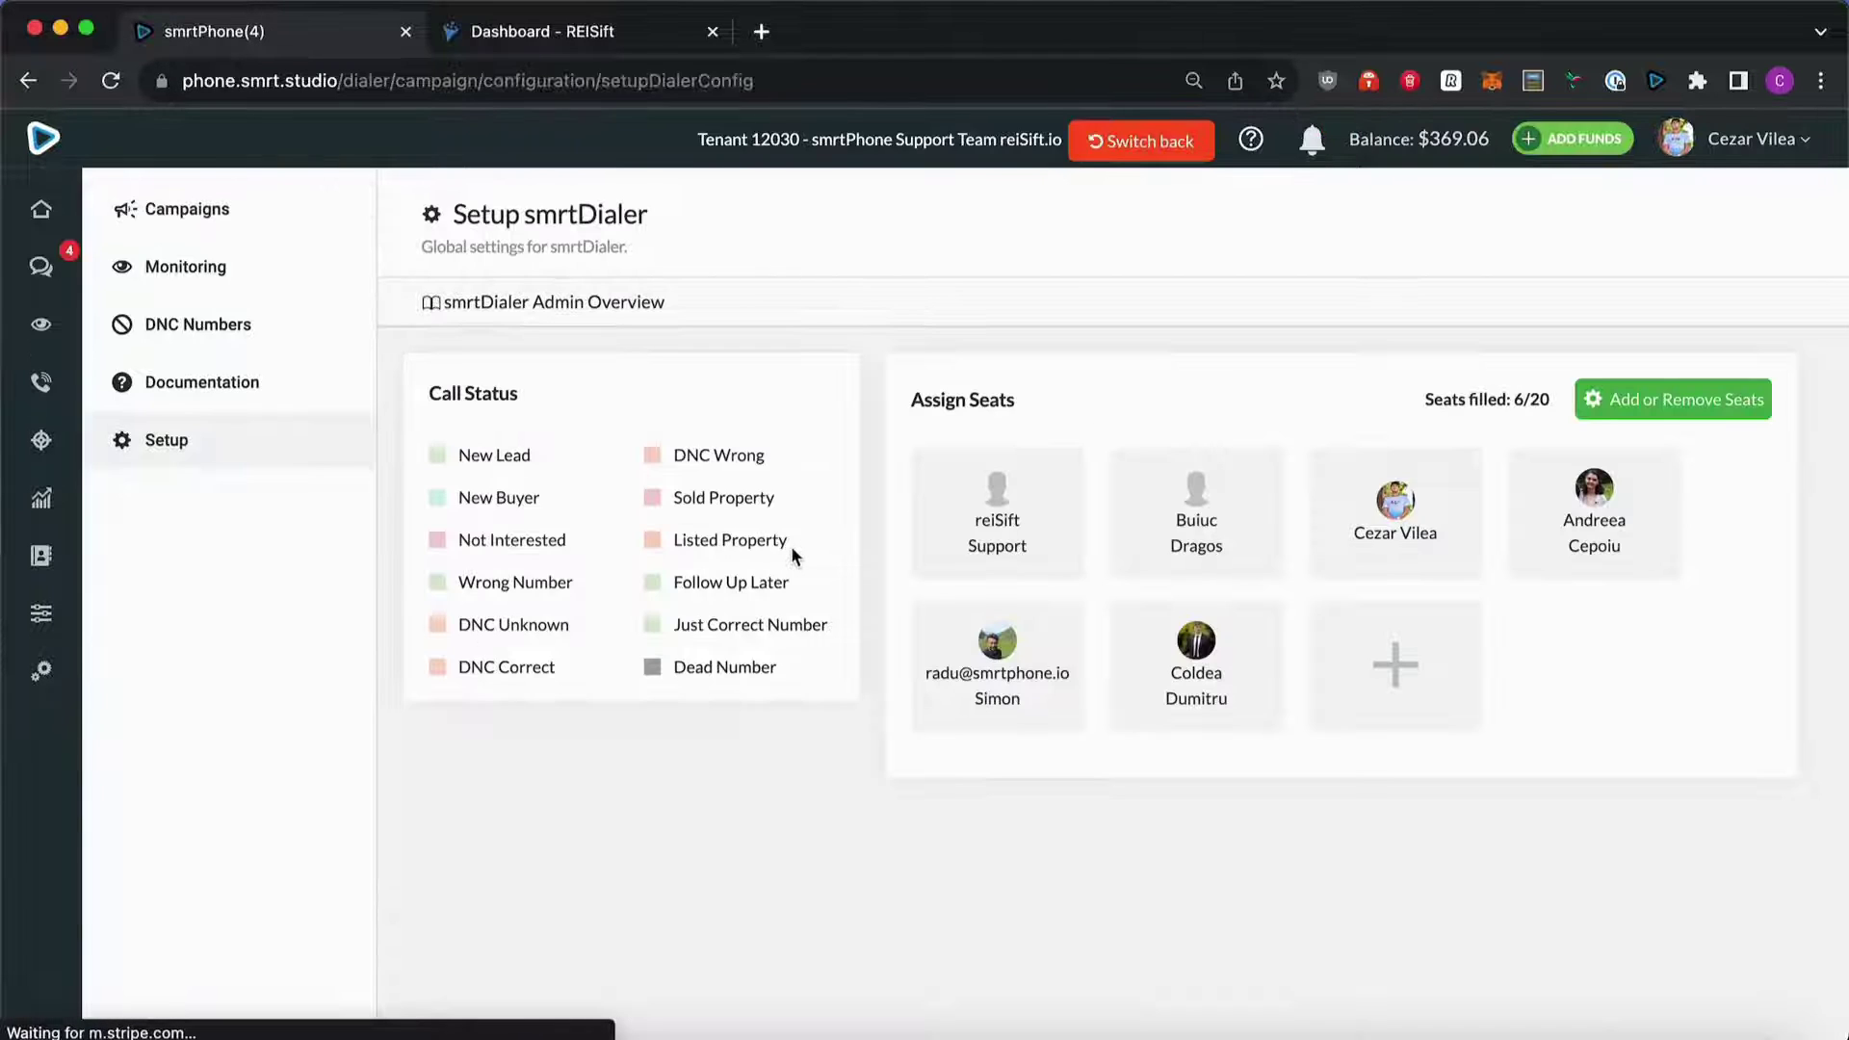
# In REISift Records, select the third property and send it to an integration.
pyautogui.click(607, 44)
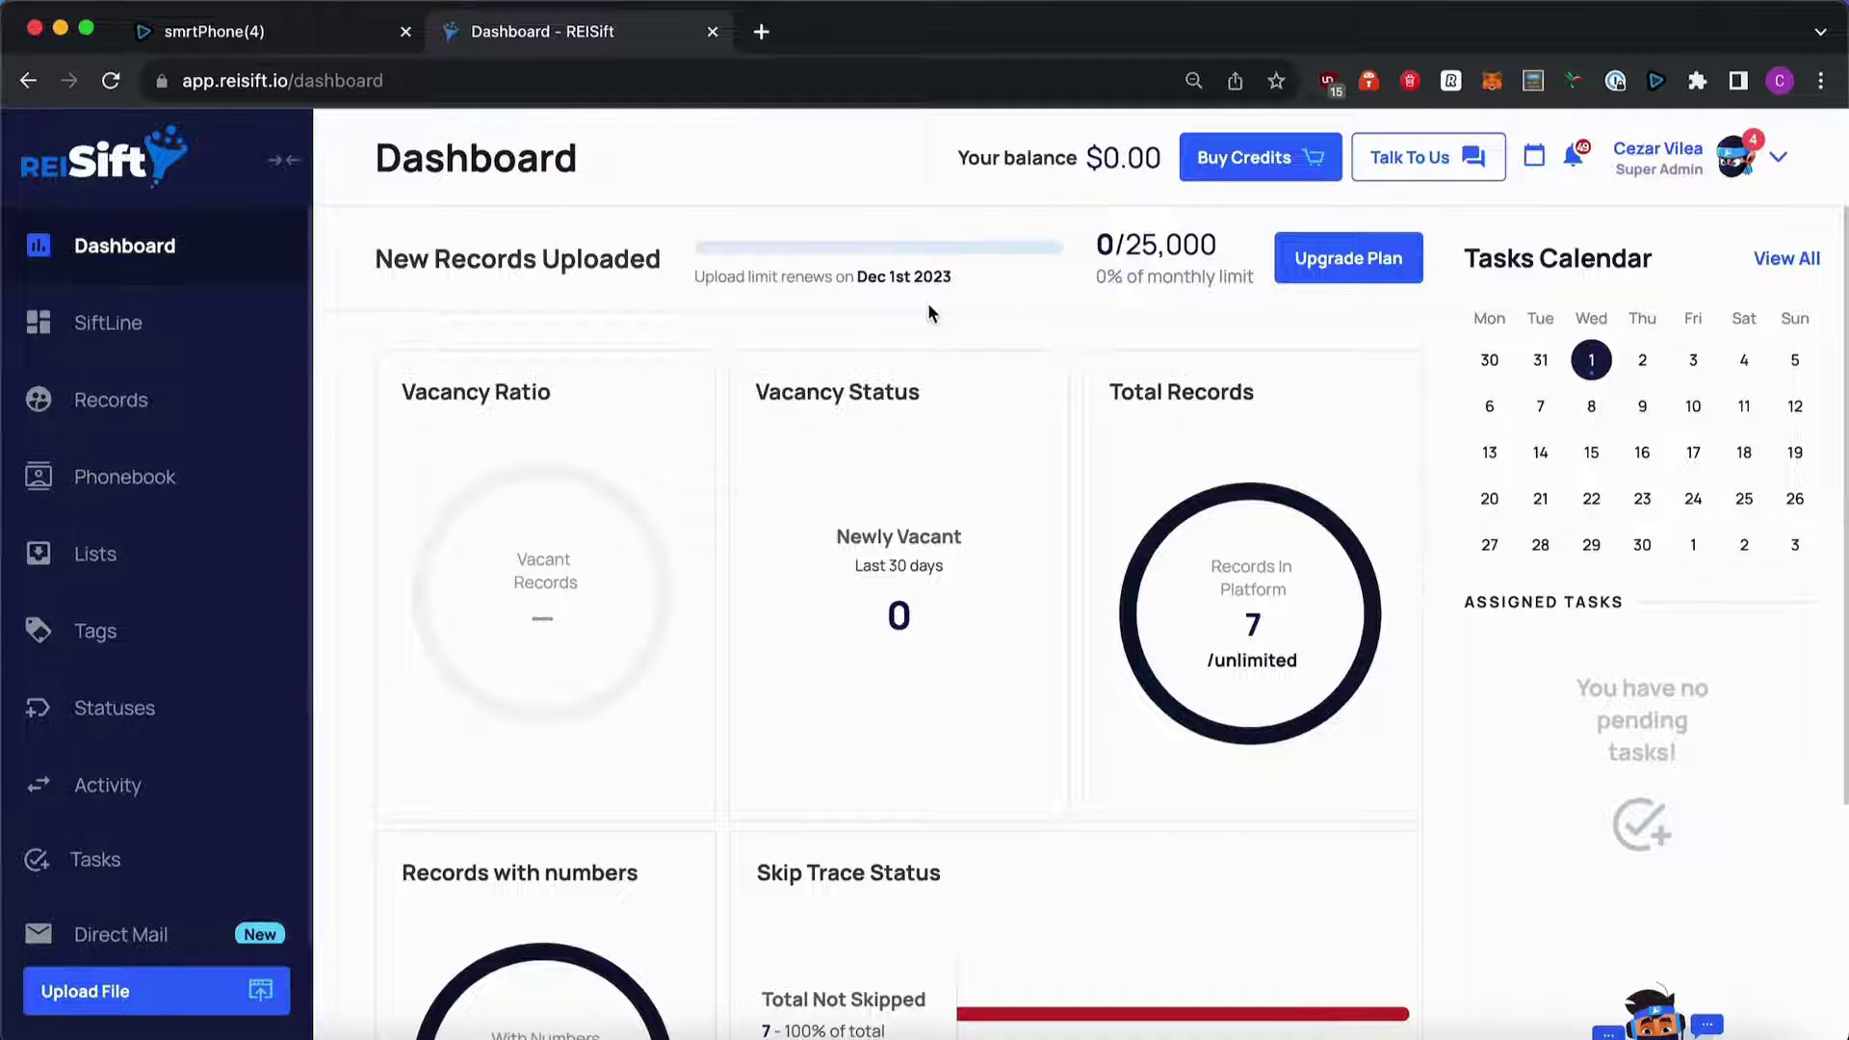
pyautogui.click(143, 398)
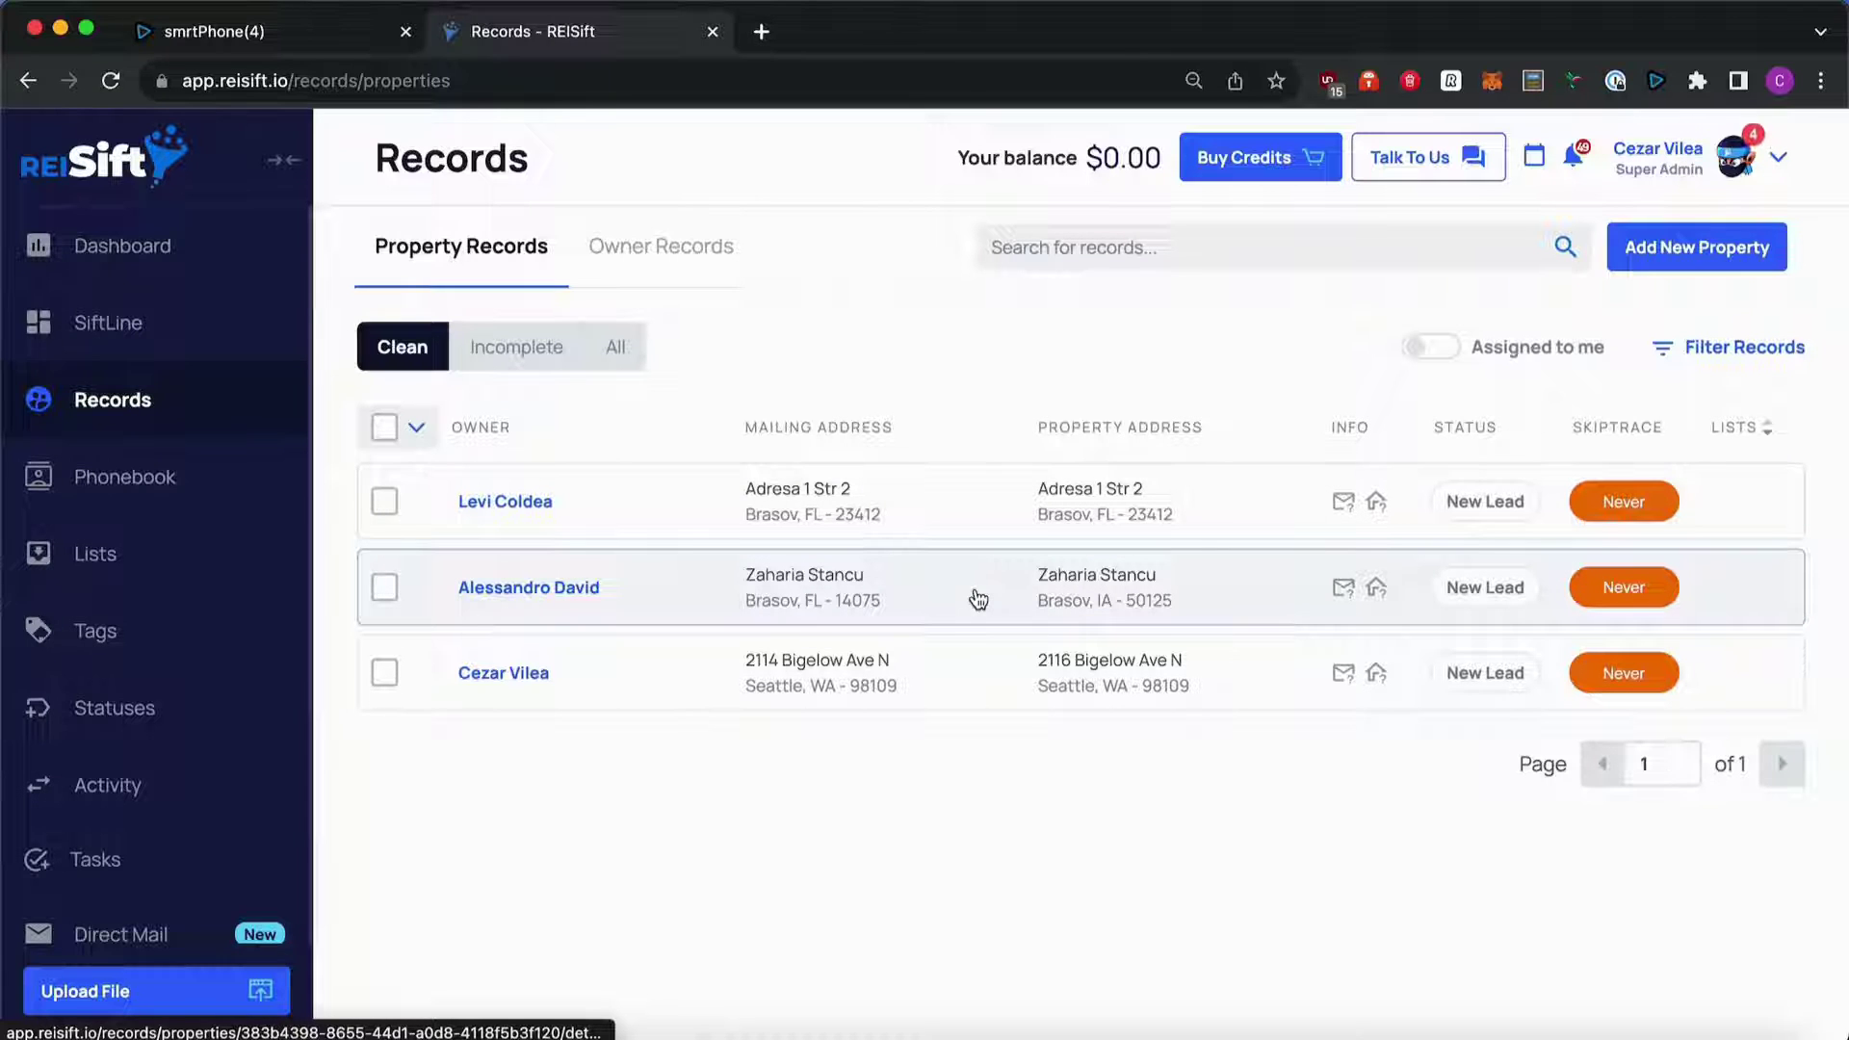
pyautogui.click(384, 674)
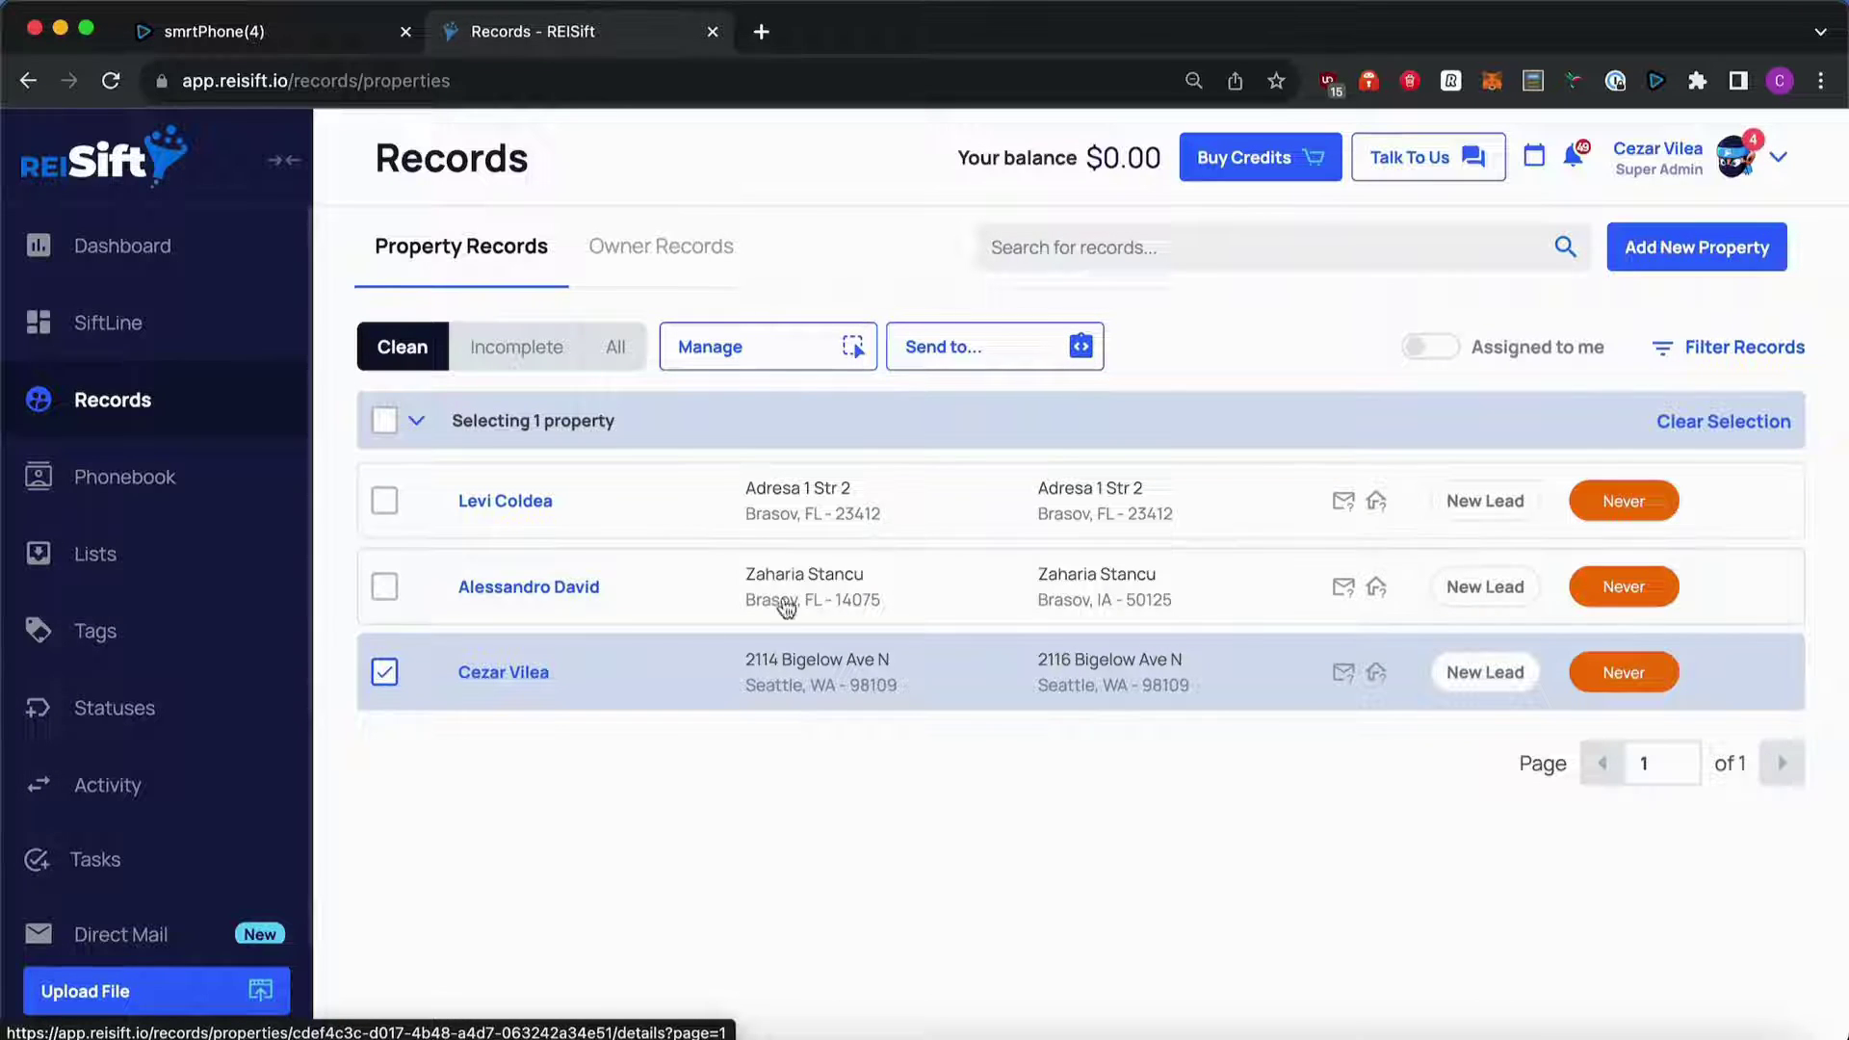
pyautogui.click(982, 358)
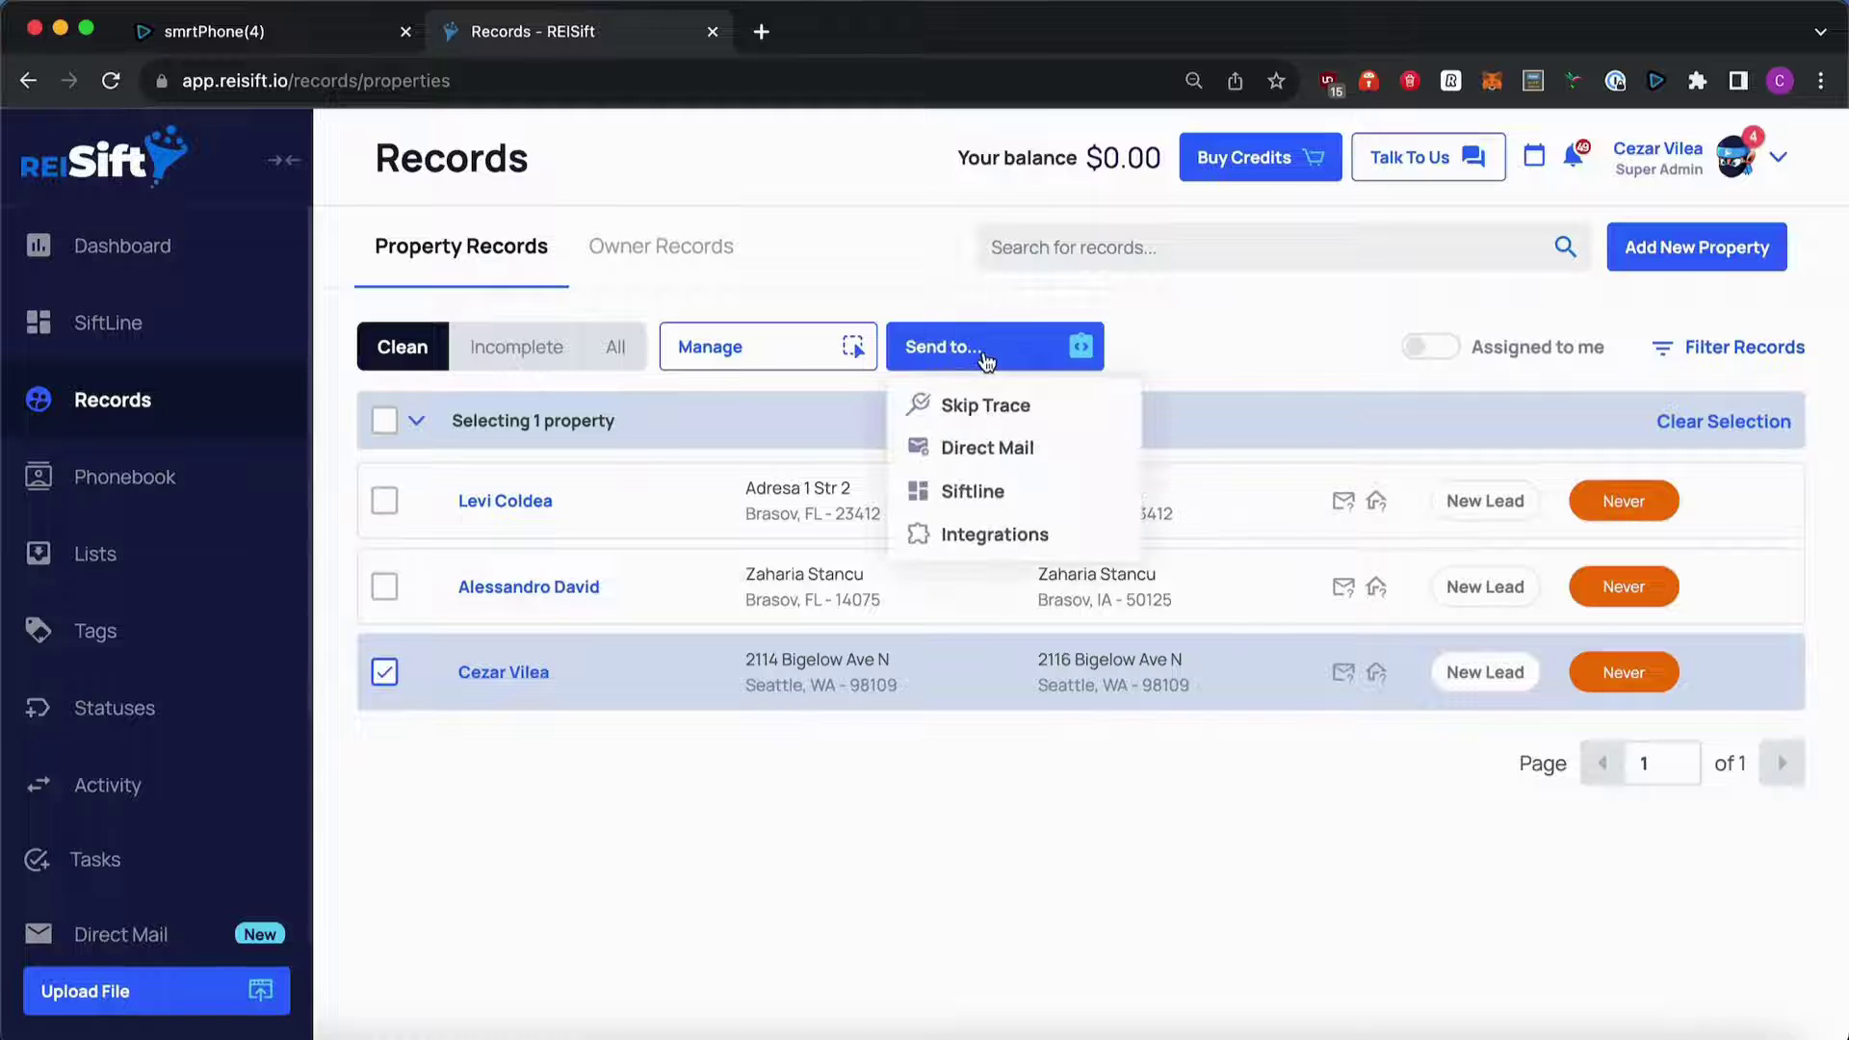
pyautogui.click(984, 537)
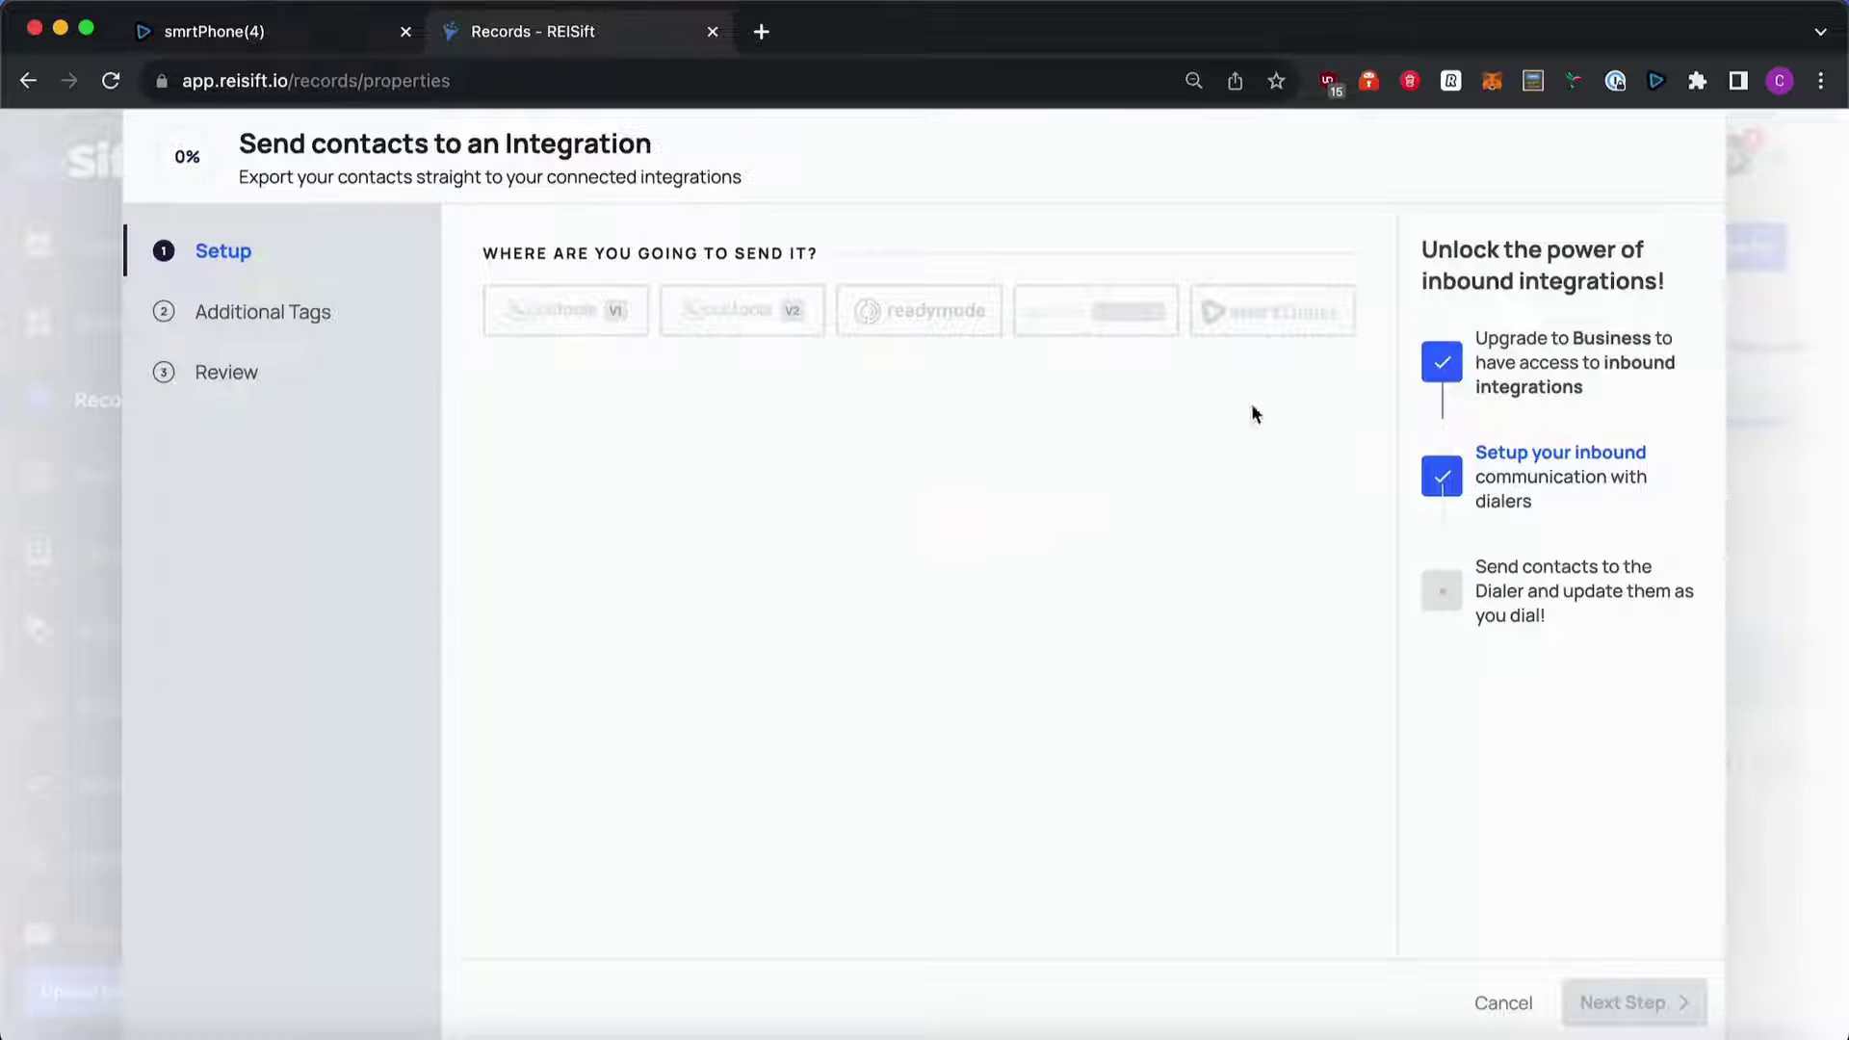
# Target smrtDialer and include only Correct-status numbers instead of No Status.
pyautogui.click(1277, 316)
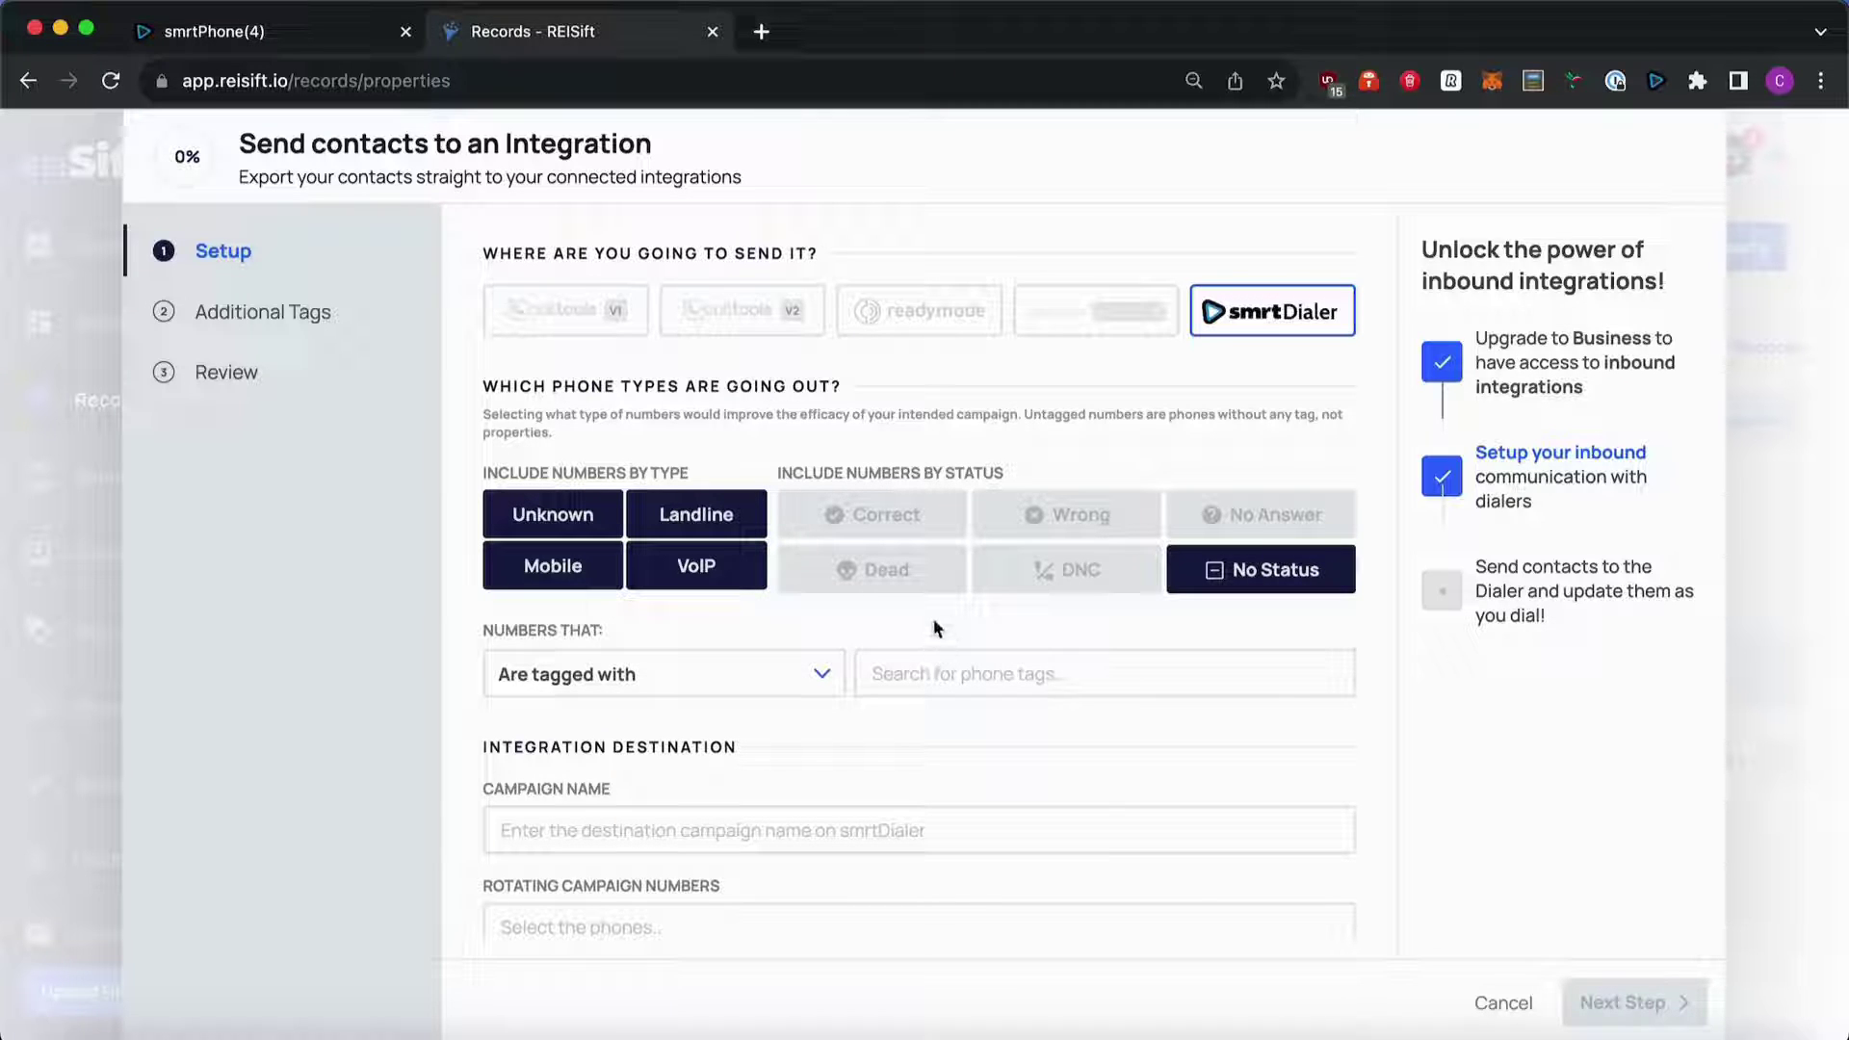
pyautogui.click(1234, 575)
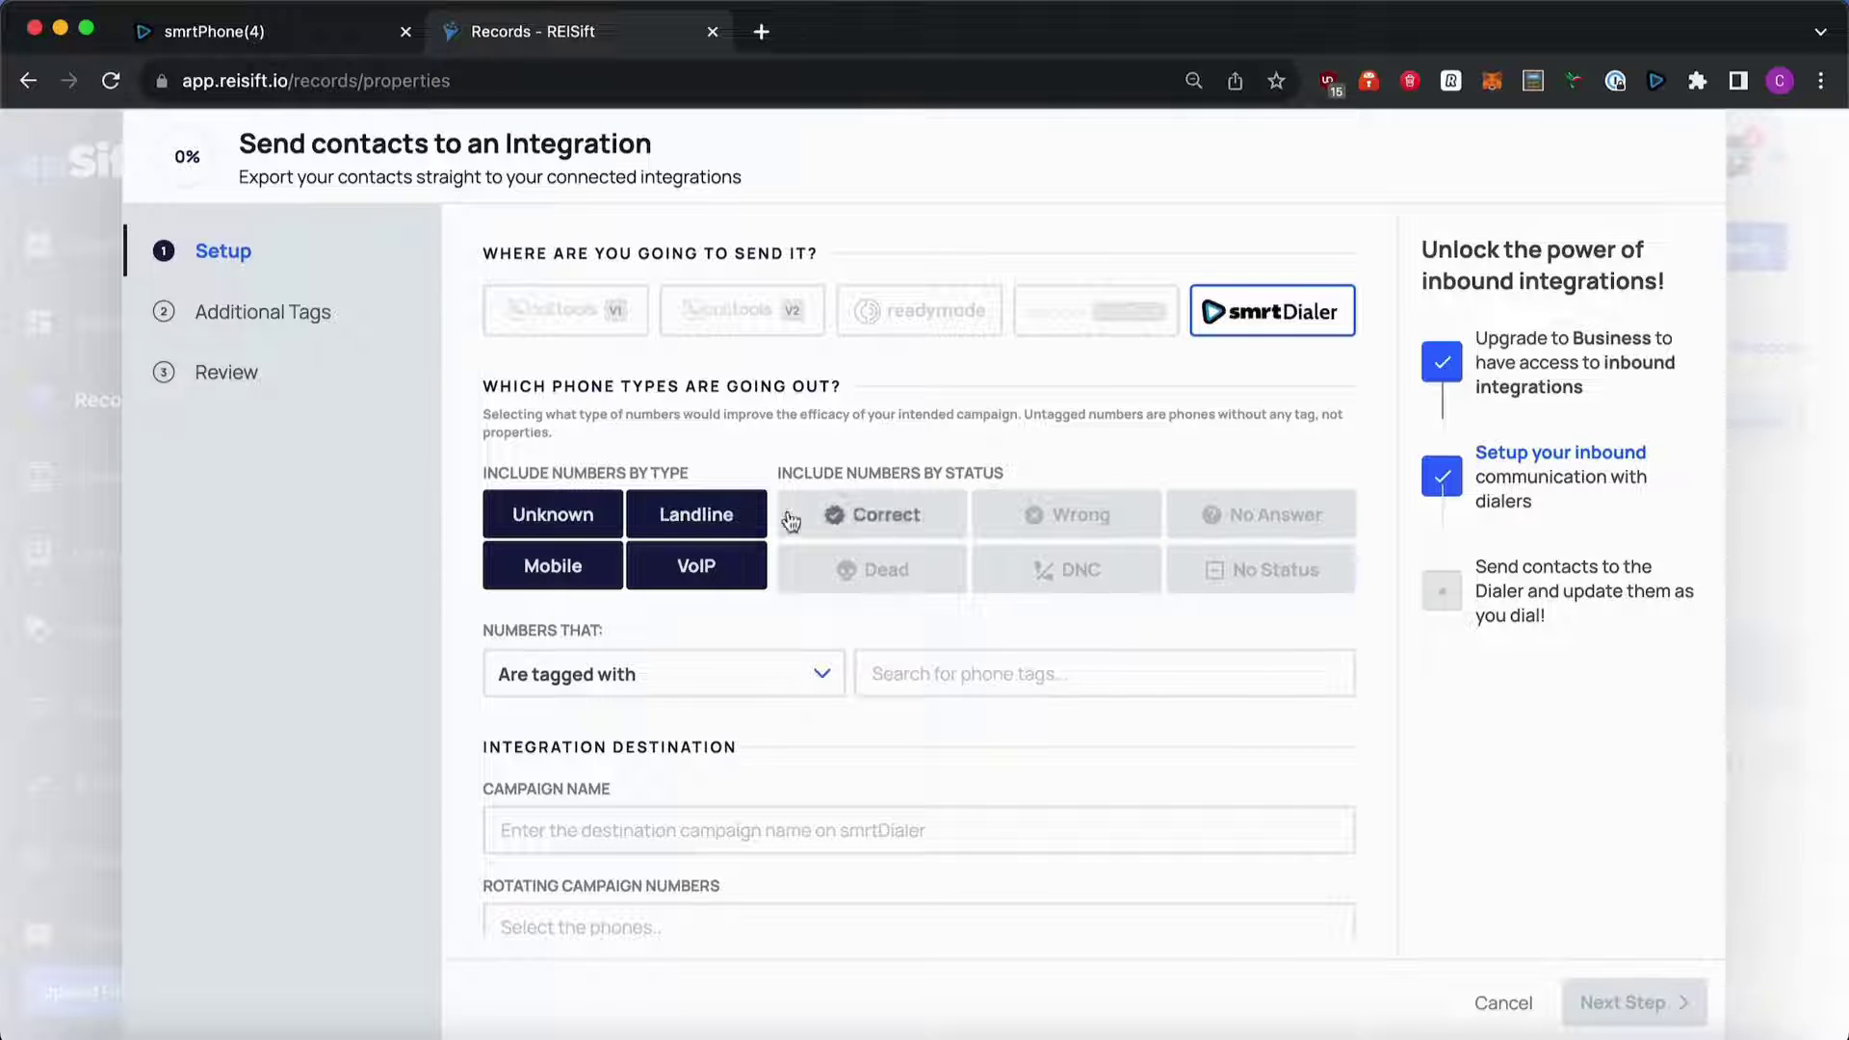
pyautogui.click(840, 519)
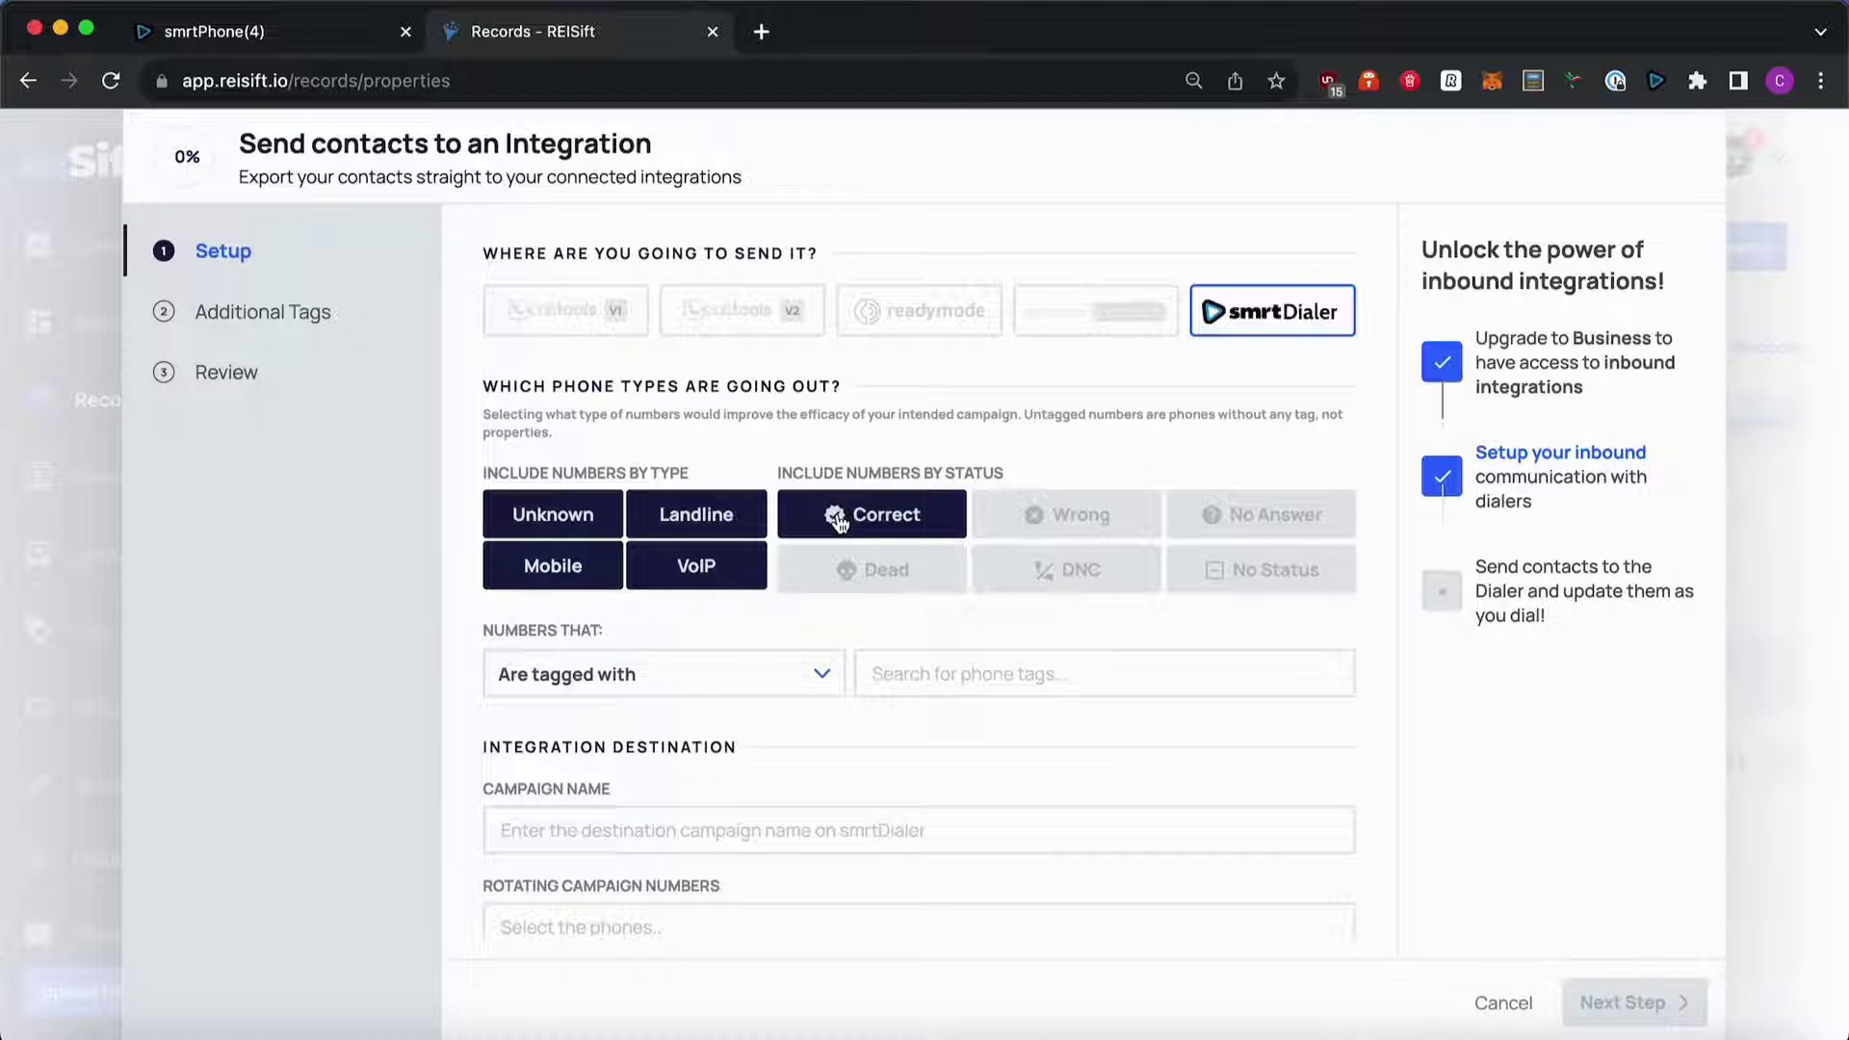
pyautogui.scroll(-2, 1013, 670)
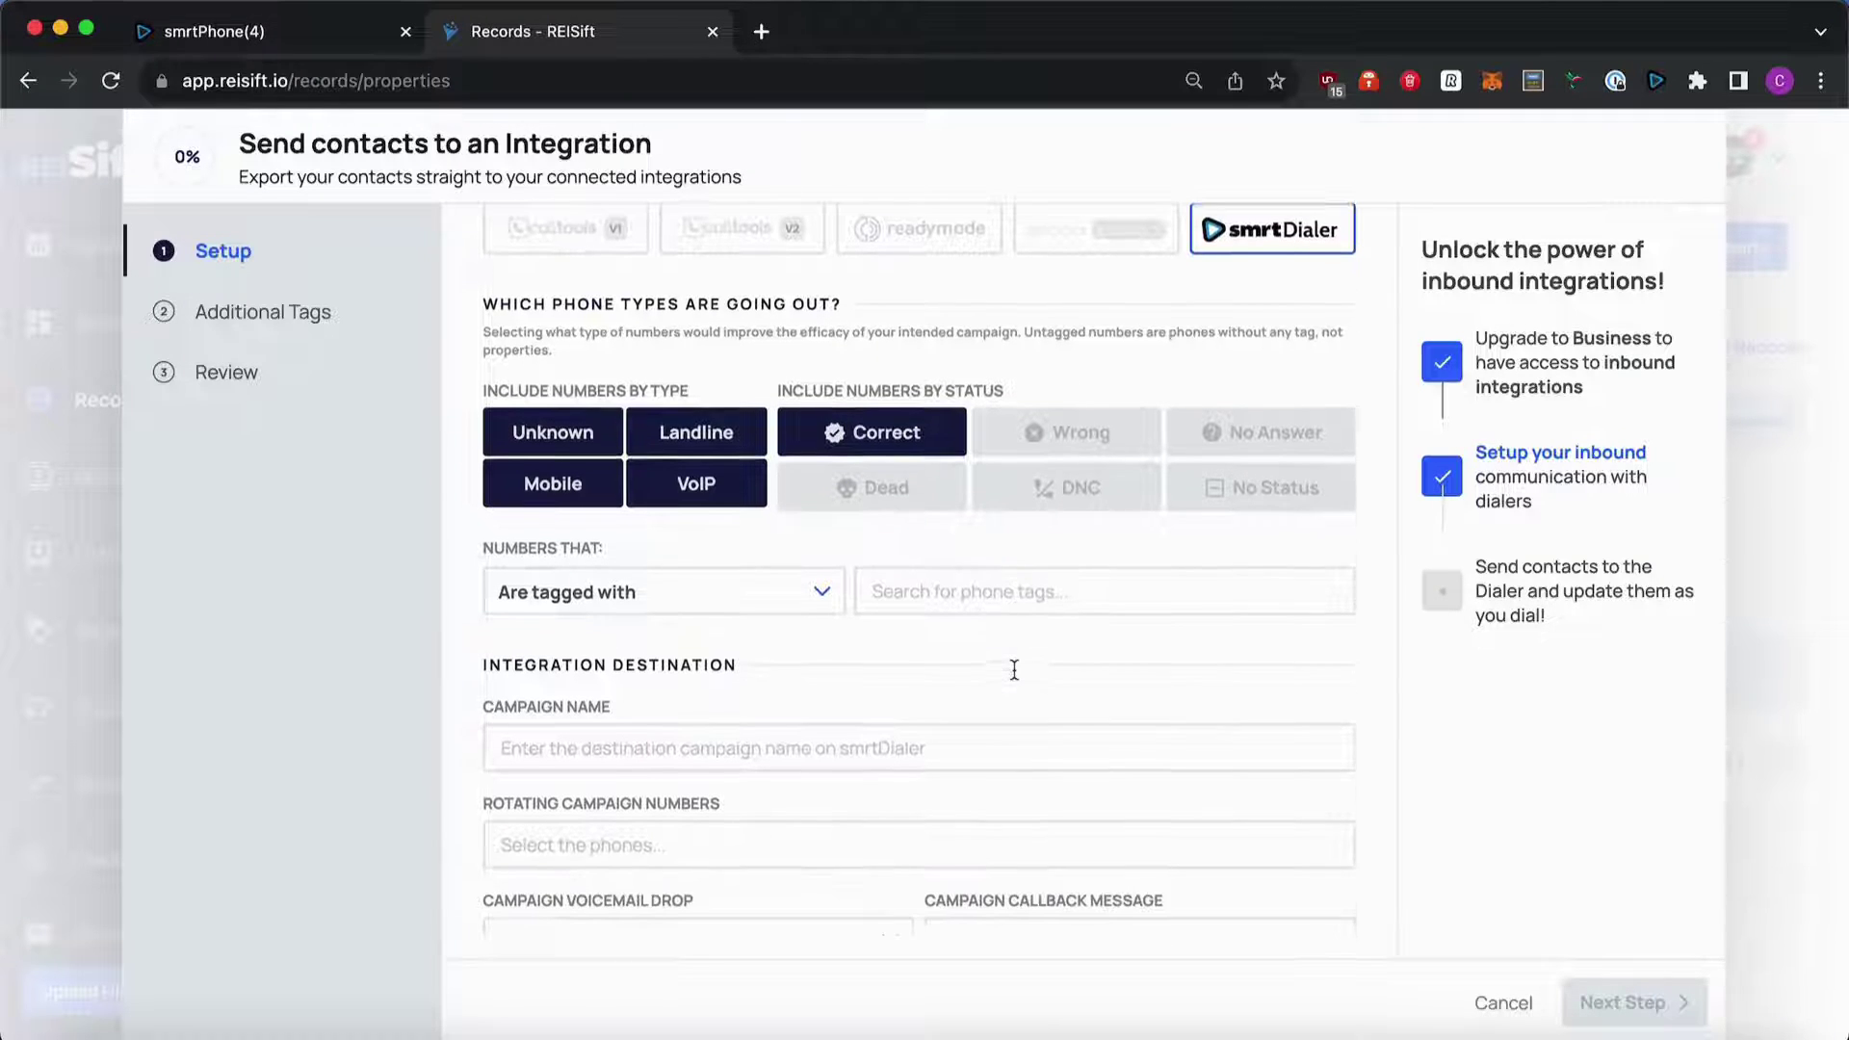
# Name the campaign 'Follow up leads' and add three rotating campaign numbers.
pyautogui.click(742, 744)
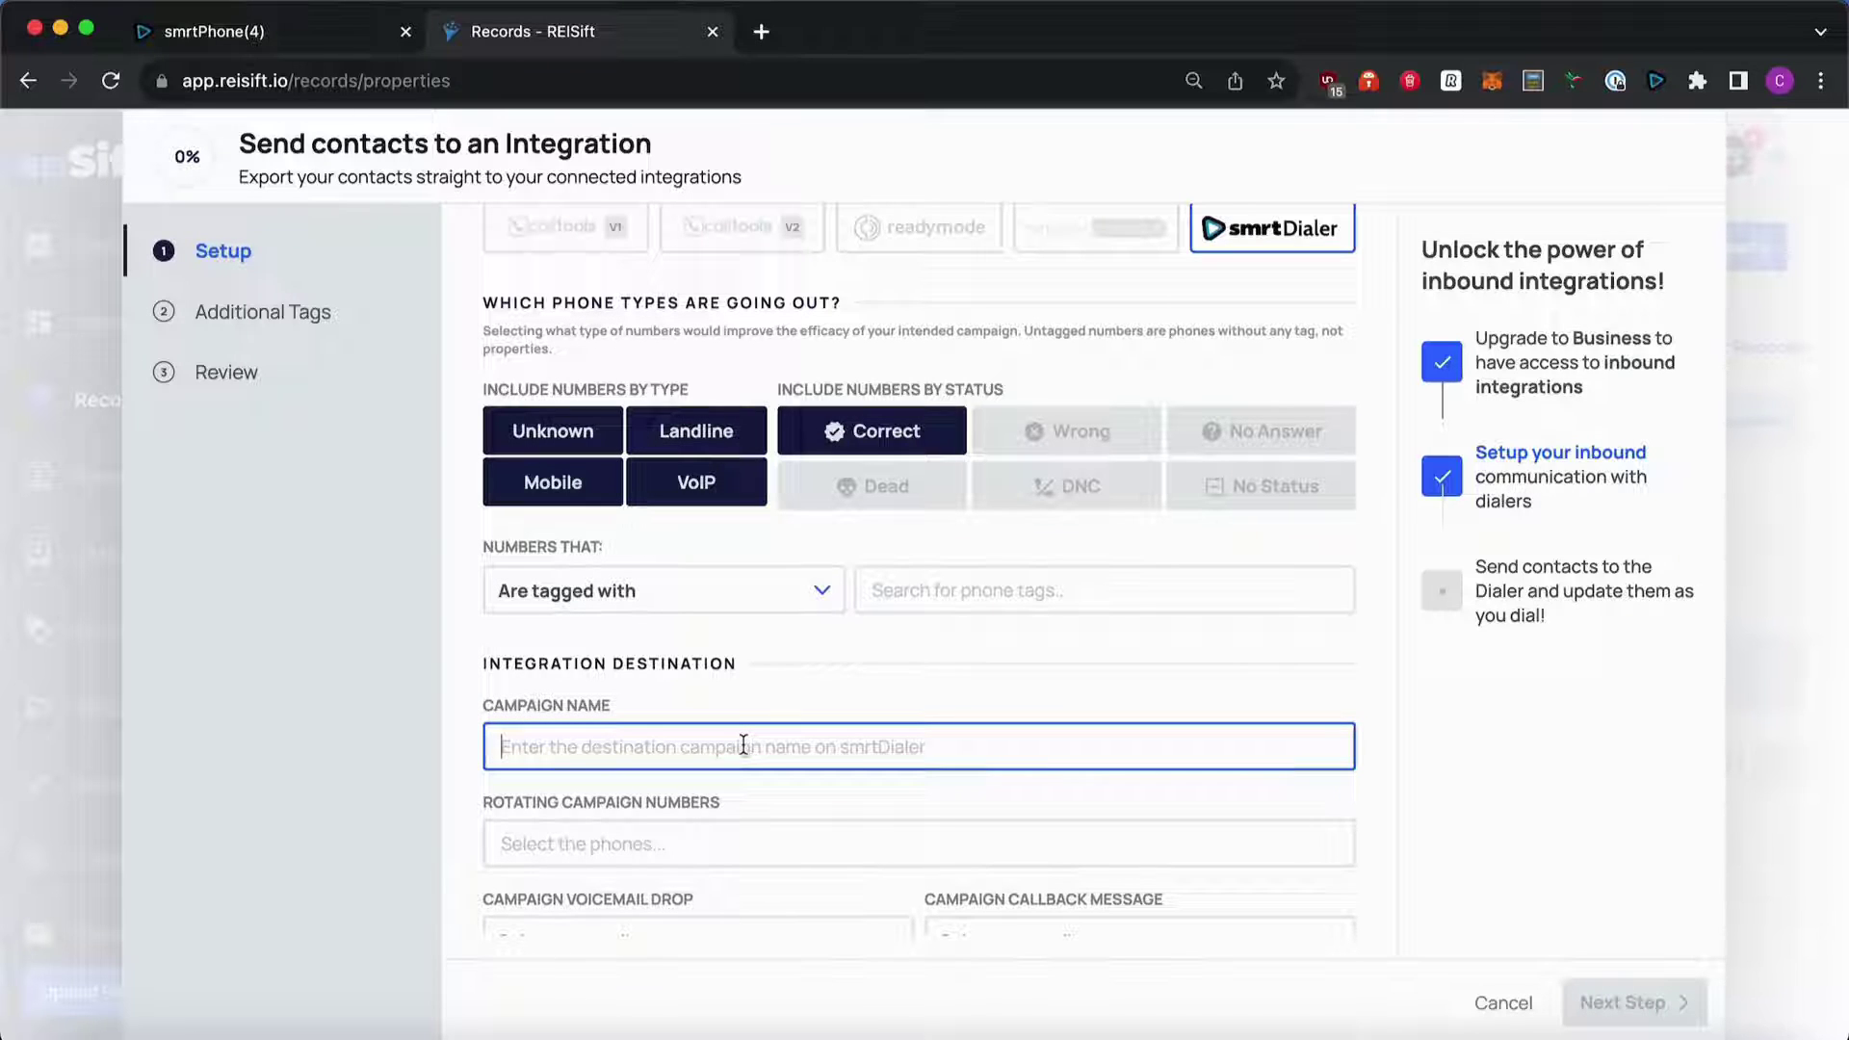
pyautogui.write('Follow up')
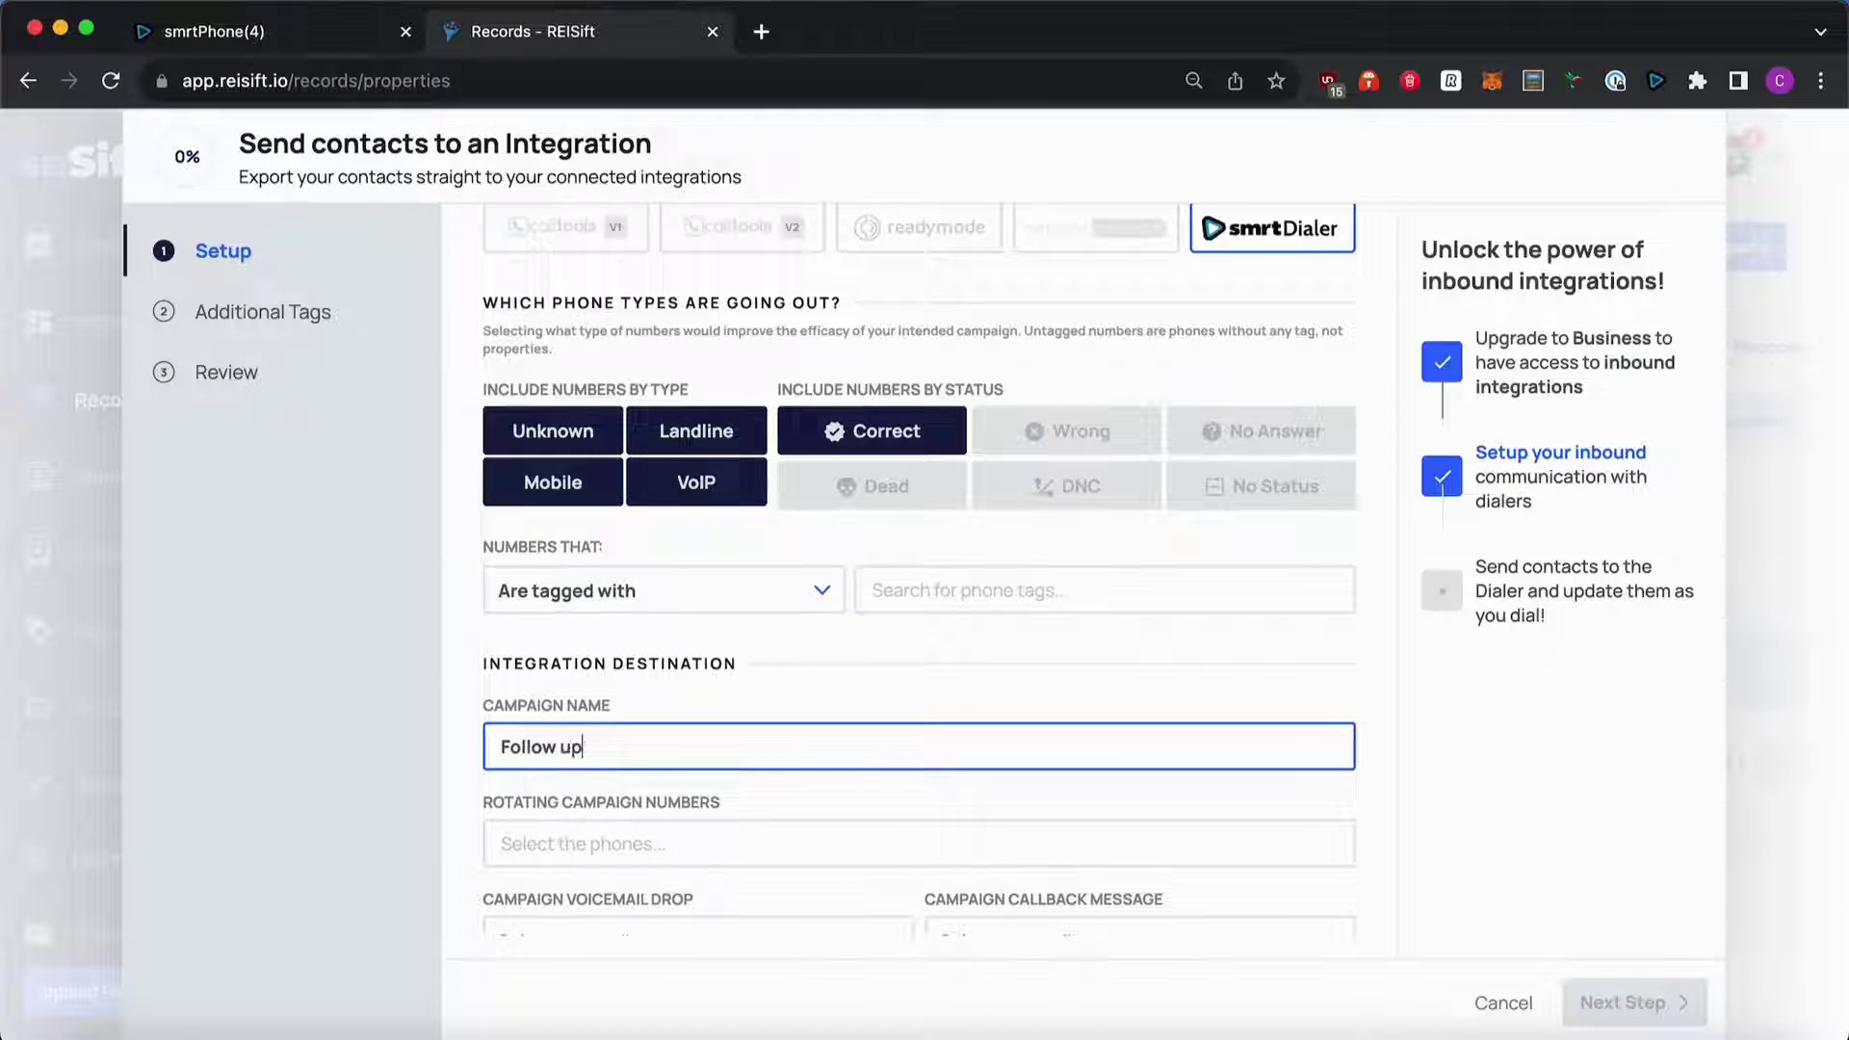
pyautogui.write(' leads')
pyautogui.scroll(-1, 743, 716)
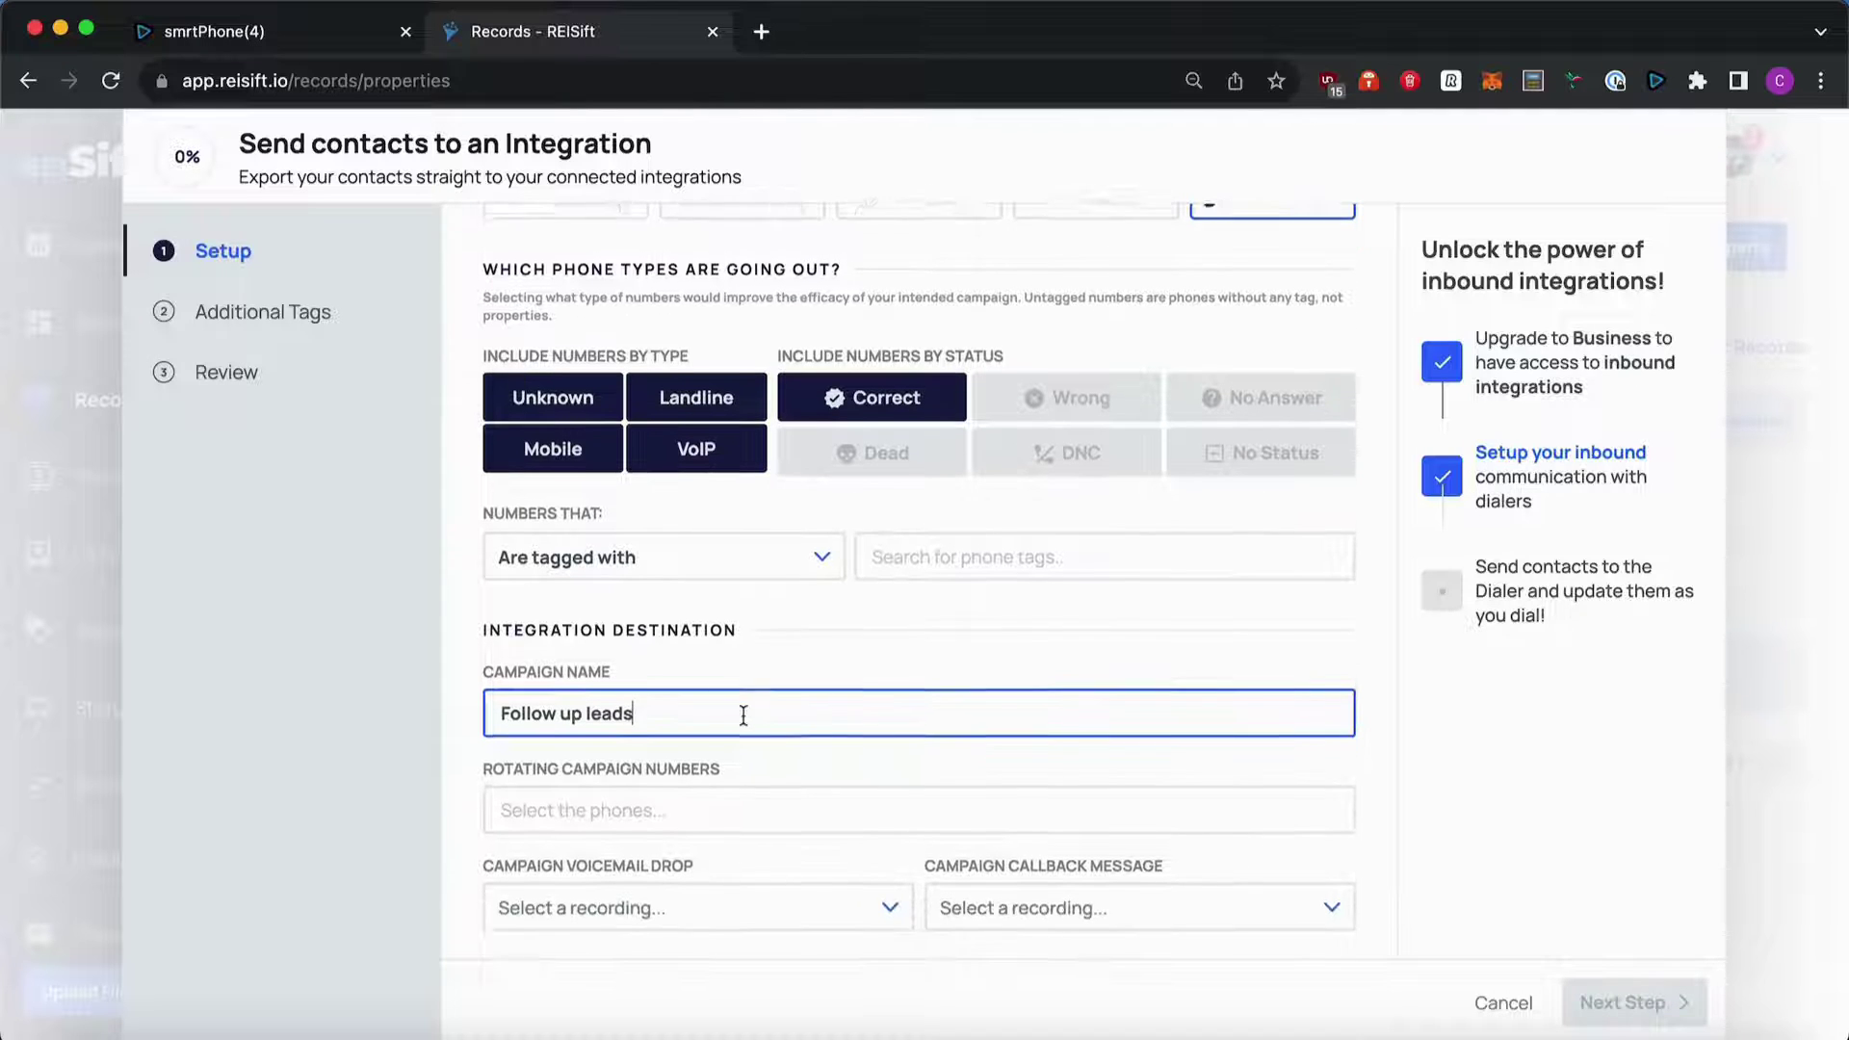
pyautogui.scroll(-1, 744, 715)
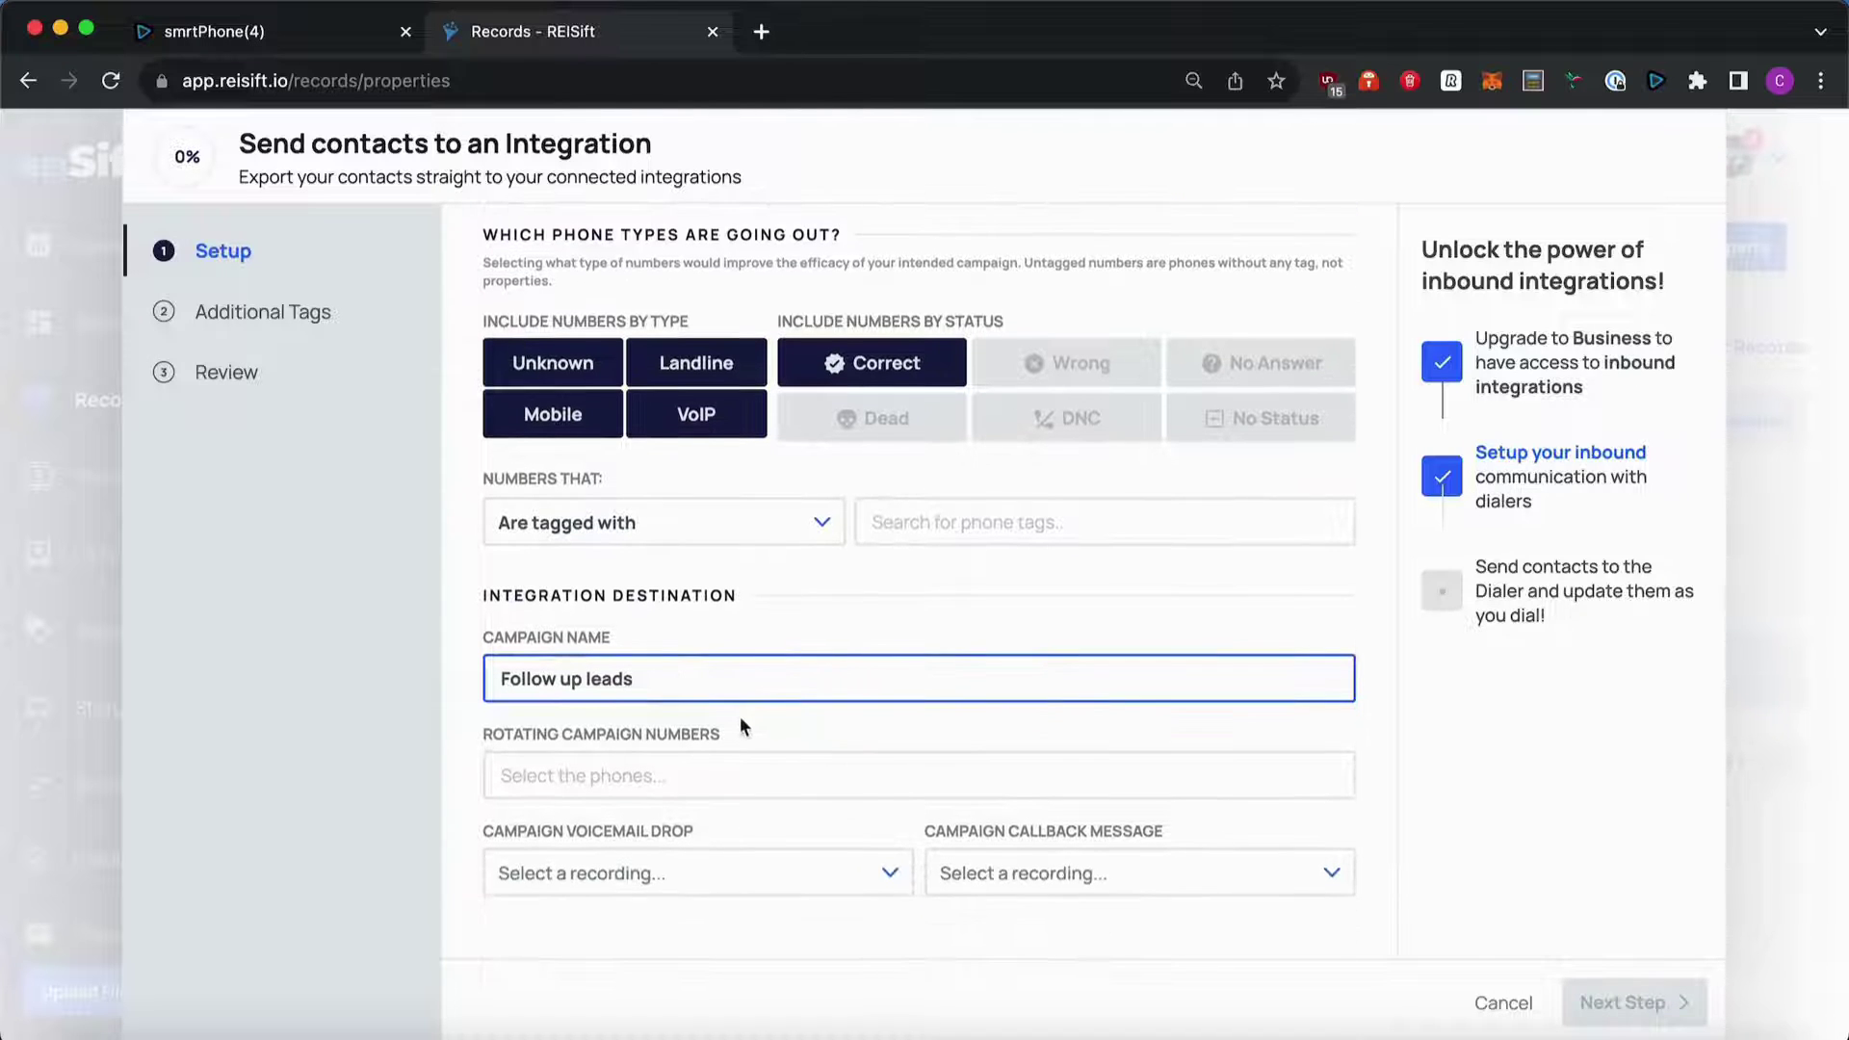
pyautogui.click(687, 777)
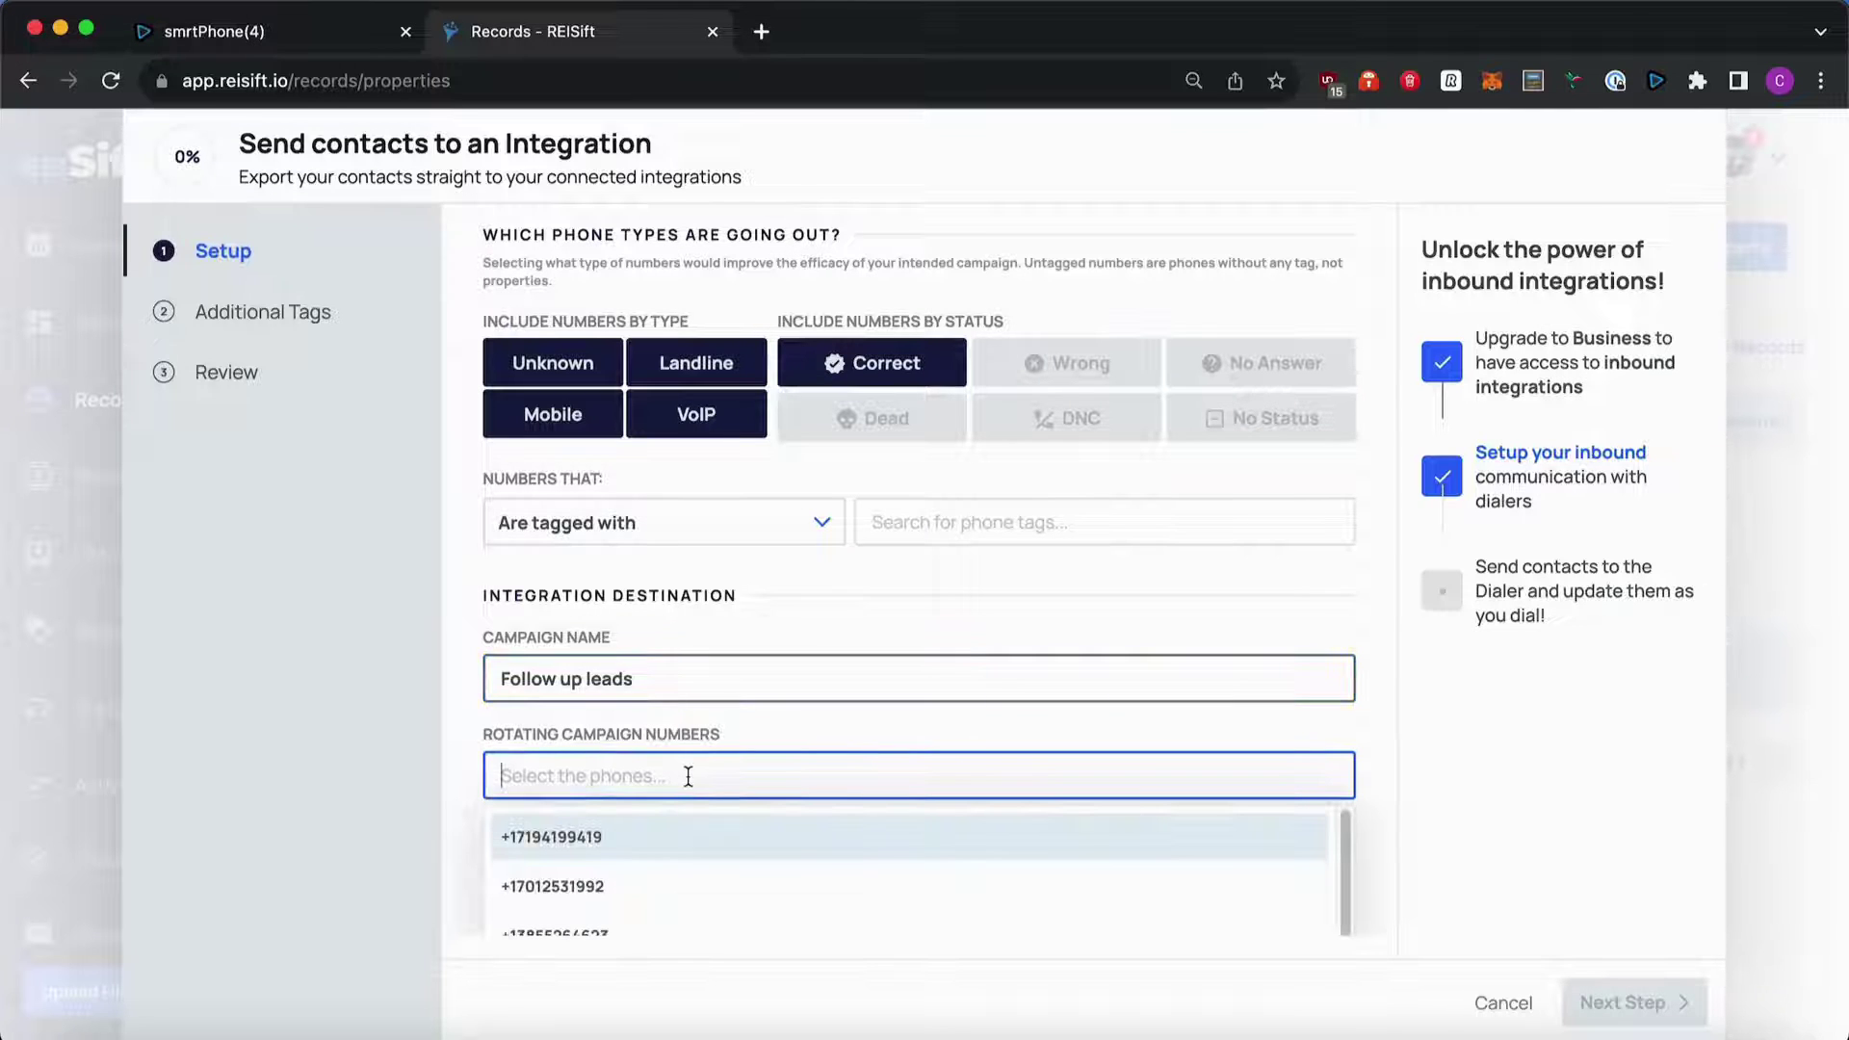
pyautogui.click(594, 838)
pyautogui.click(594, 838)
pyautogui.click(594, 837)
pyautogui.click(466, 763)
# Use 'Test voicemail working?.mp3' as both the voicemail drop and callback message.
pyautogui.scroll(-3, 685, 718)
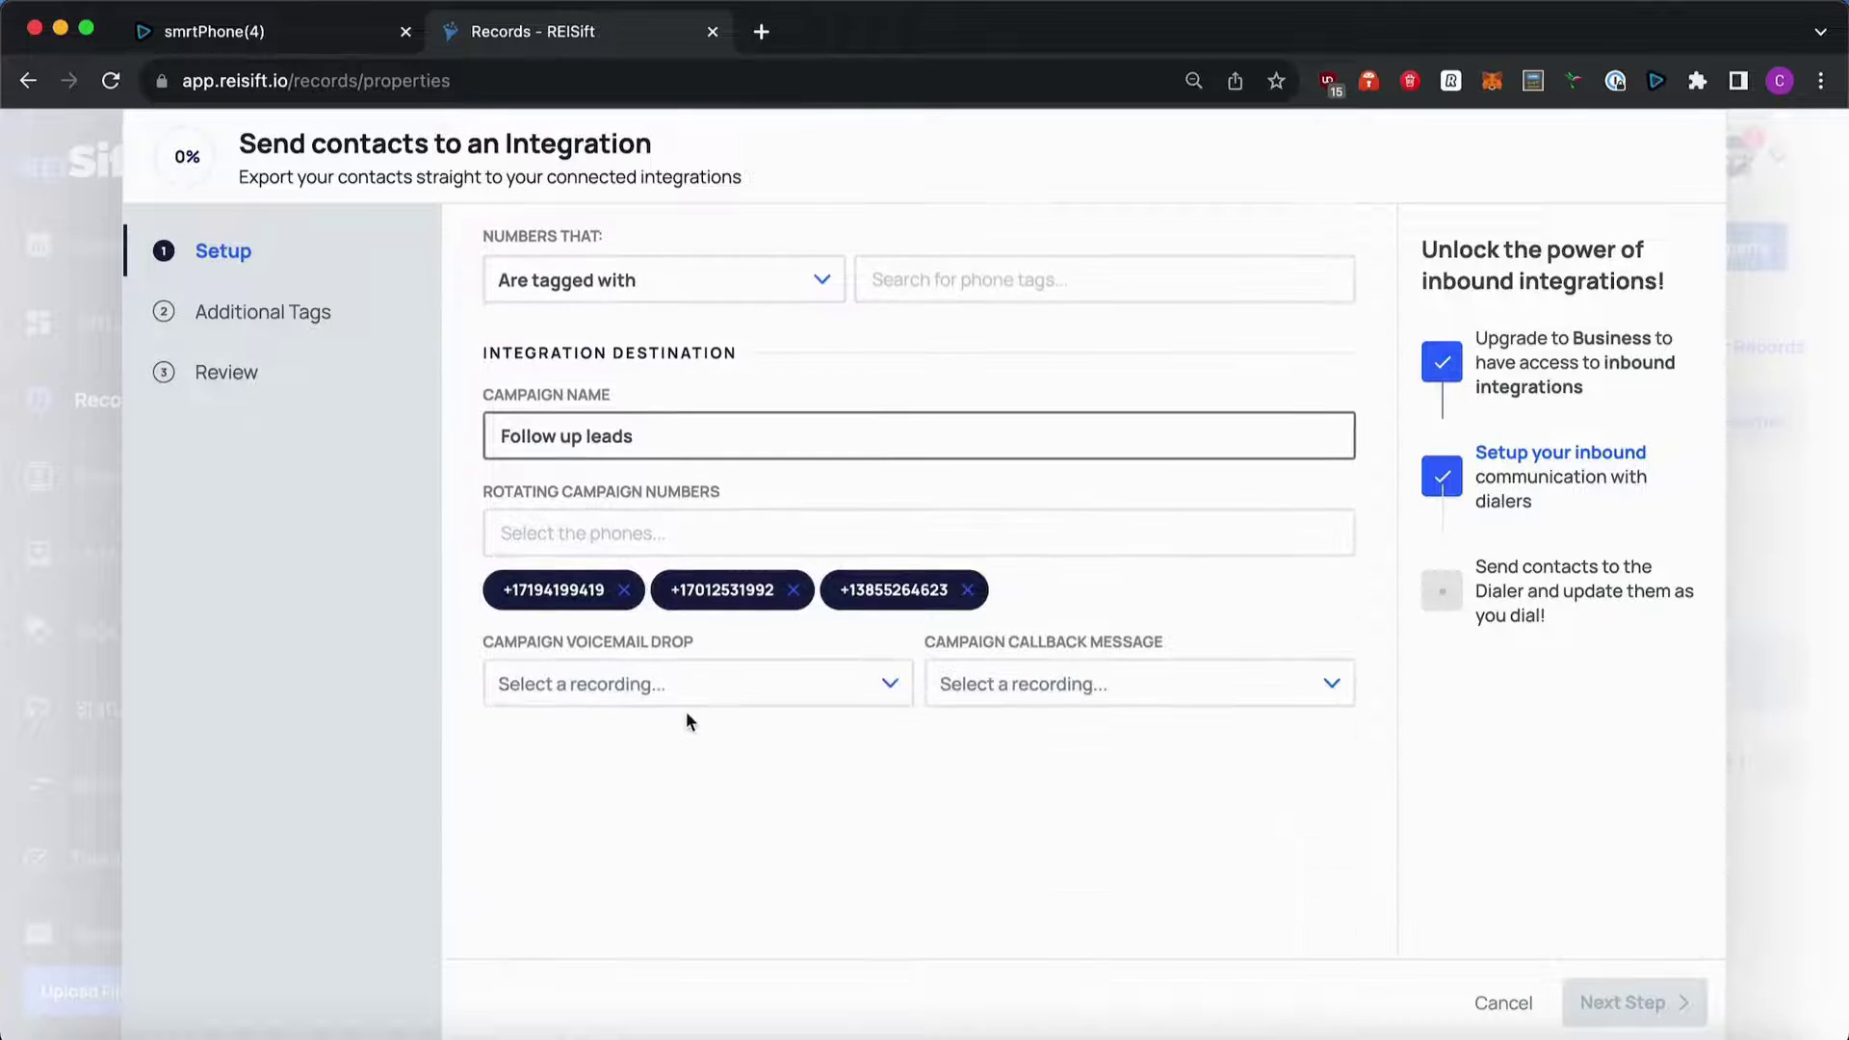
pyautogui.click(638, 694)
pyautogui.click(619, 800)
pyautogui.click(1030, 693)
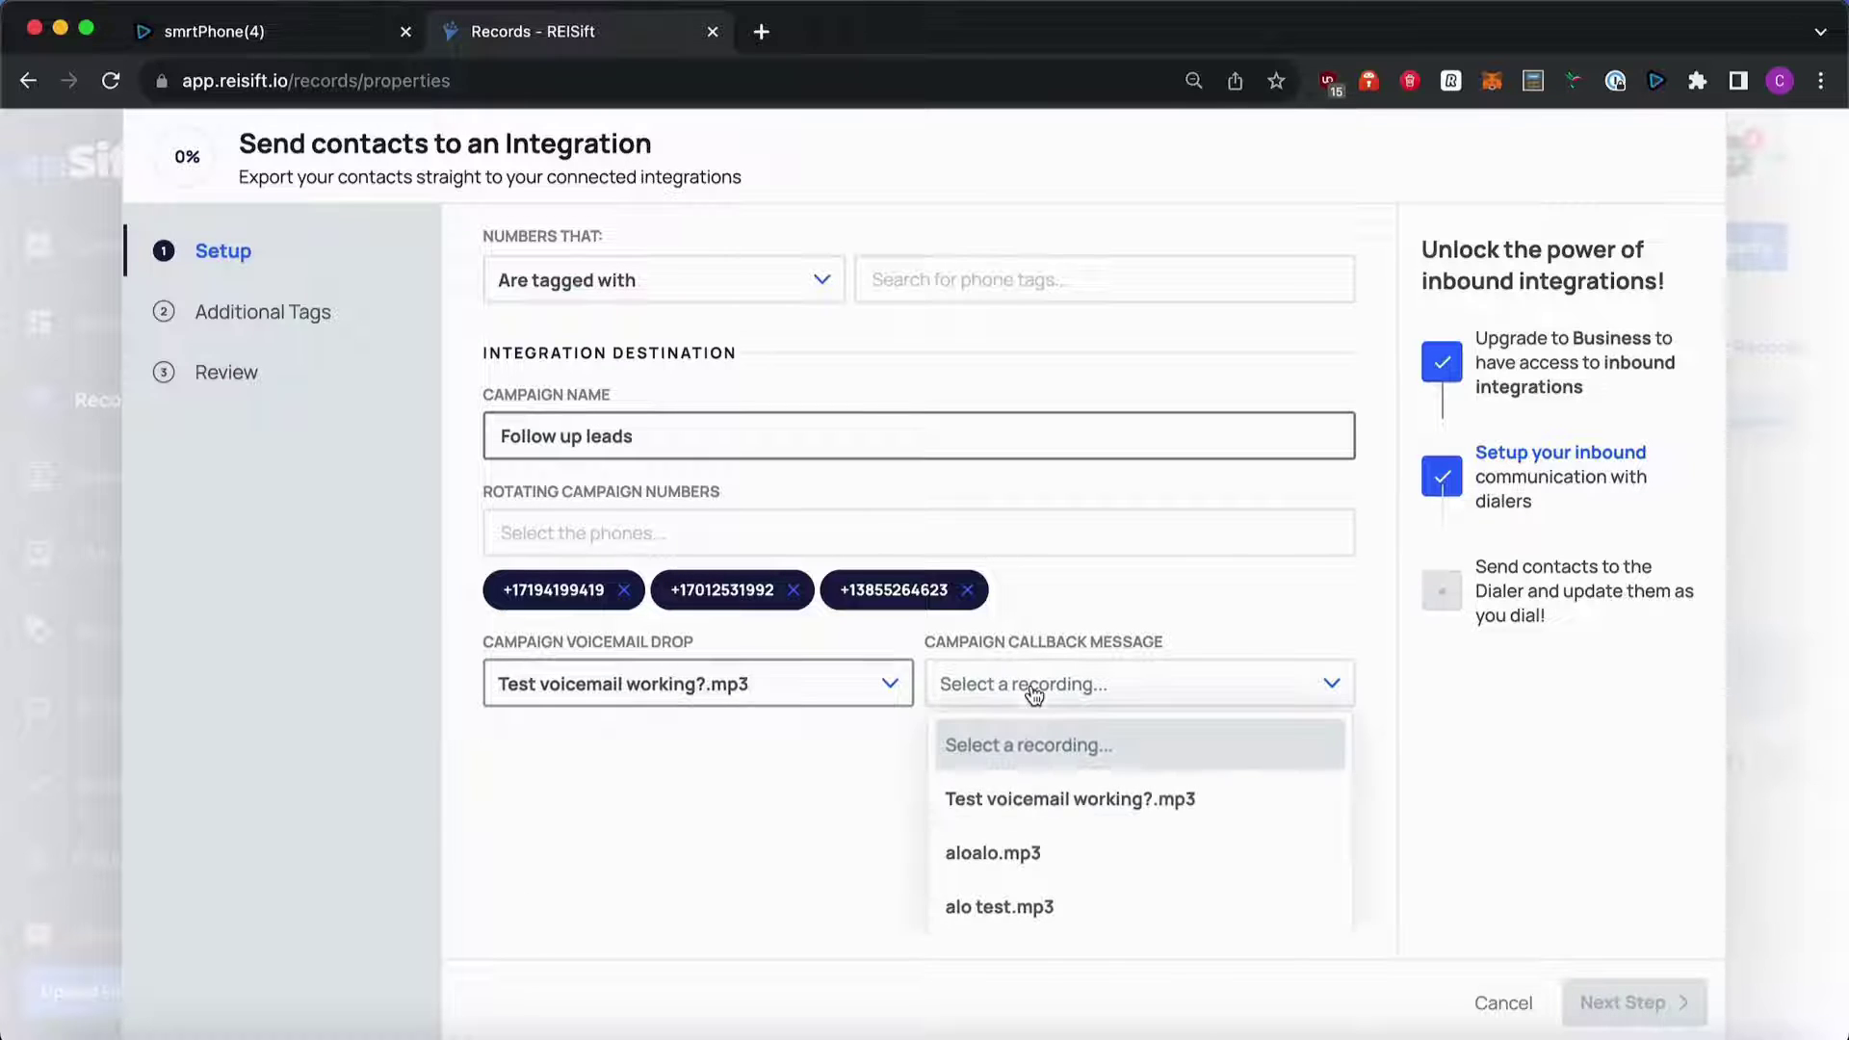
pyautogui.click(1003, 797)
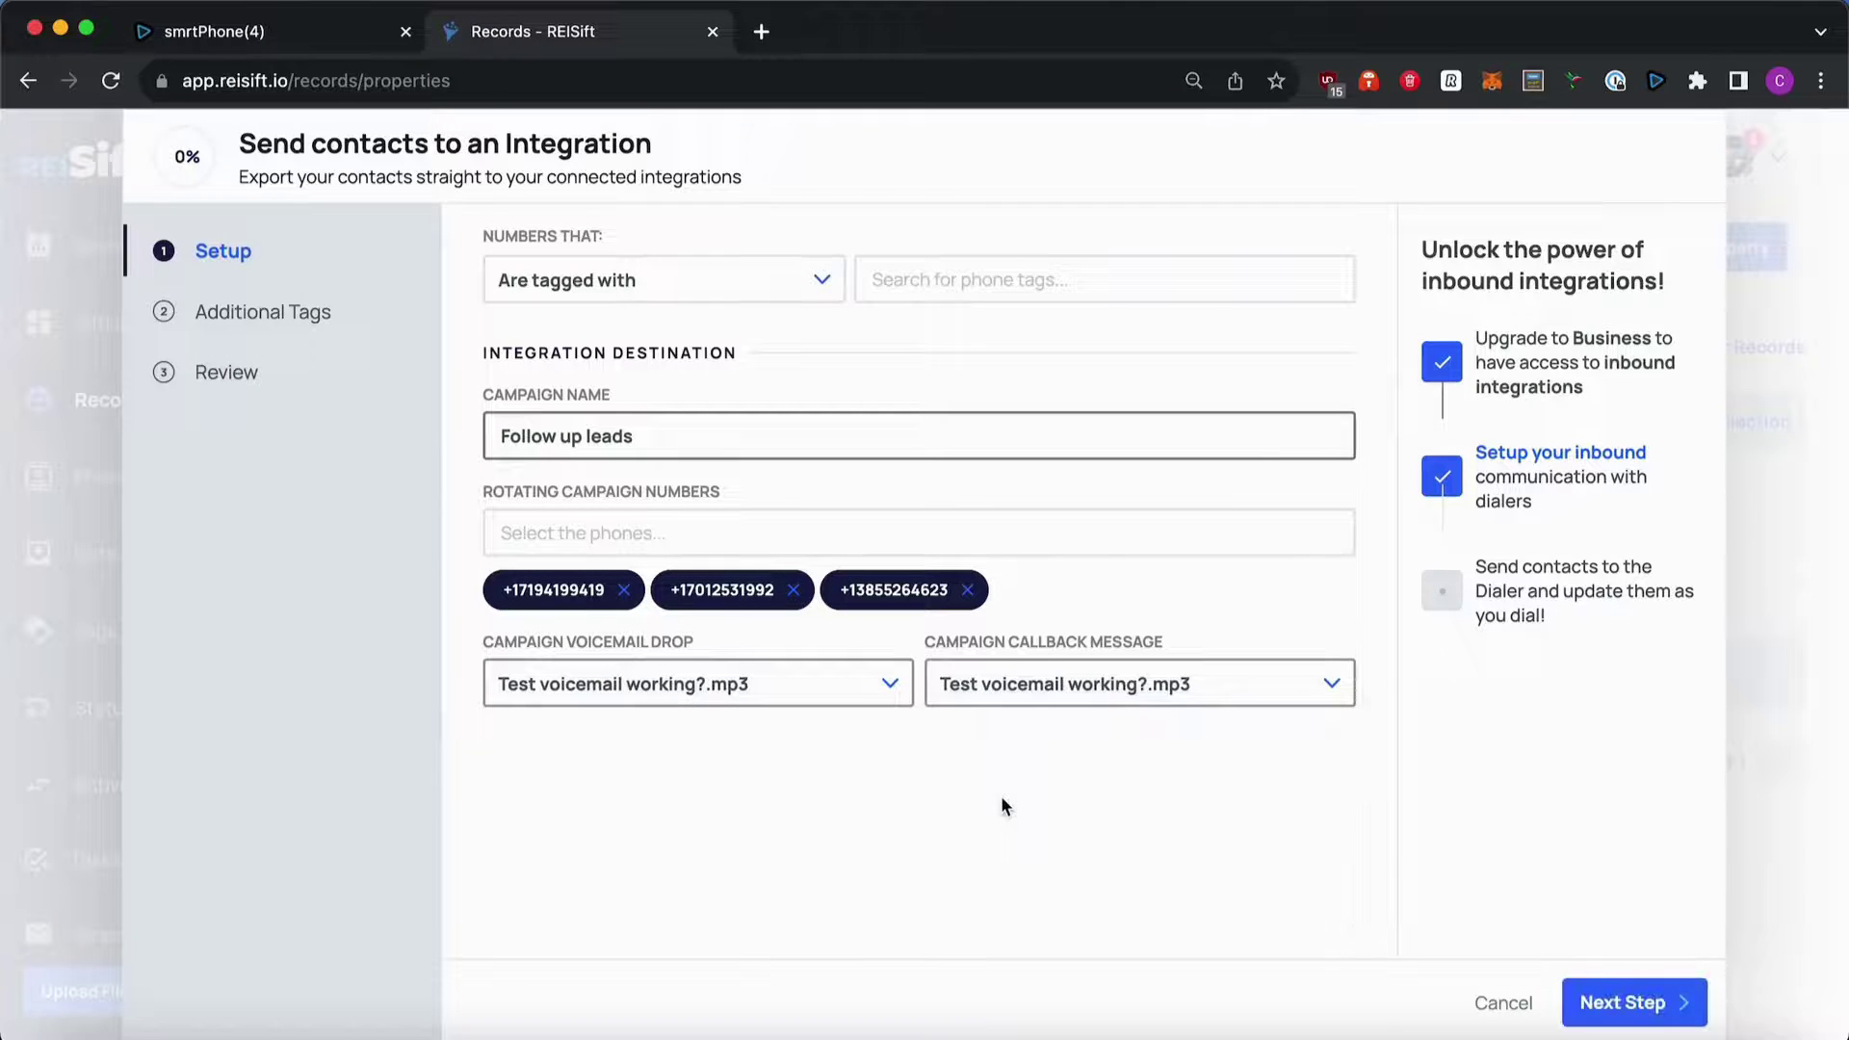
# Go past the tags and review steps, then send the contacts to smrtDialer.
pyautogui.click(1635, 1001)
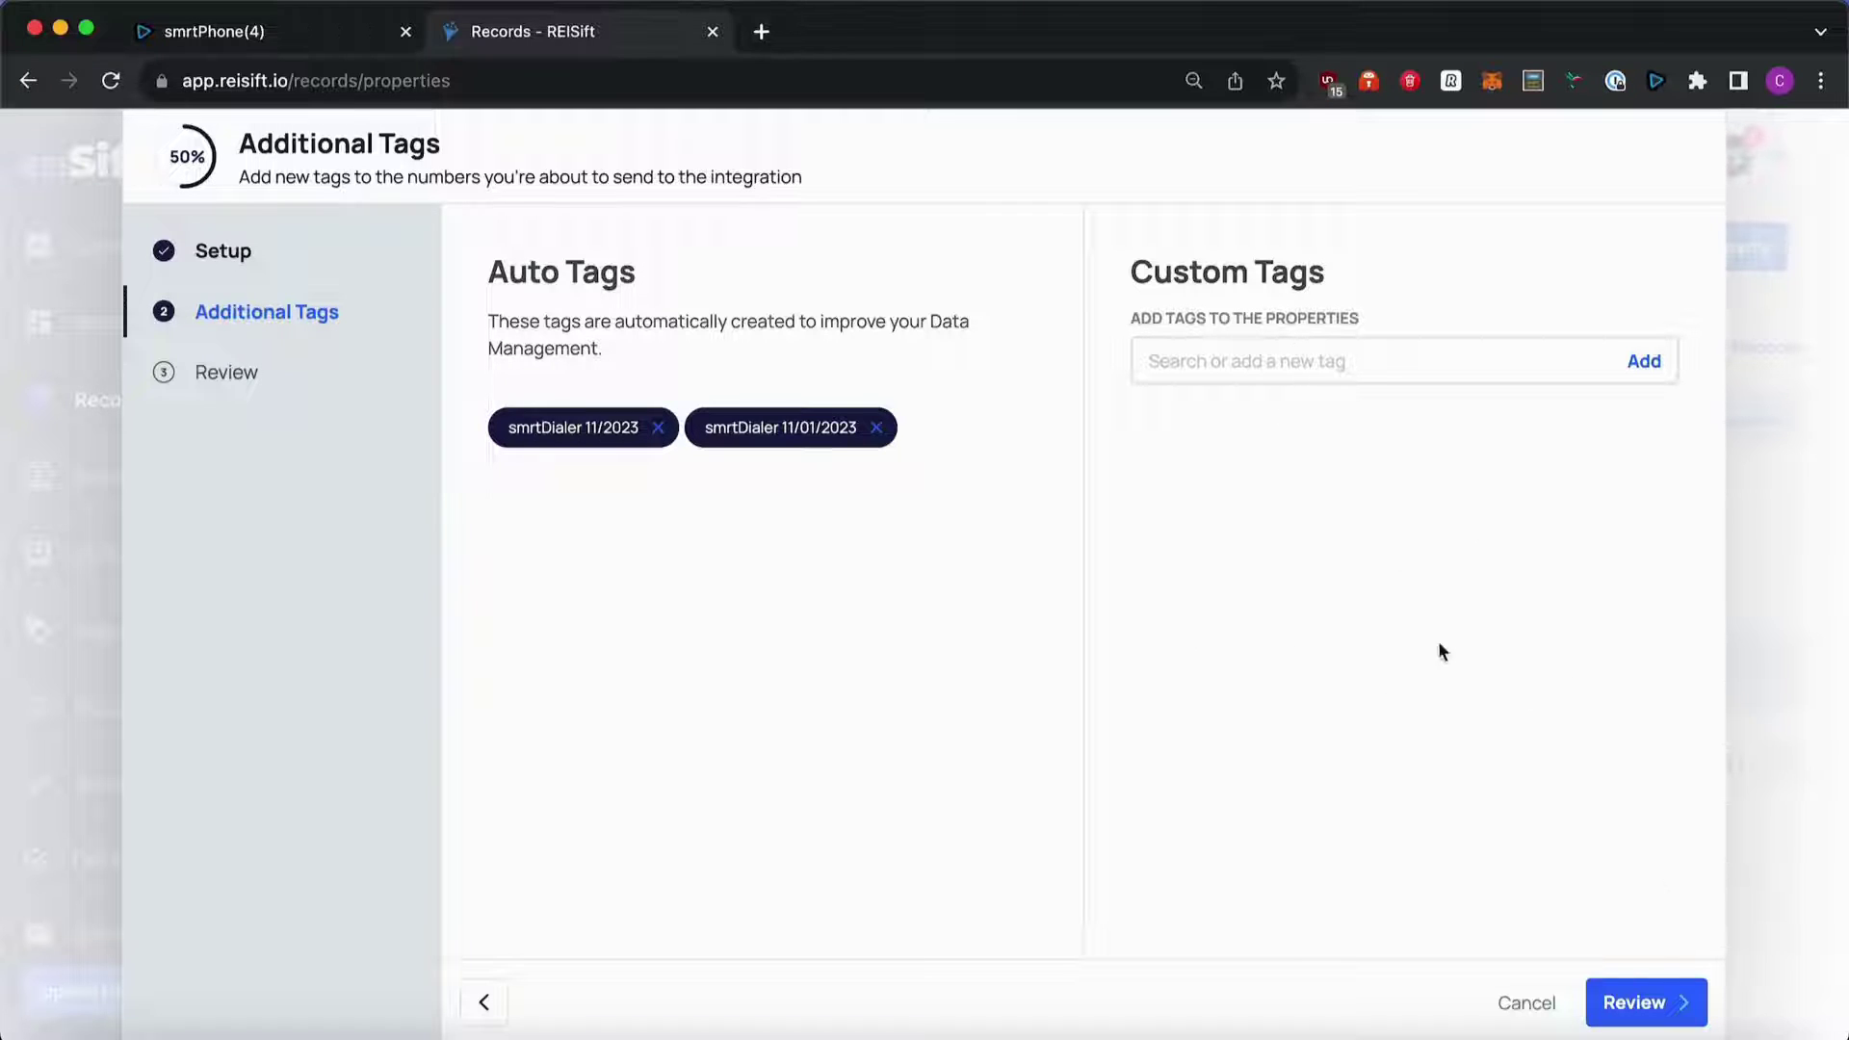
pyautogui.click(1652, 1004)
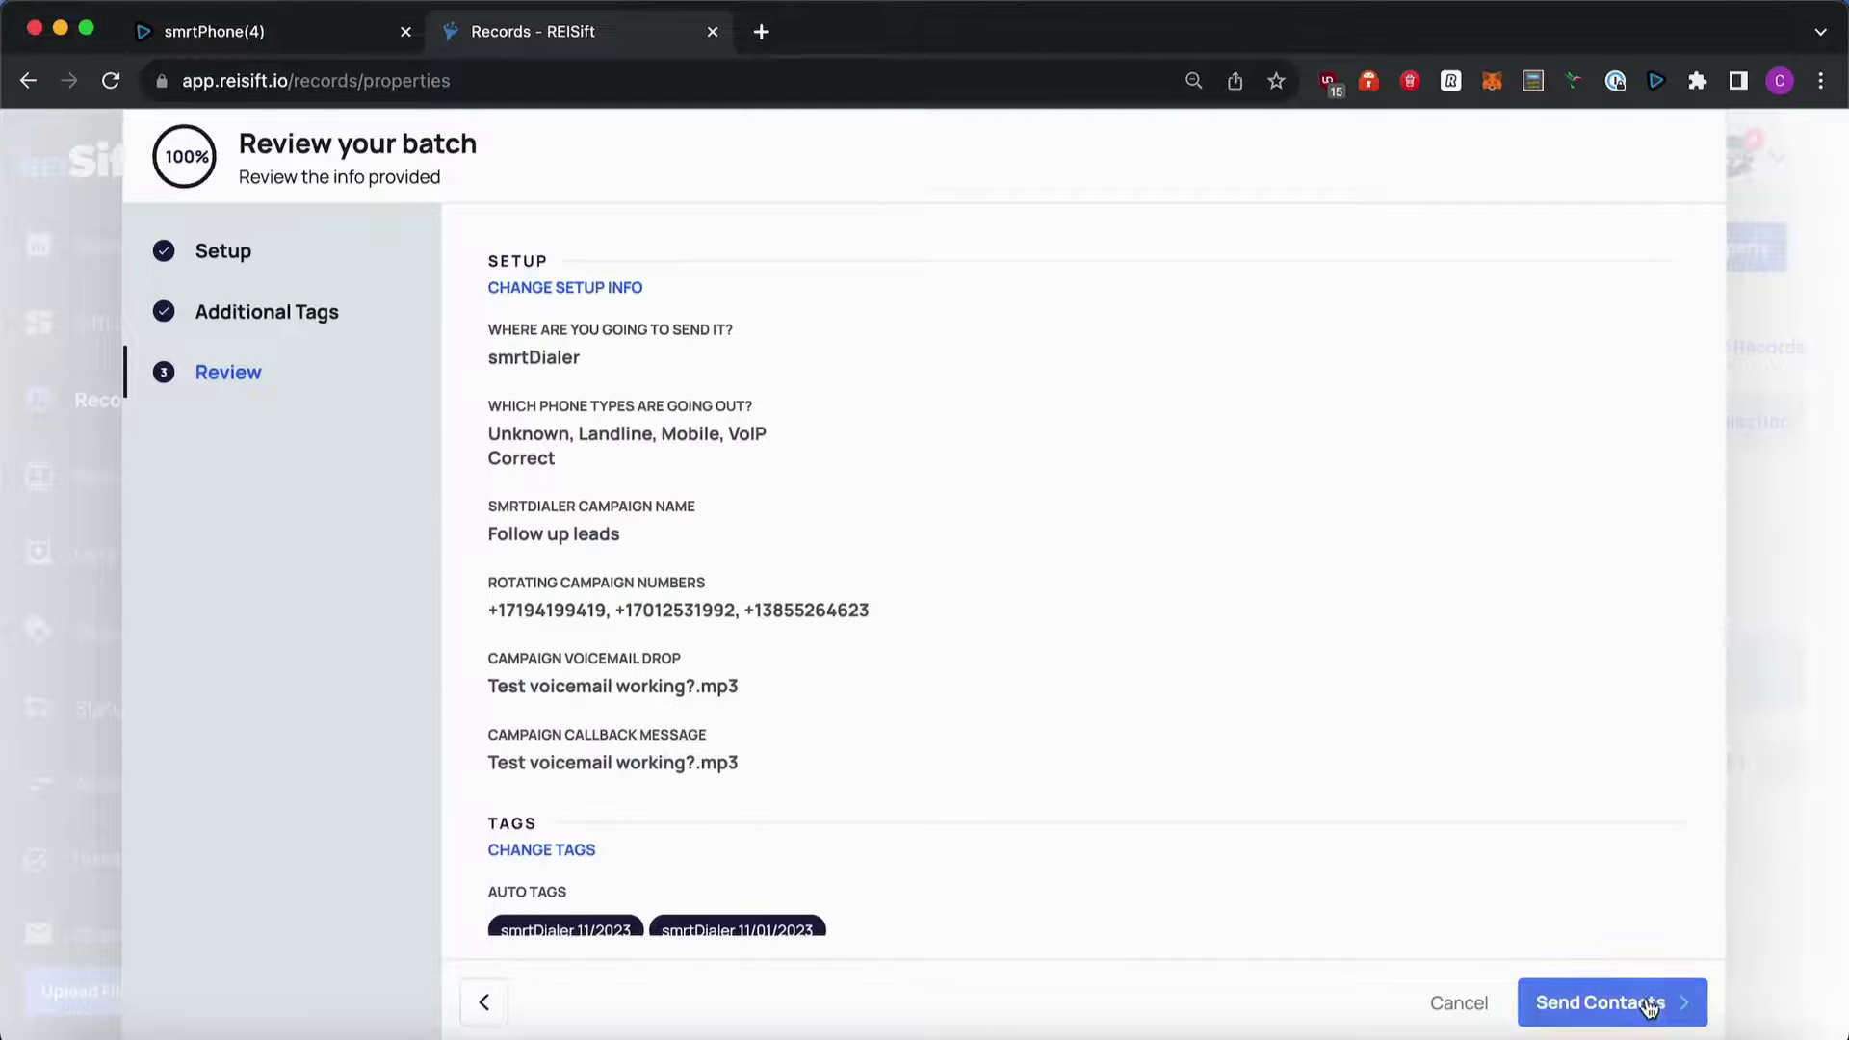
pyautogui.click(1619, 996)
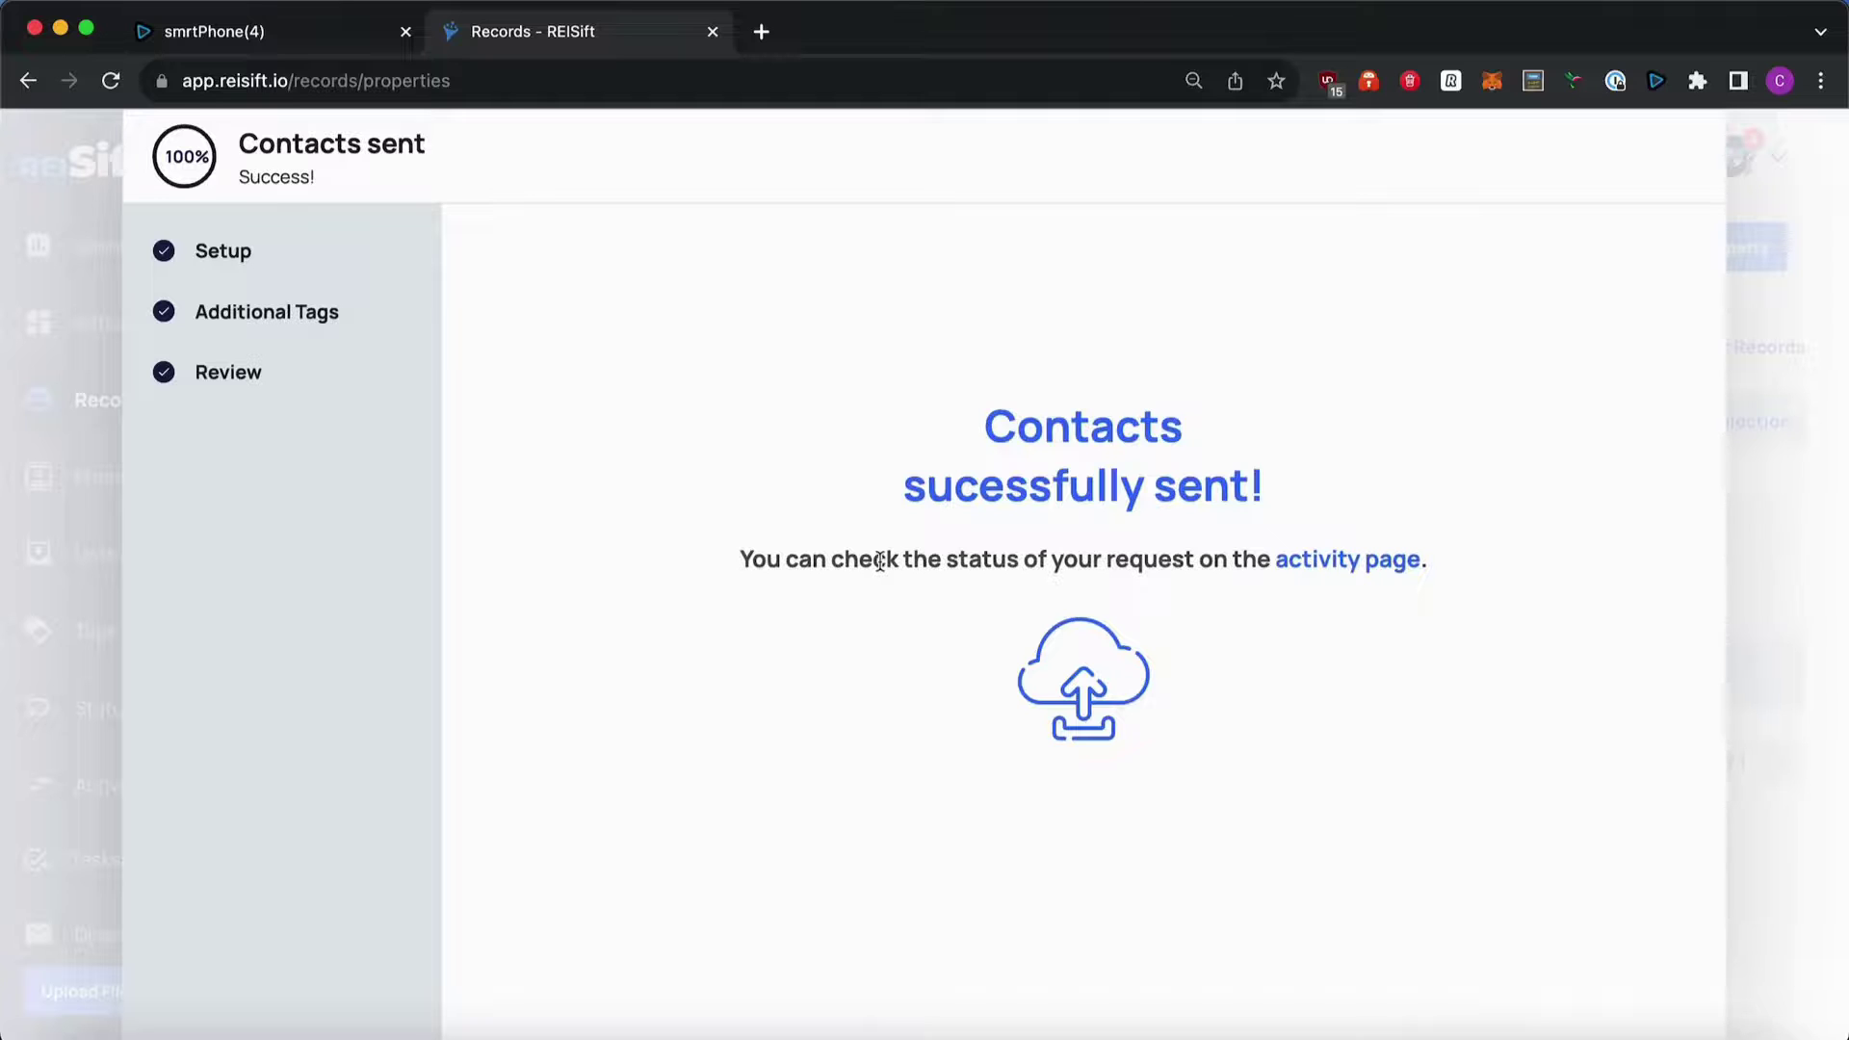
# Back in smrtPhone's campaign list, open the new 'Follow up leads' campaign.
pyautogui.click(289, 43)
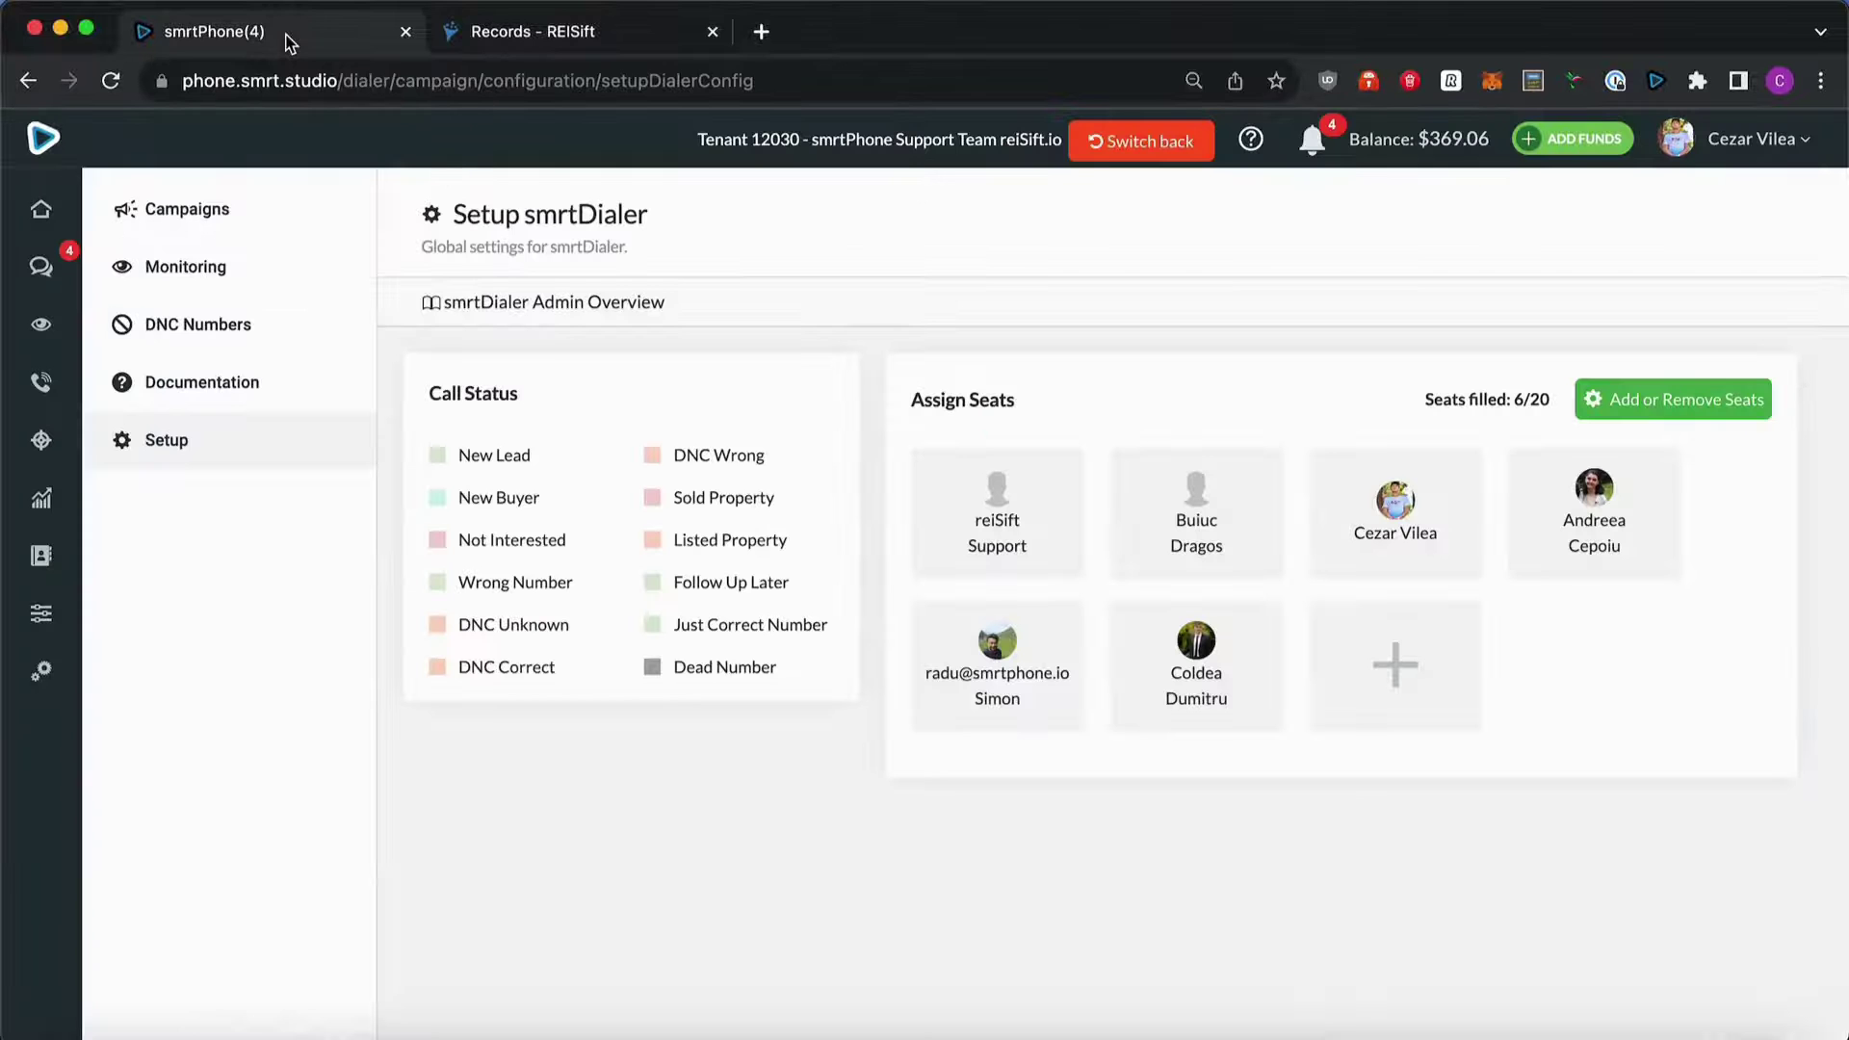
pyautogui.click(188, 210)
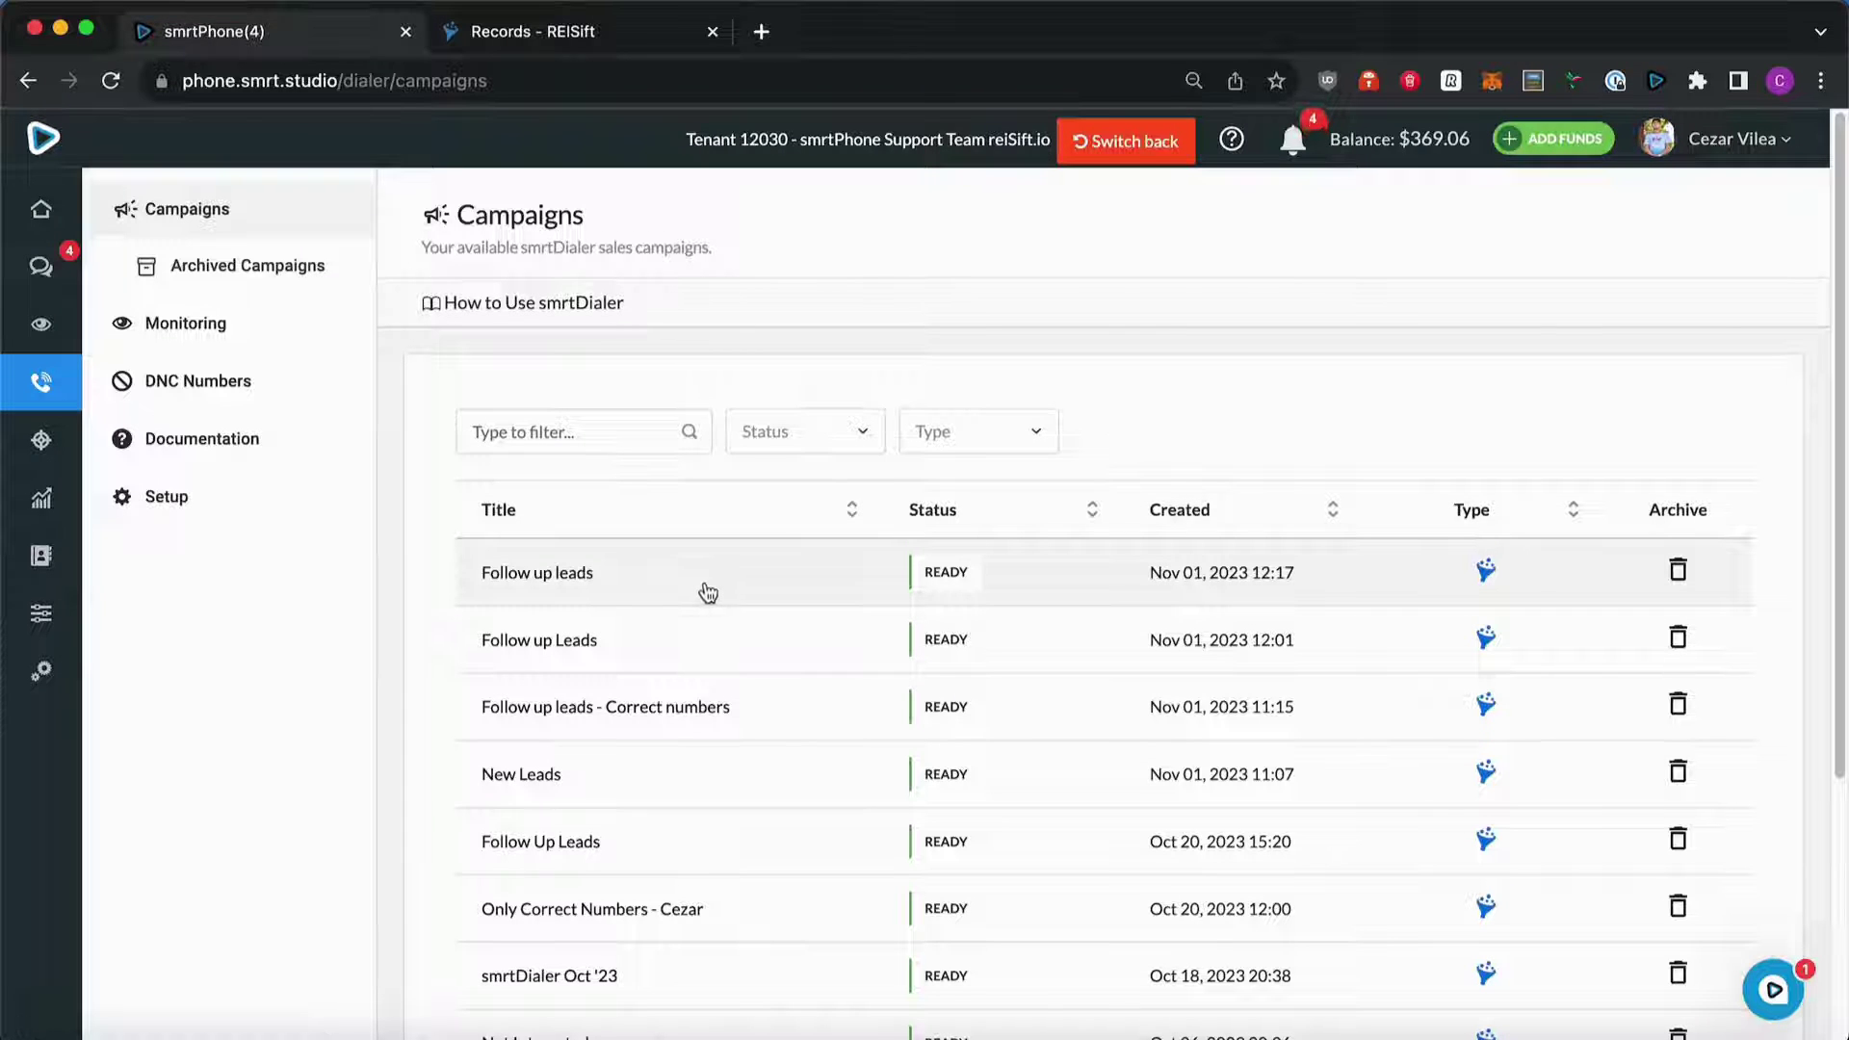
pyautogui.click(707, 591)
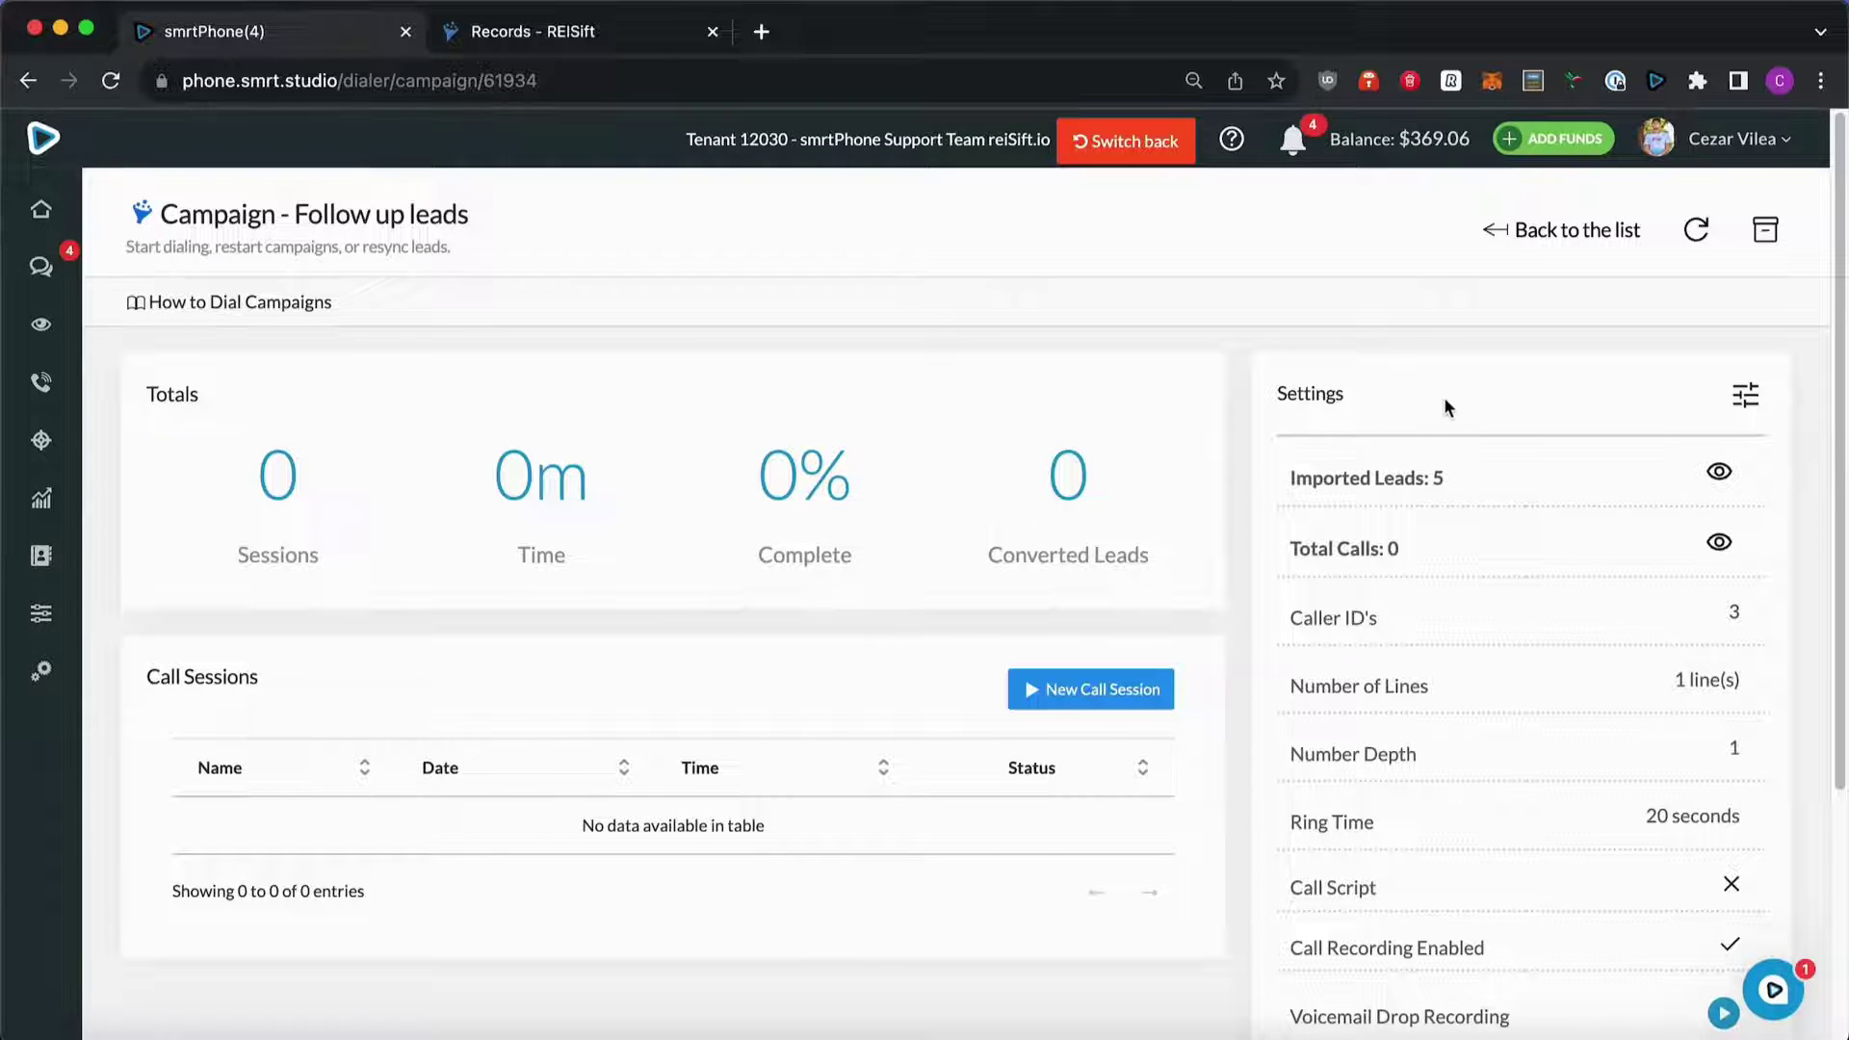
pyautogui.click(1748, 397)
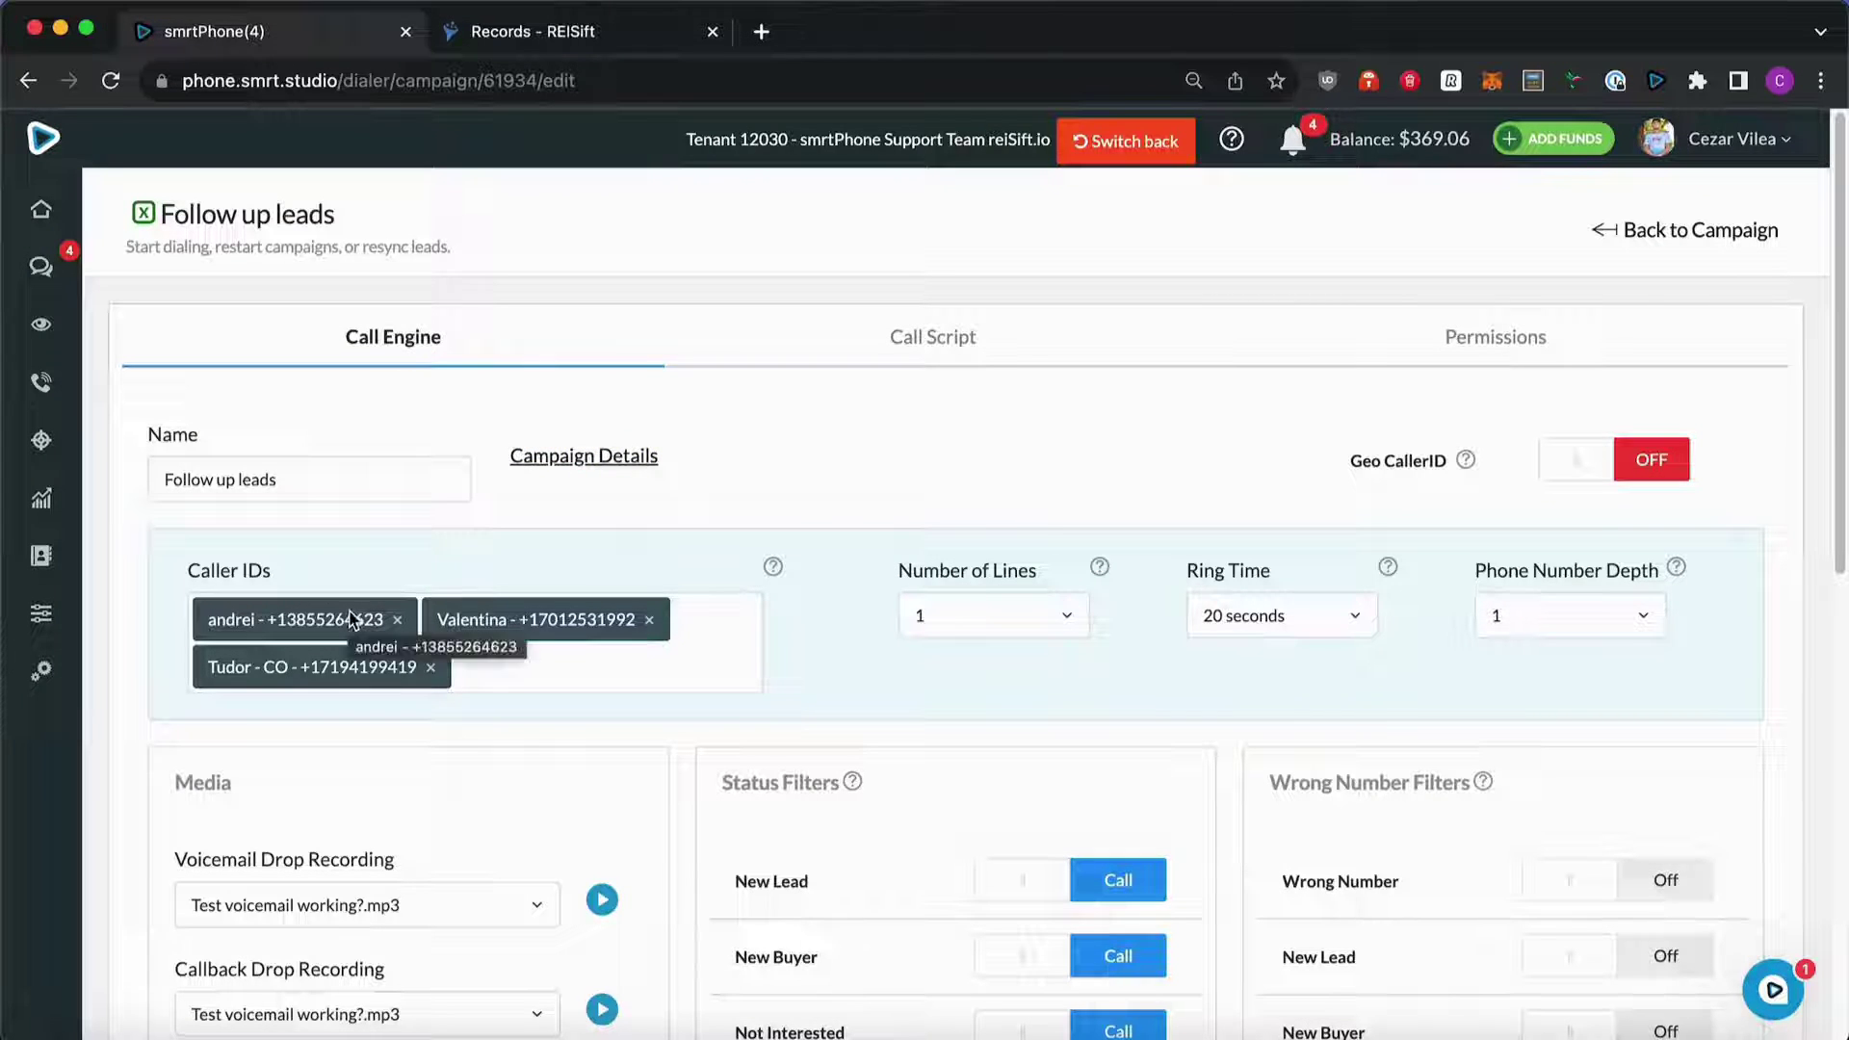
pyautogui.click(971, 624)
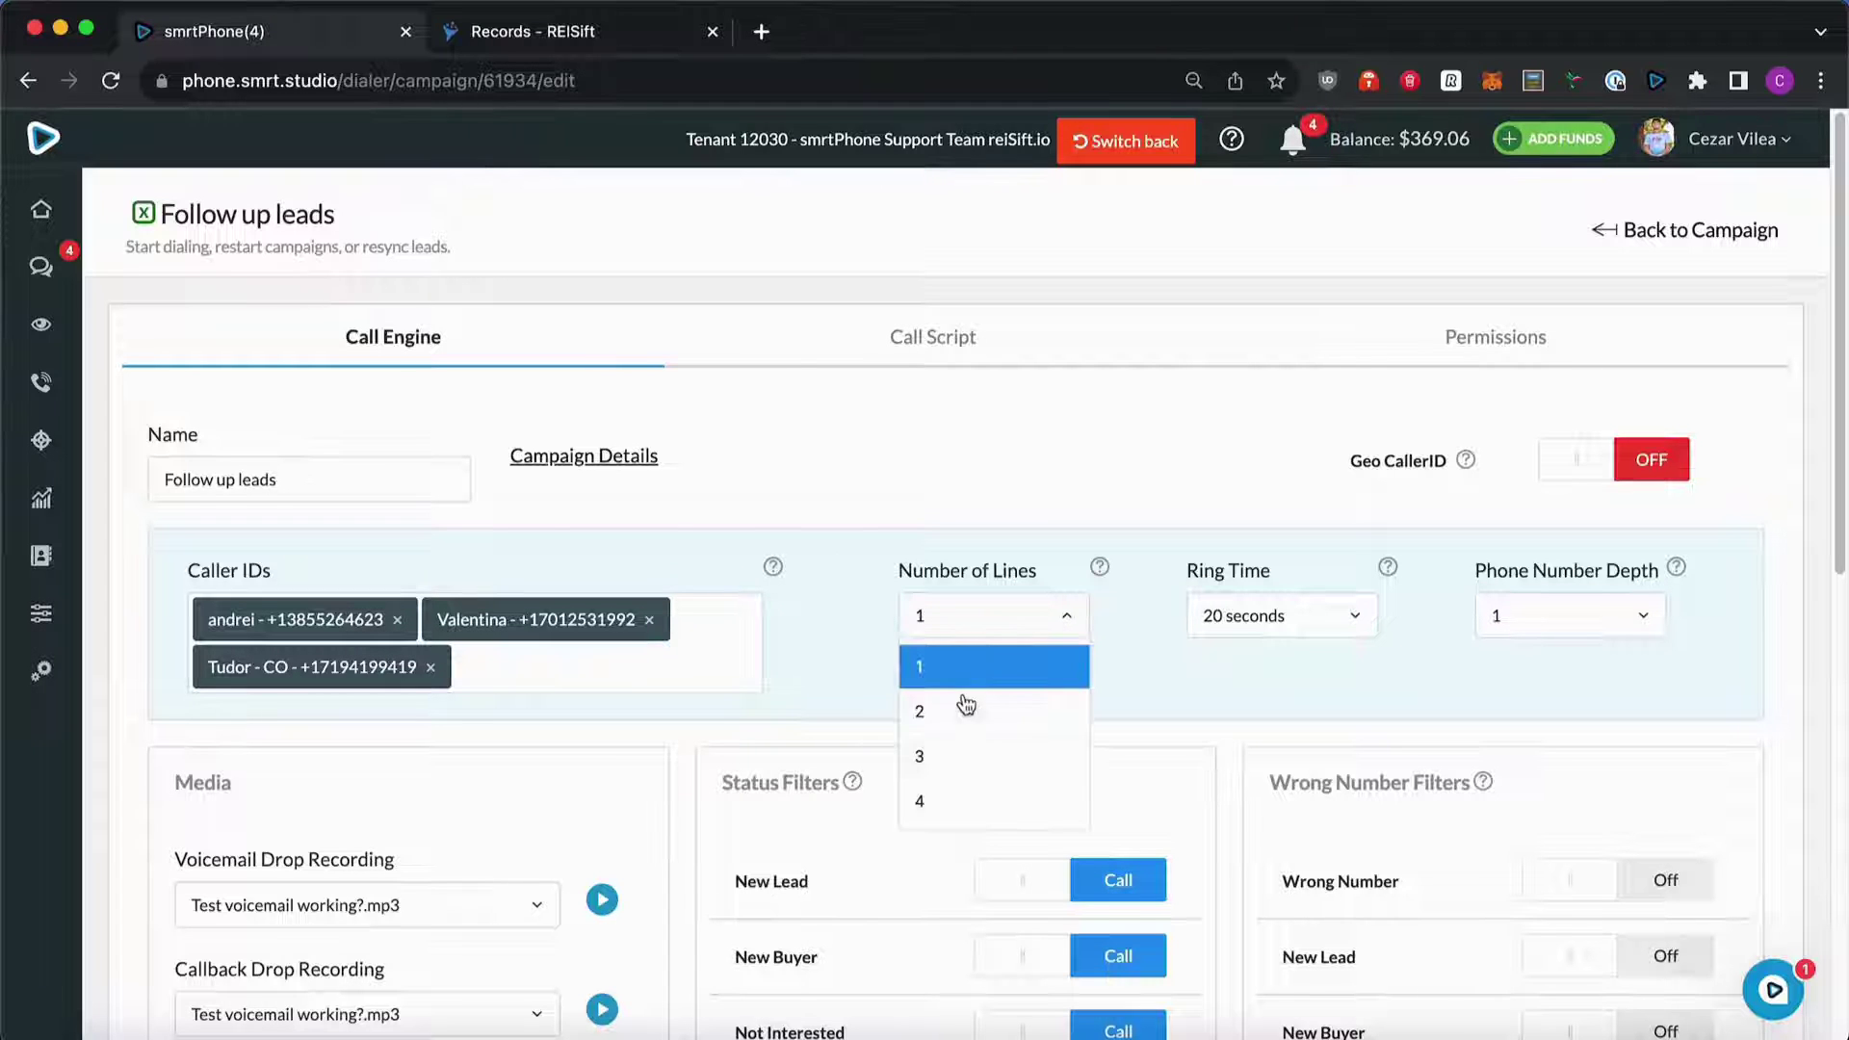
pyautogui.click(966, 808)
pyautogui.click(1265, 618)
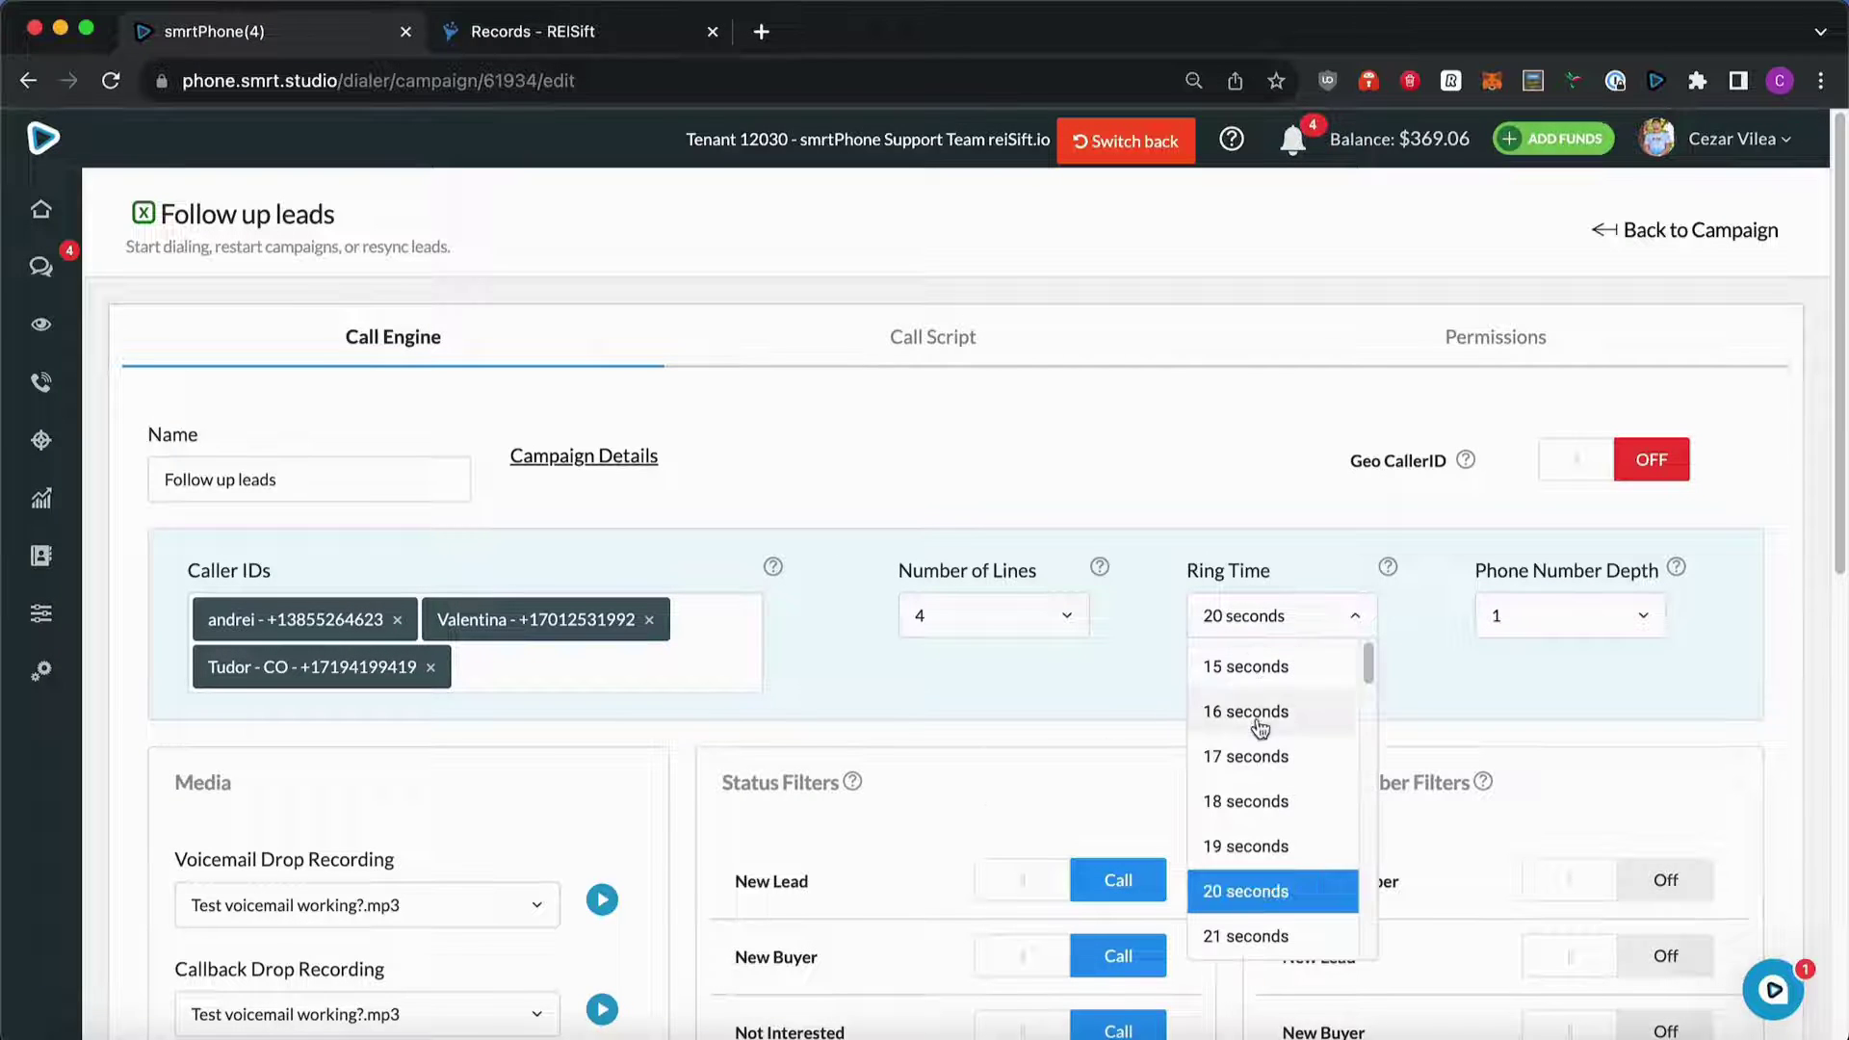
pyautogui.click(1251, 671)
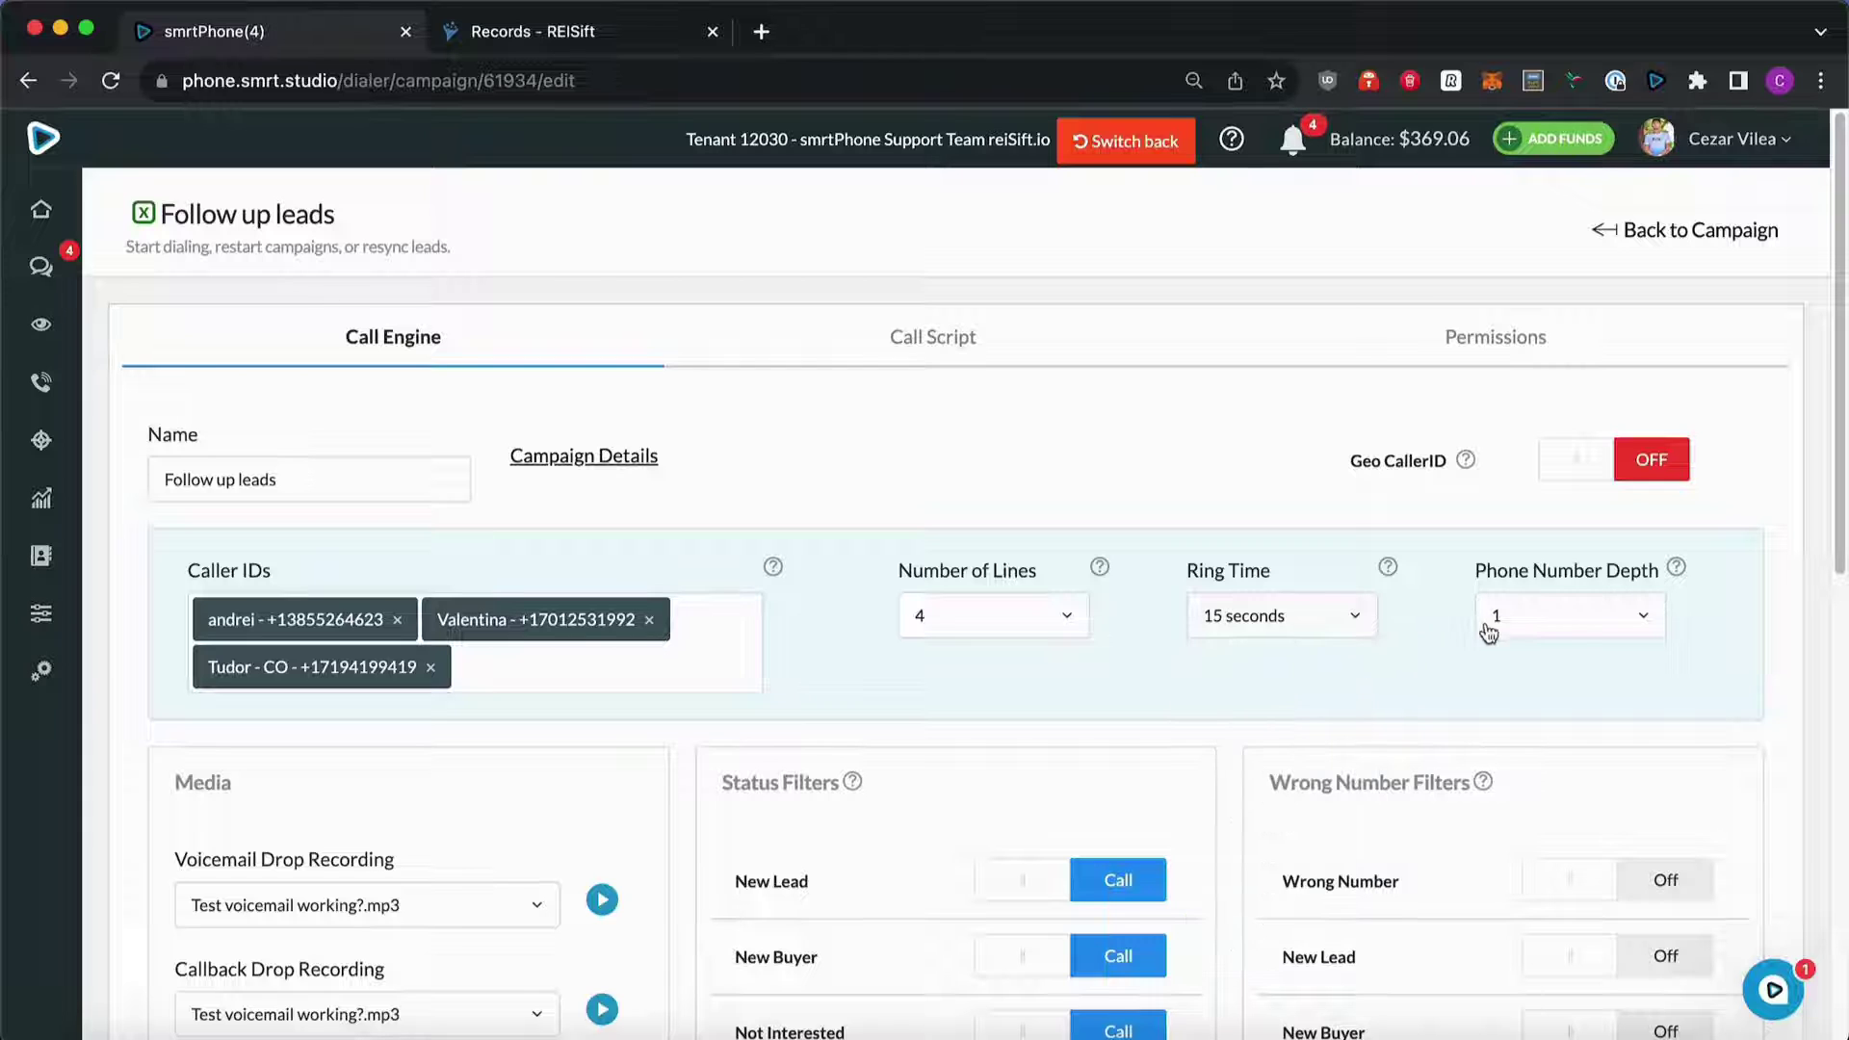
pyautogui.click(1562, 628)
pyautogui.scroll(-2, 1552, 837)
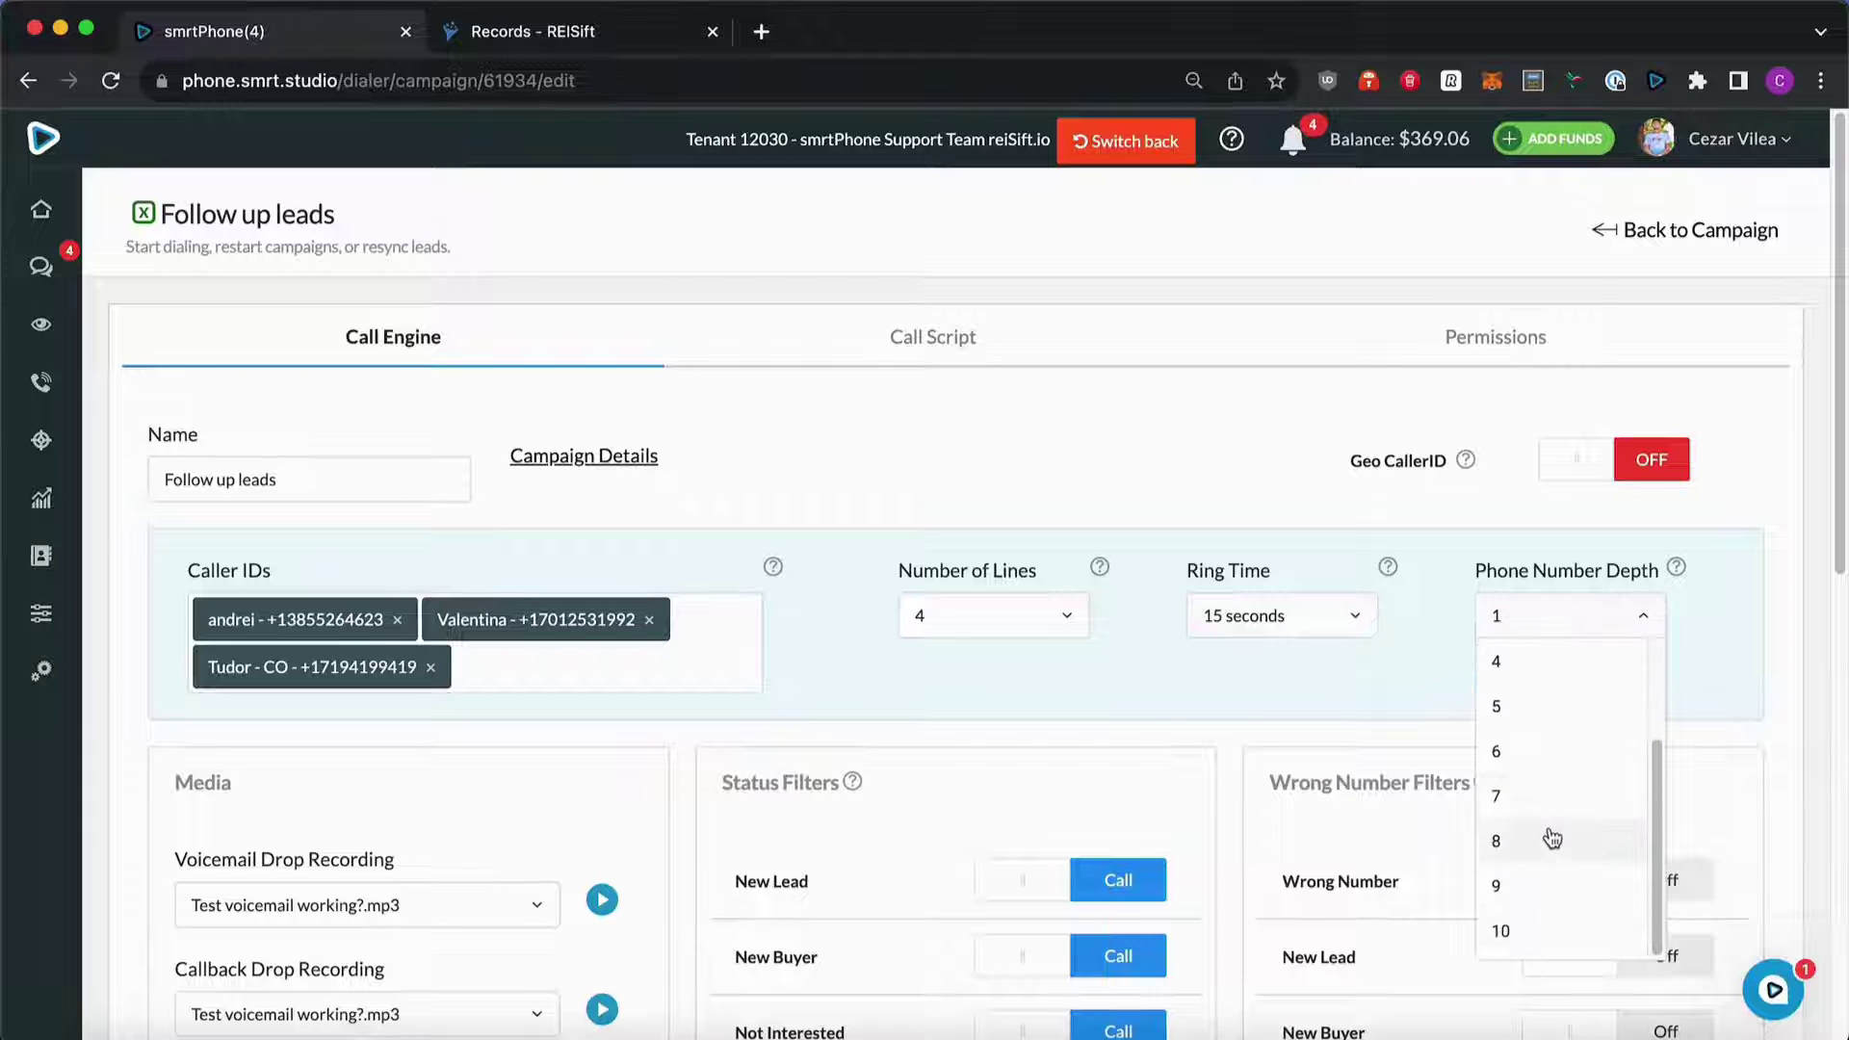
pyautogui.click(1518, 930)
pyautogui.scroll(-2, 875, 635)
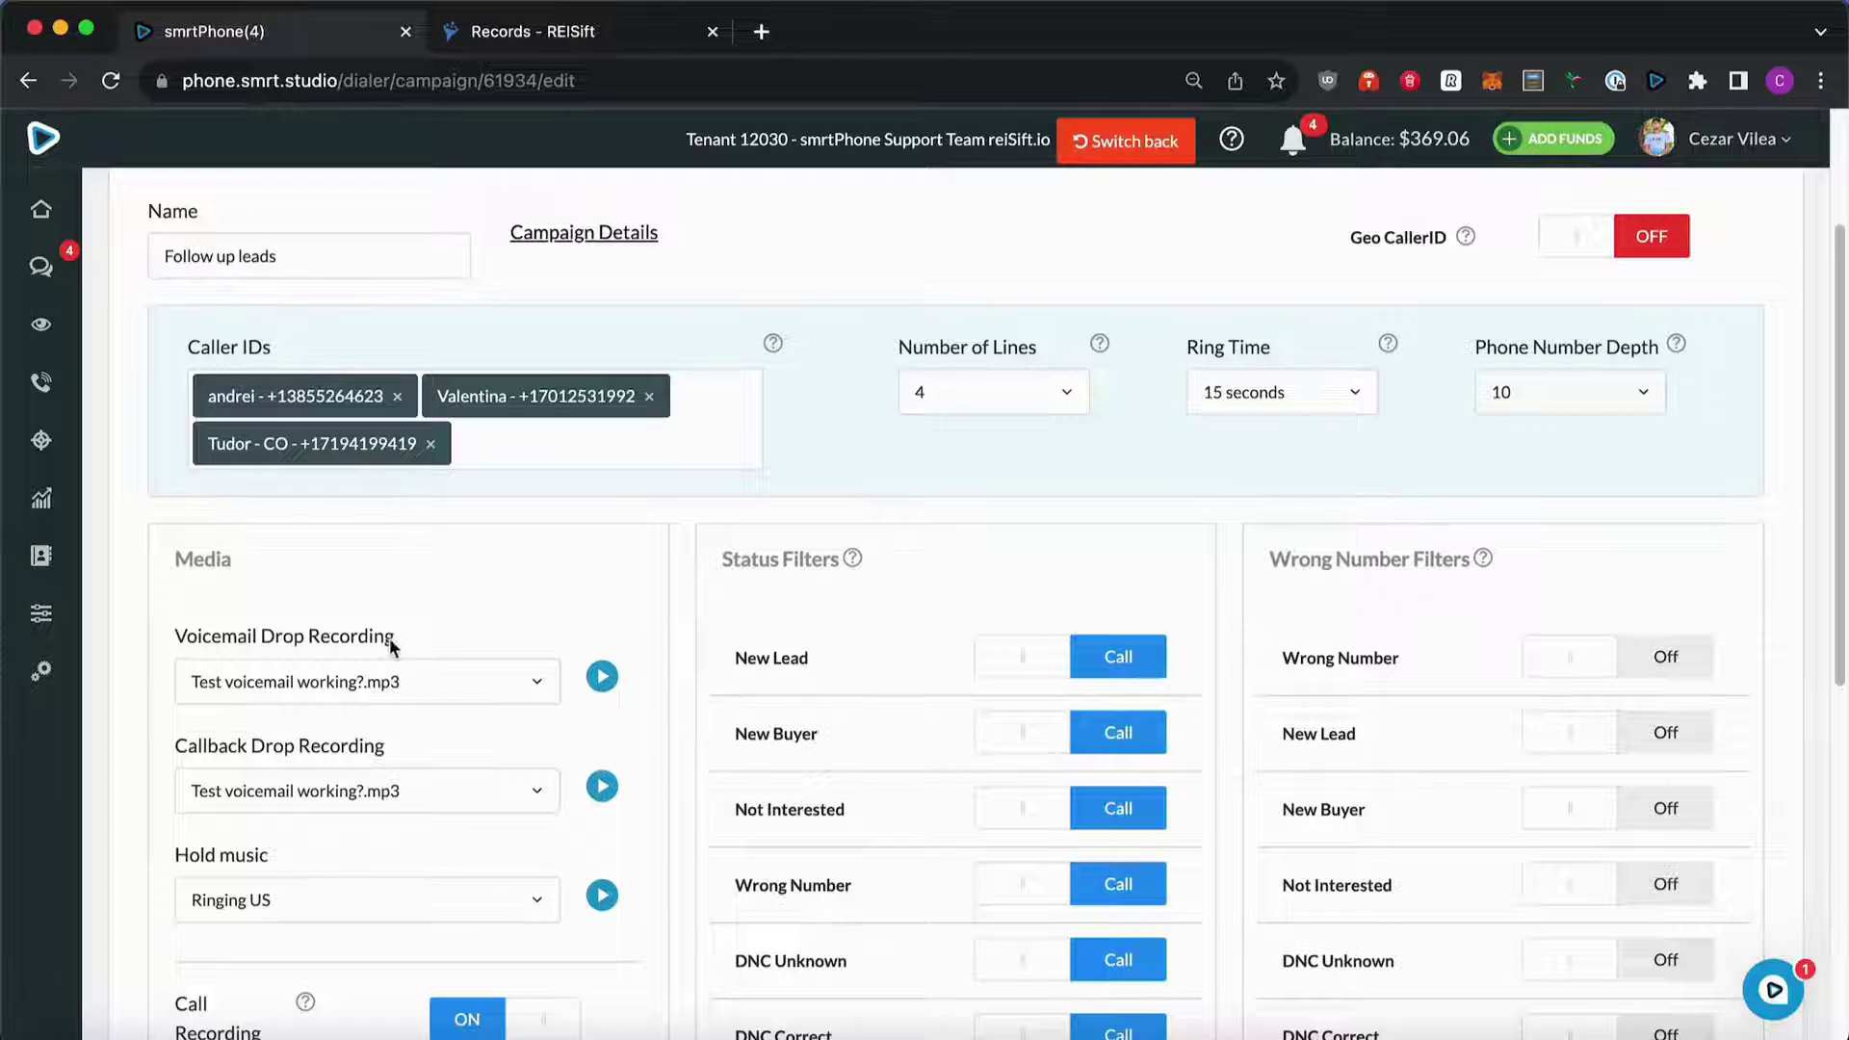
pyautogui.scroll(-2, 383, 660)
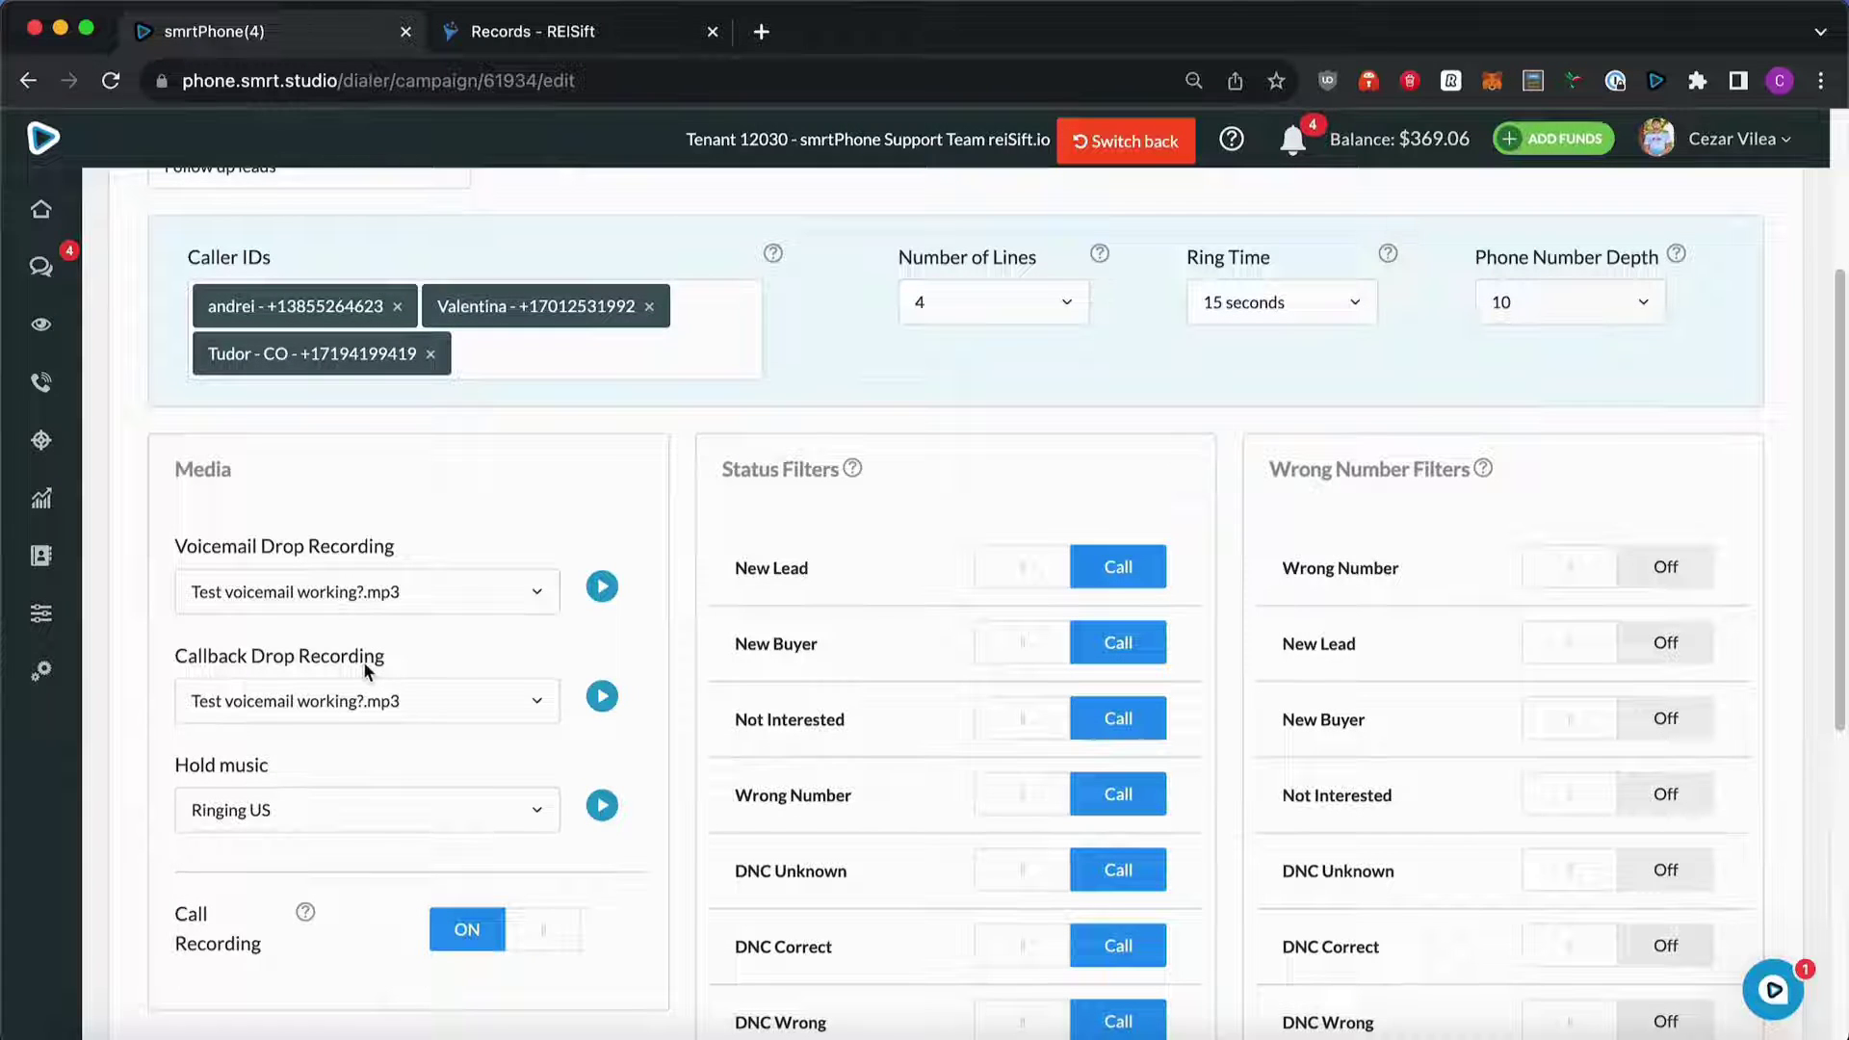
pyautogui.moveTo(853, 469)
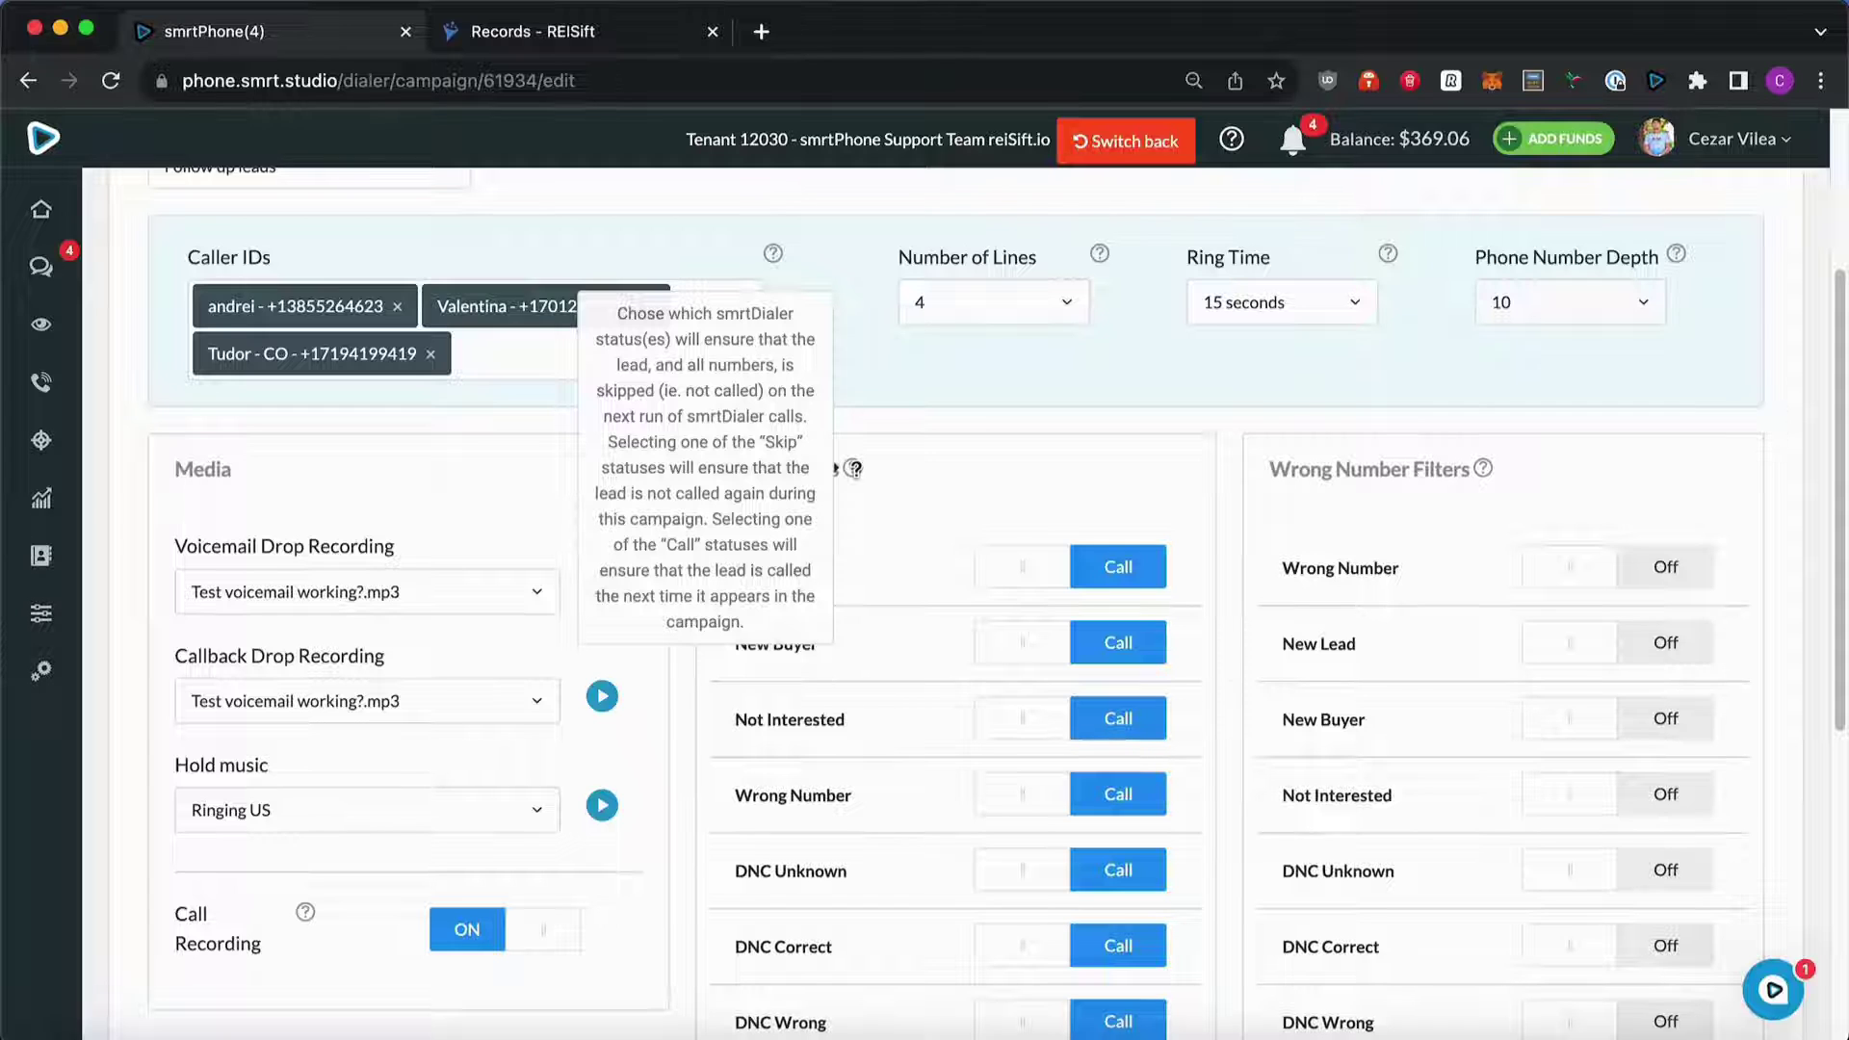
pyautogui.moveTo(1485, 466)
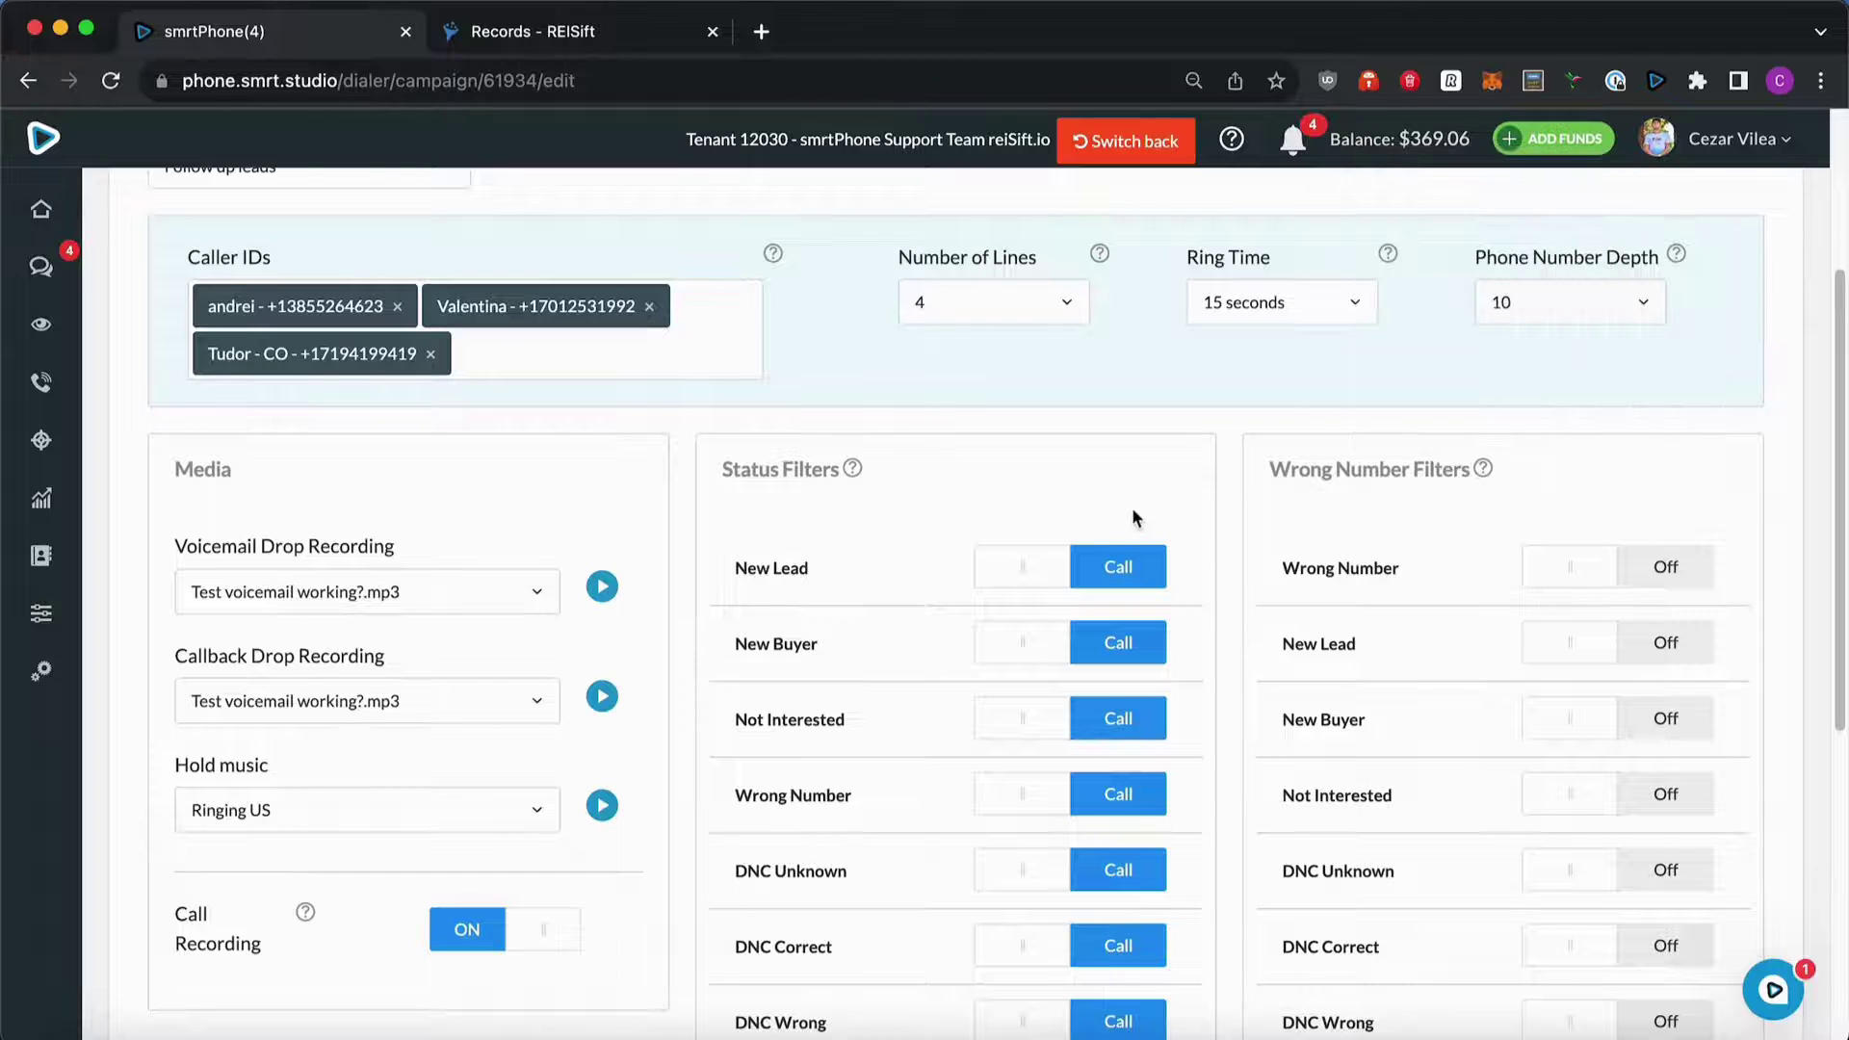
pyautogui.scroll(3, 1076, 527)
pyautogui.scroll(1, 1076, 528)
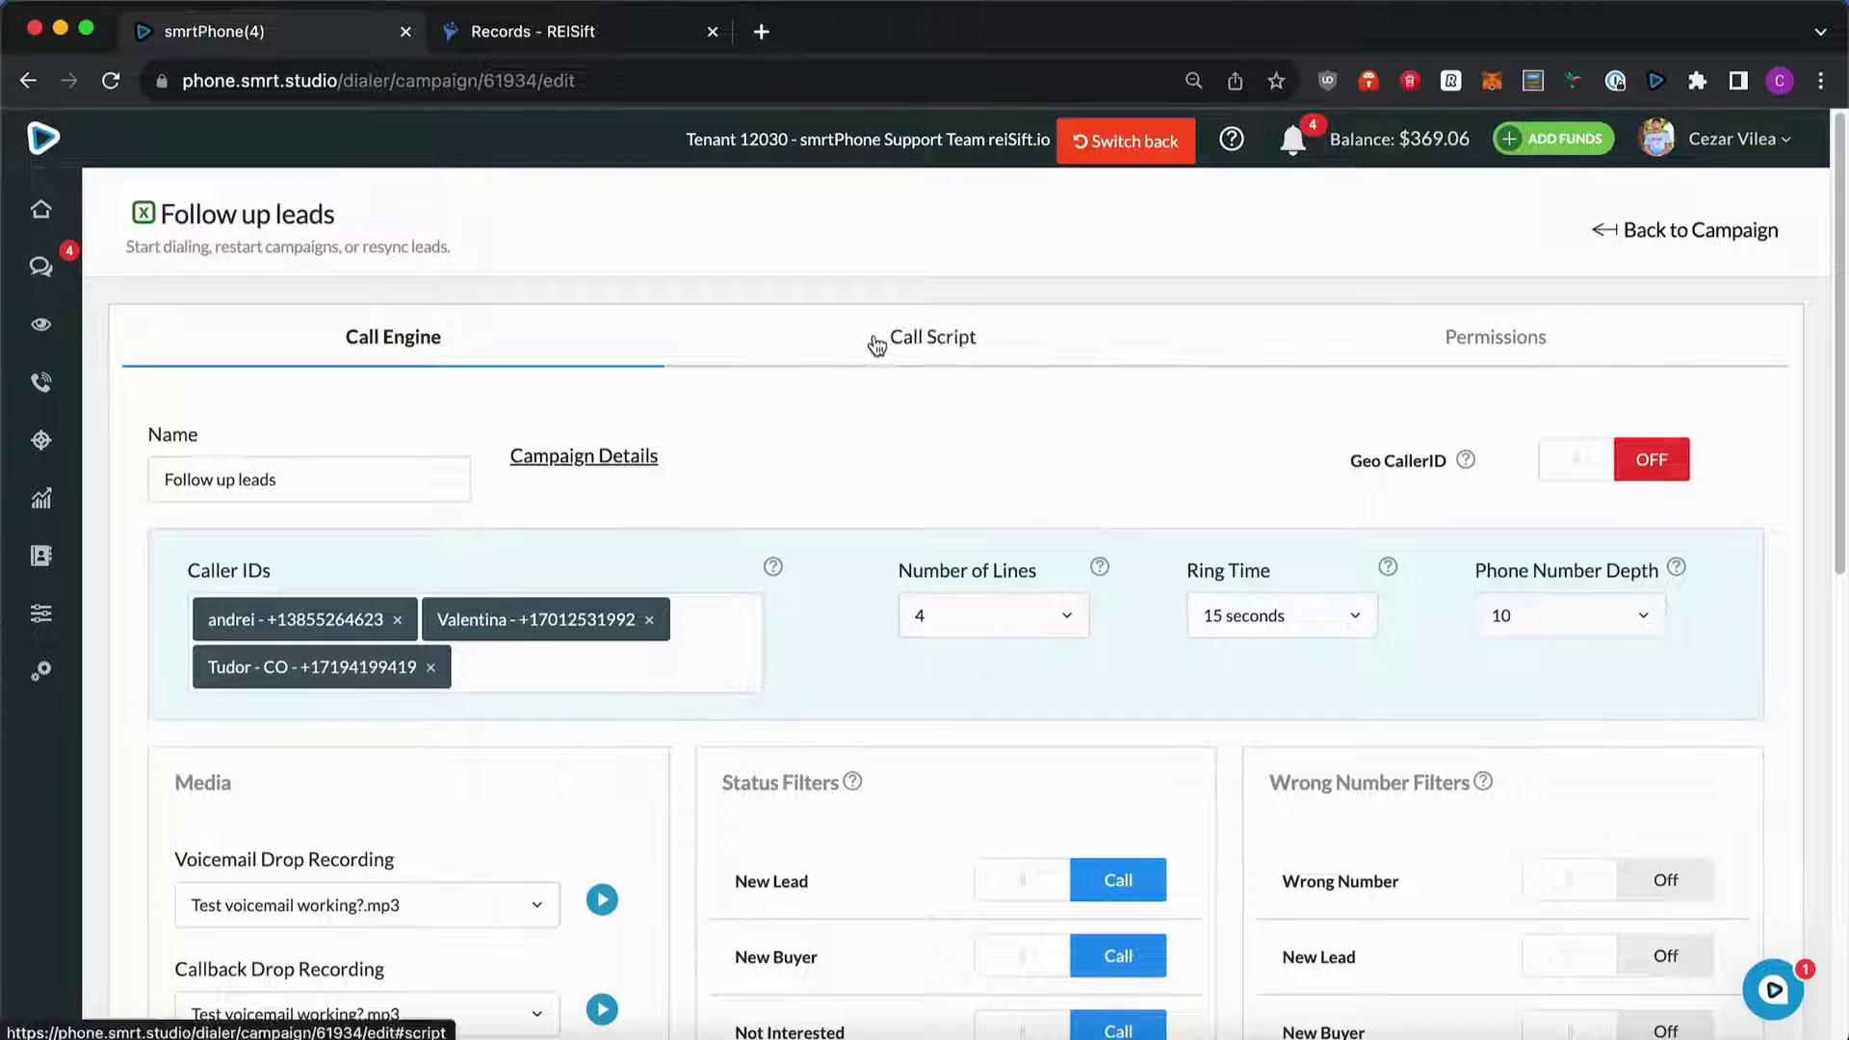
# Show the empty call script editor and browse its available lead fields.
pyautogui.click(876, 343)
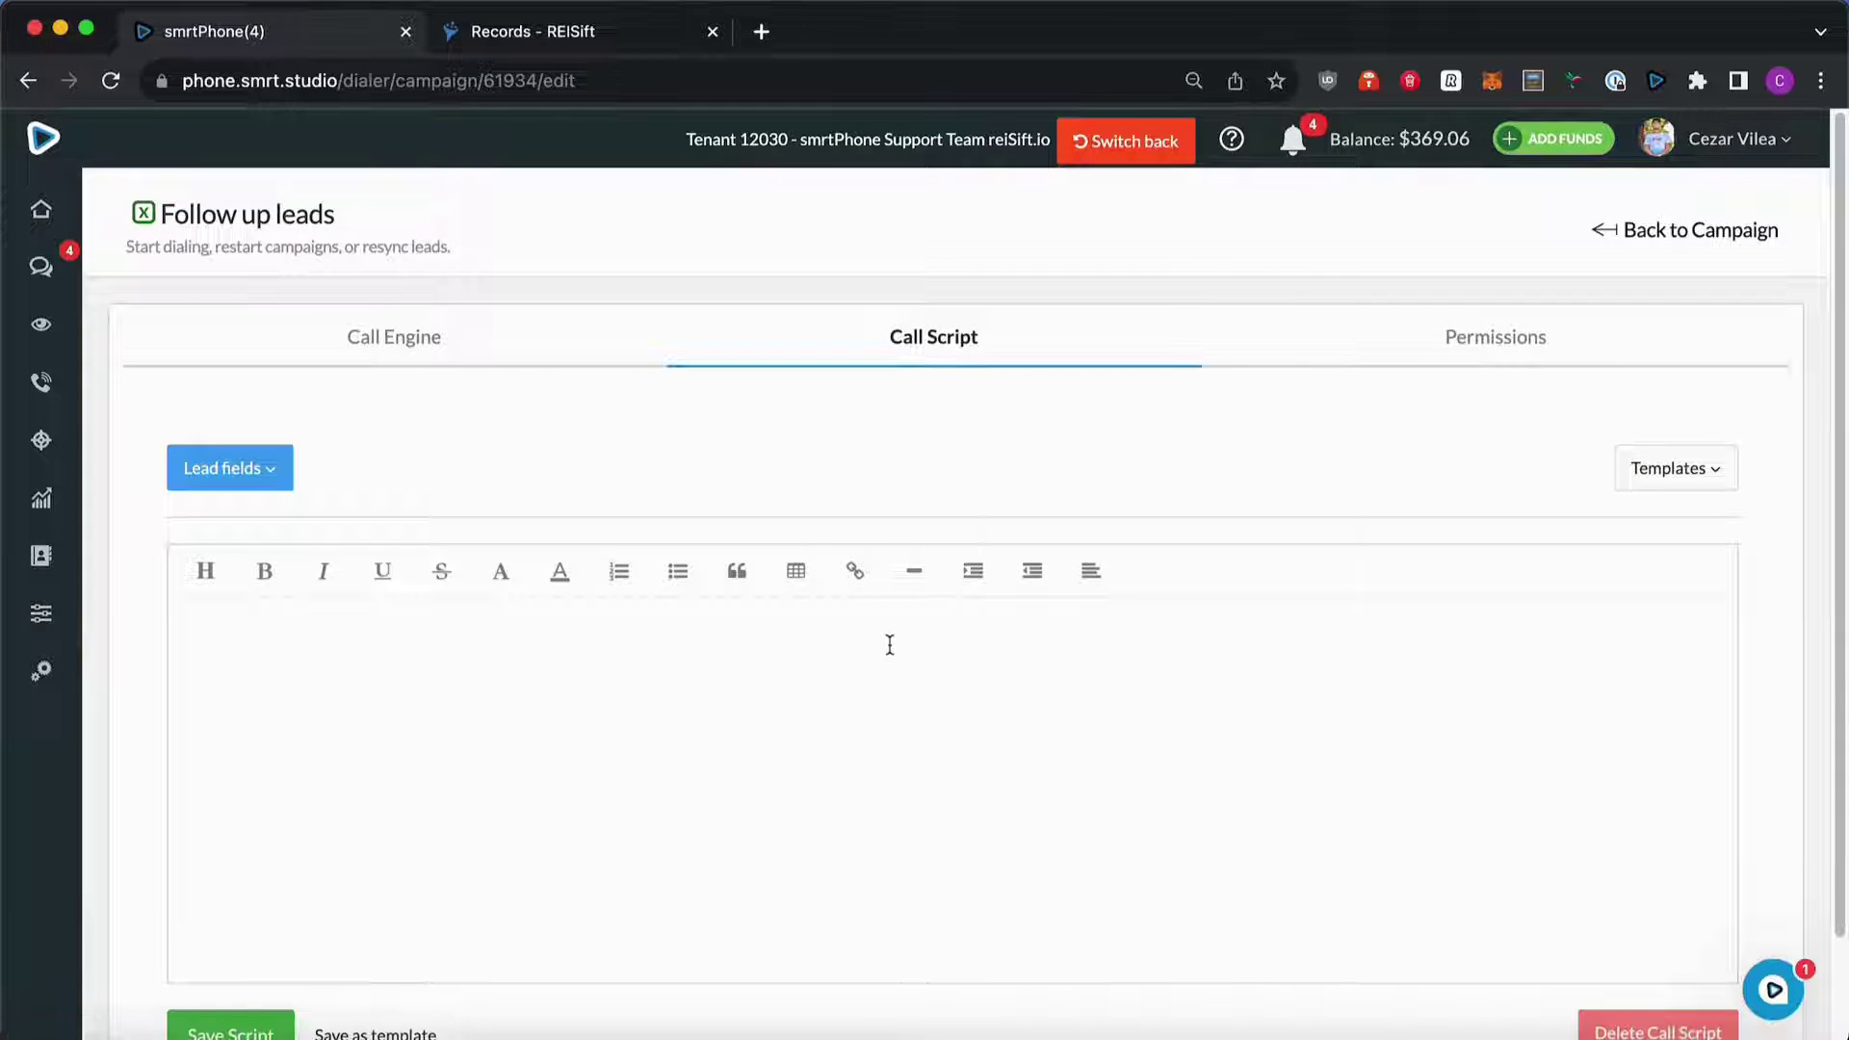
pyautogui.click(279, 470)
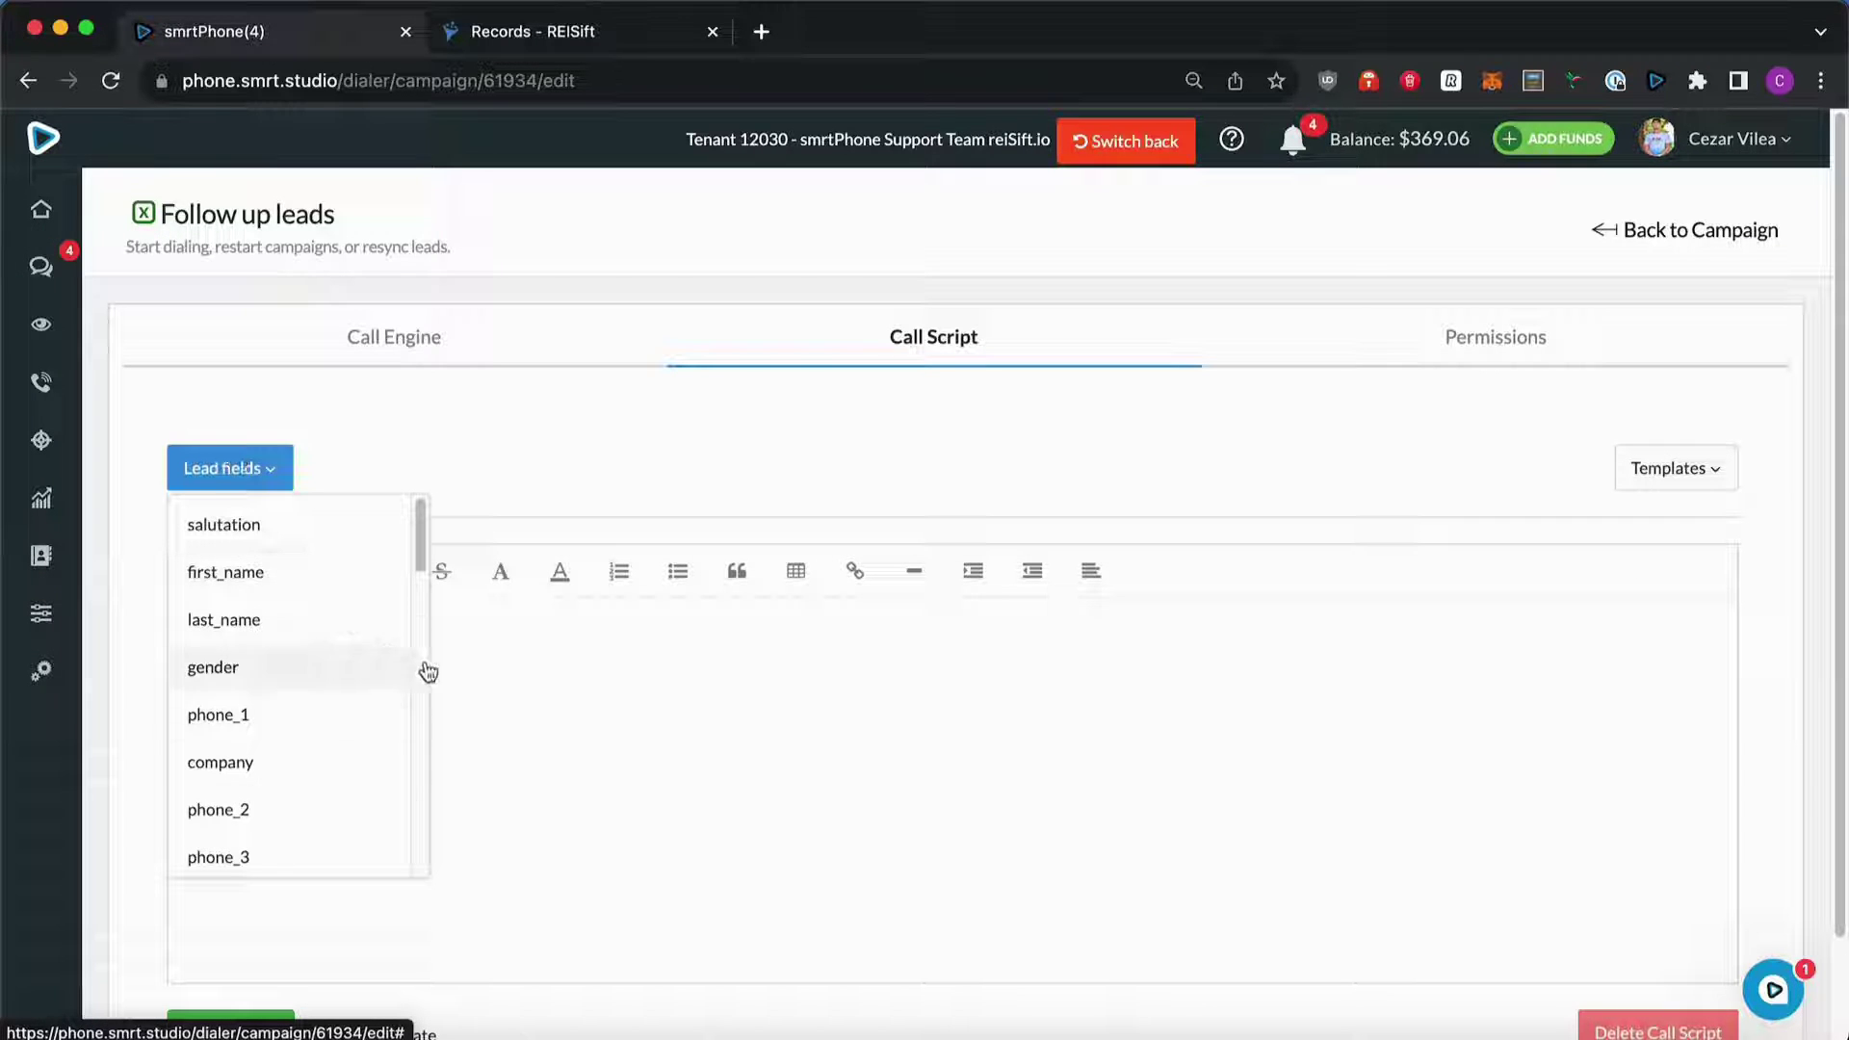
pyautogui.scroll(-4, 301, 635)
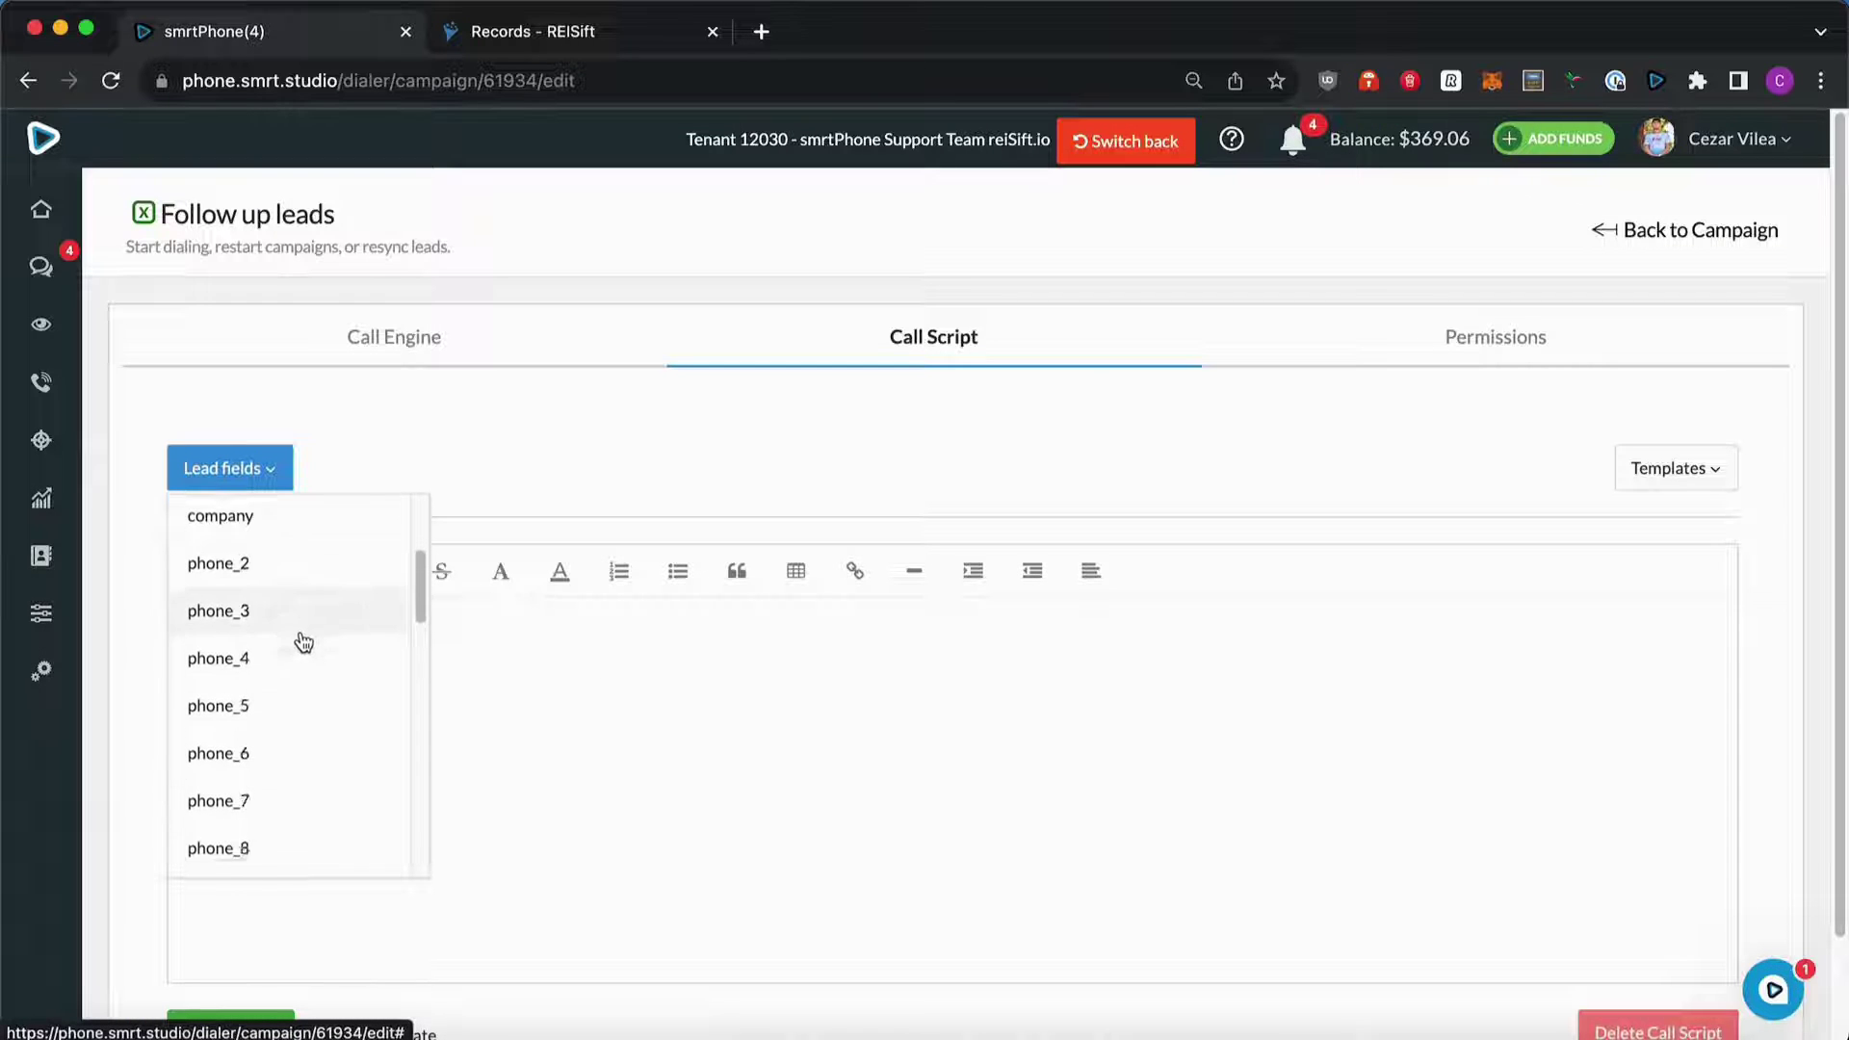
pyautogui.click(553, 689)
pyautogui.scroll(-1, 553, 689)
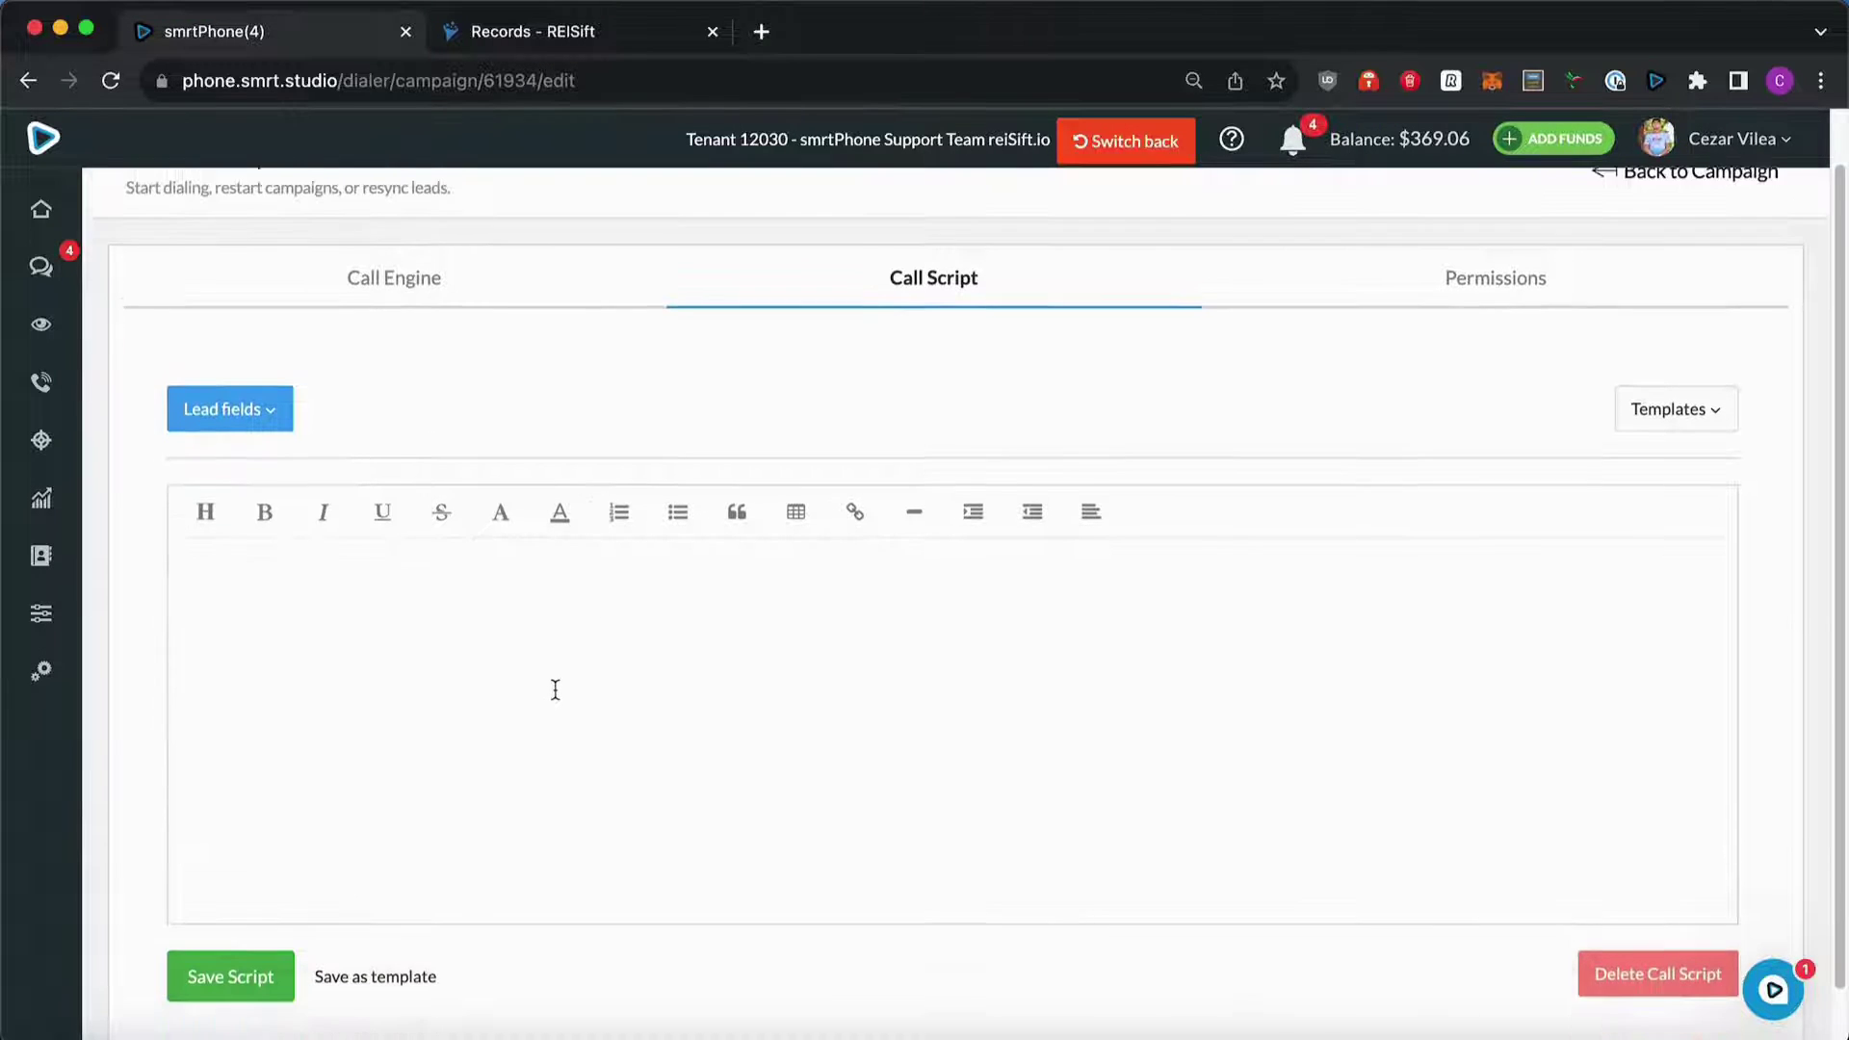
# Show the campaign's agent permissions and check that all six agents have access.
pyautogui.click(1441, 278)
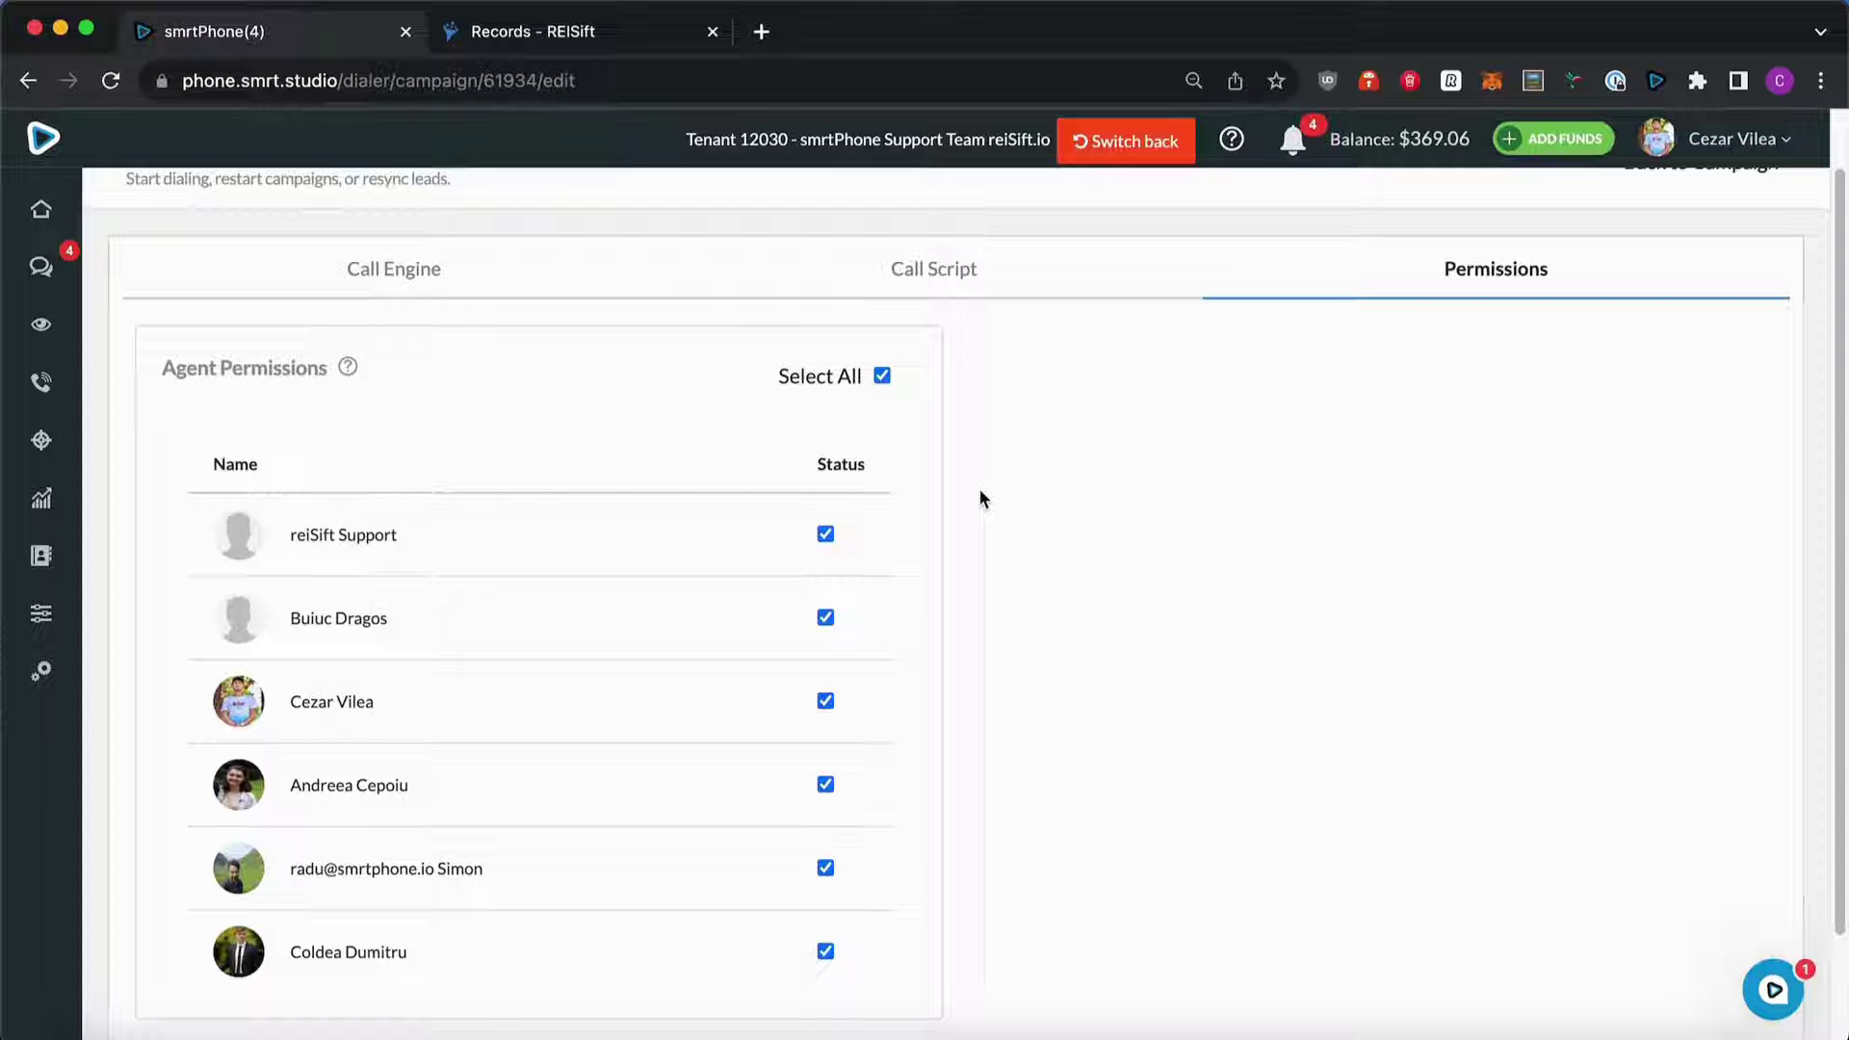
pyautogui.scroll(-2, 958, 537)
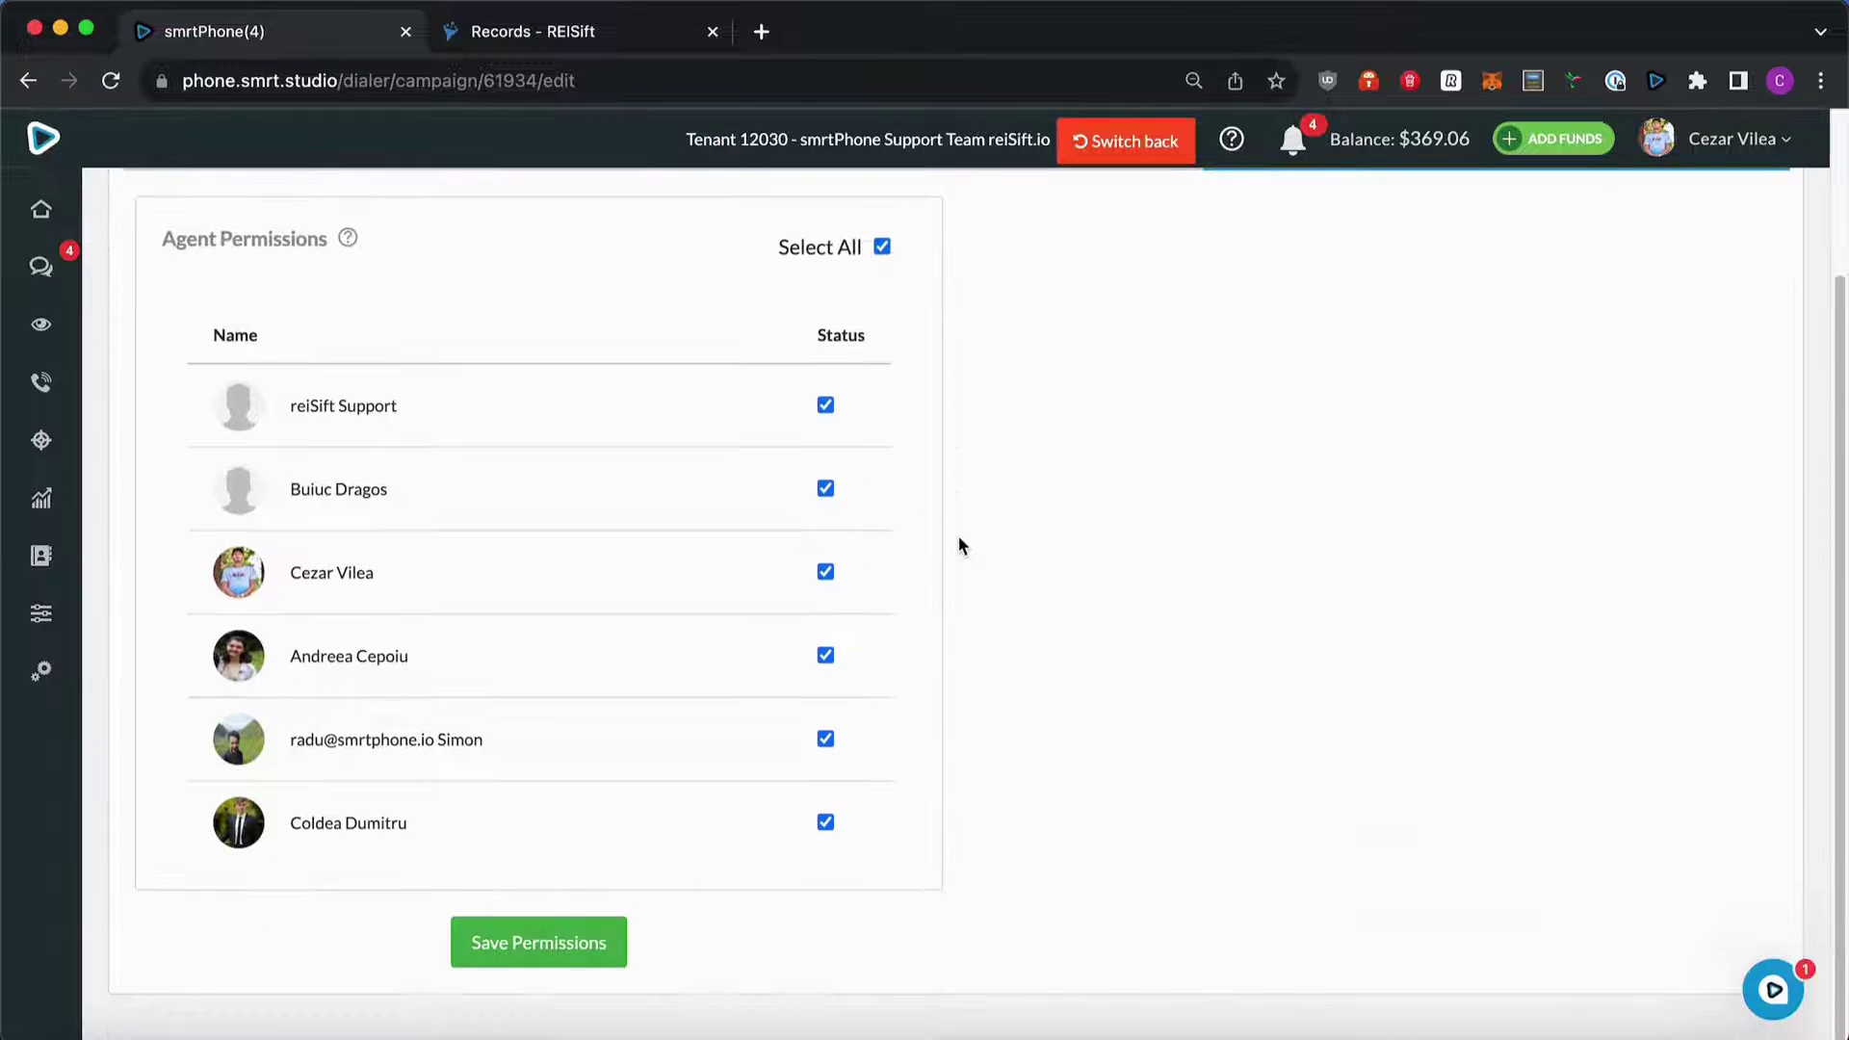
pyautogui.scroll(3, 957, 536)
pyautogui.scroll(-3, 948, 549)
pyautogui.scroll(1, 674, 780)
pyautogui.scroll(2, 705, 691)
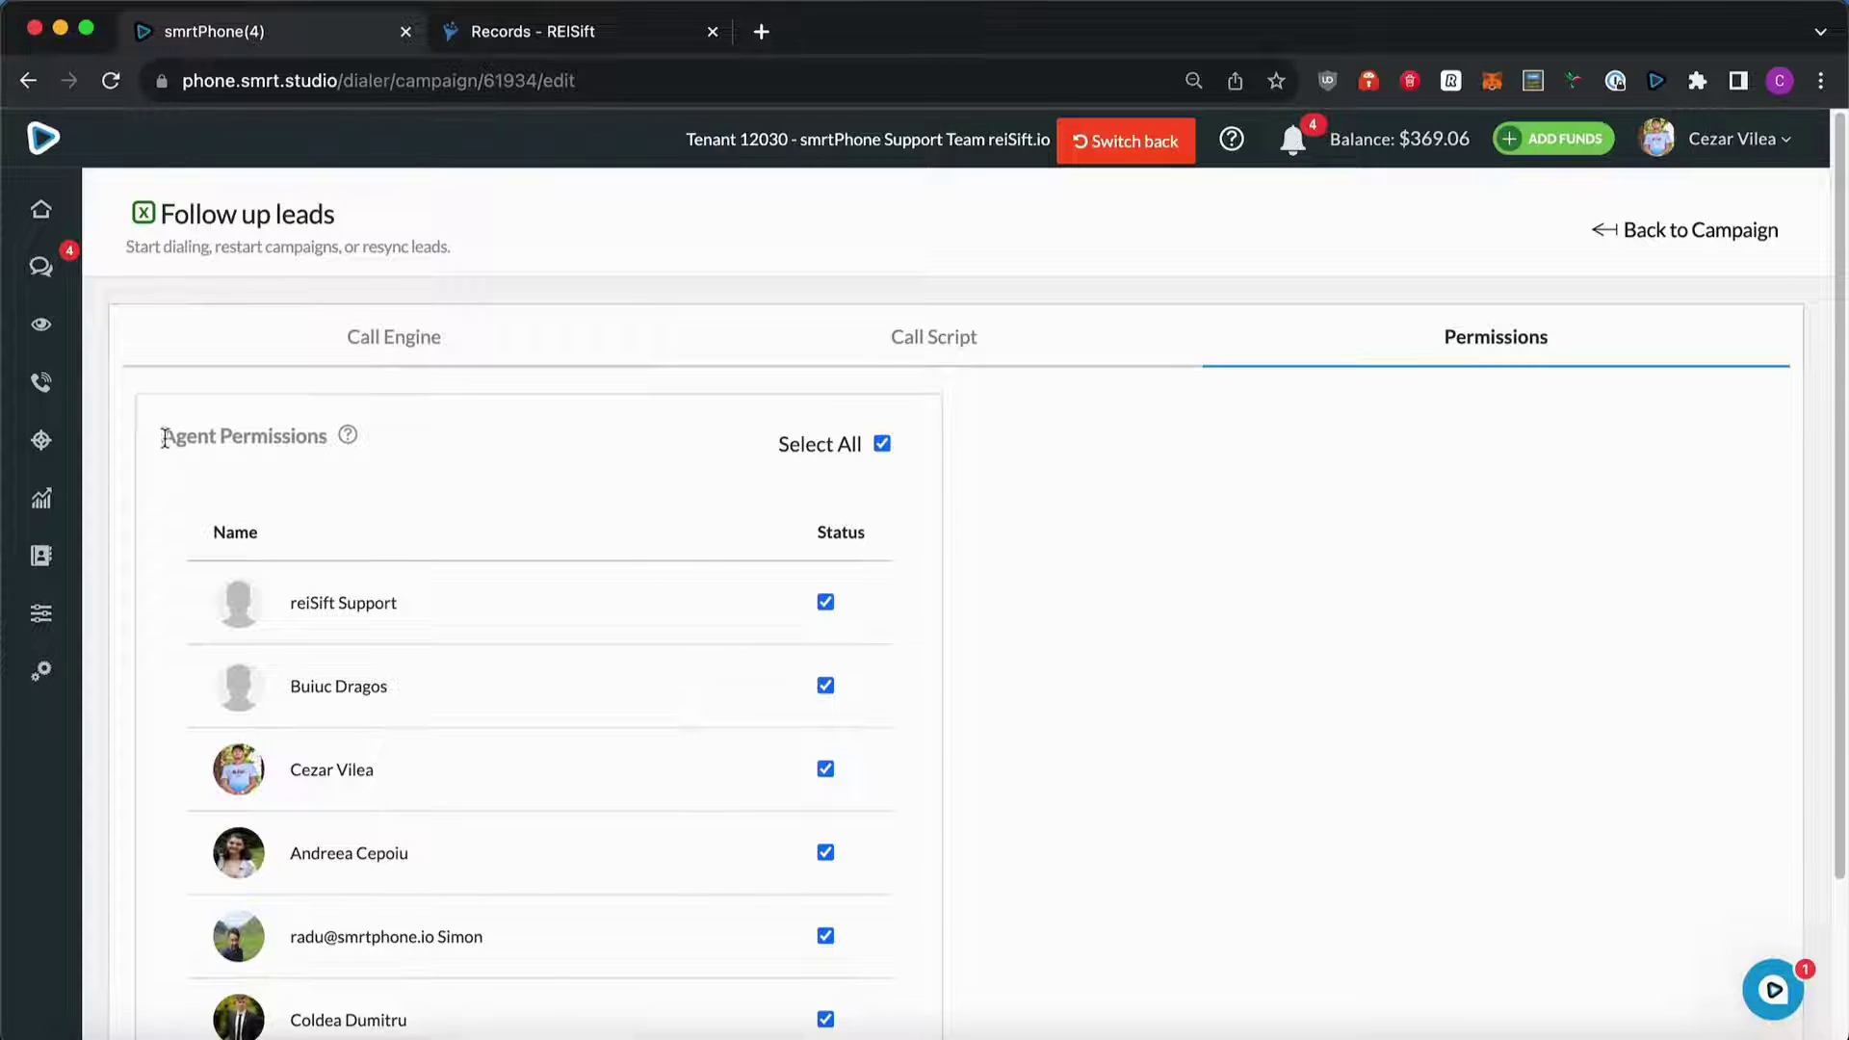
# Return to the campaign overview, check the owner's record in REISift, then go back to smrtPhone.
pyautogui.click(1643, 235)
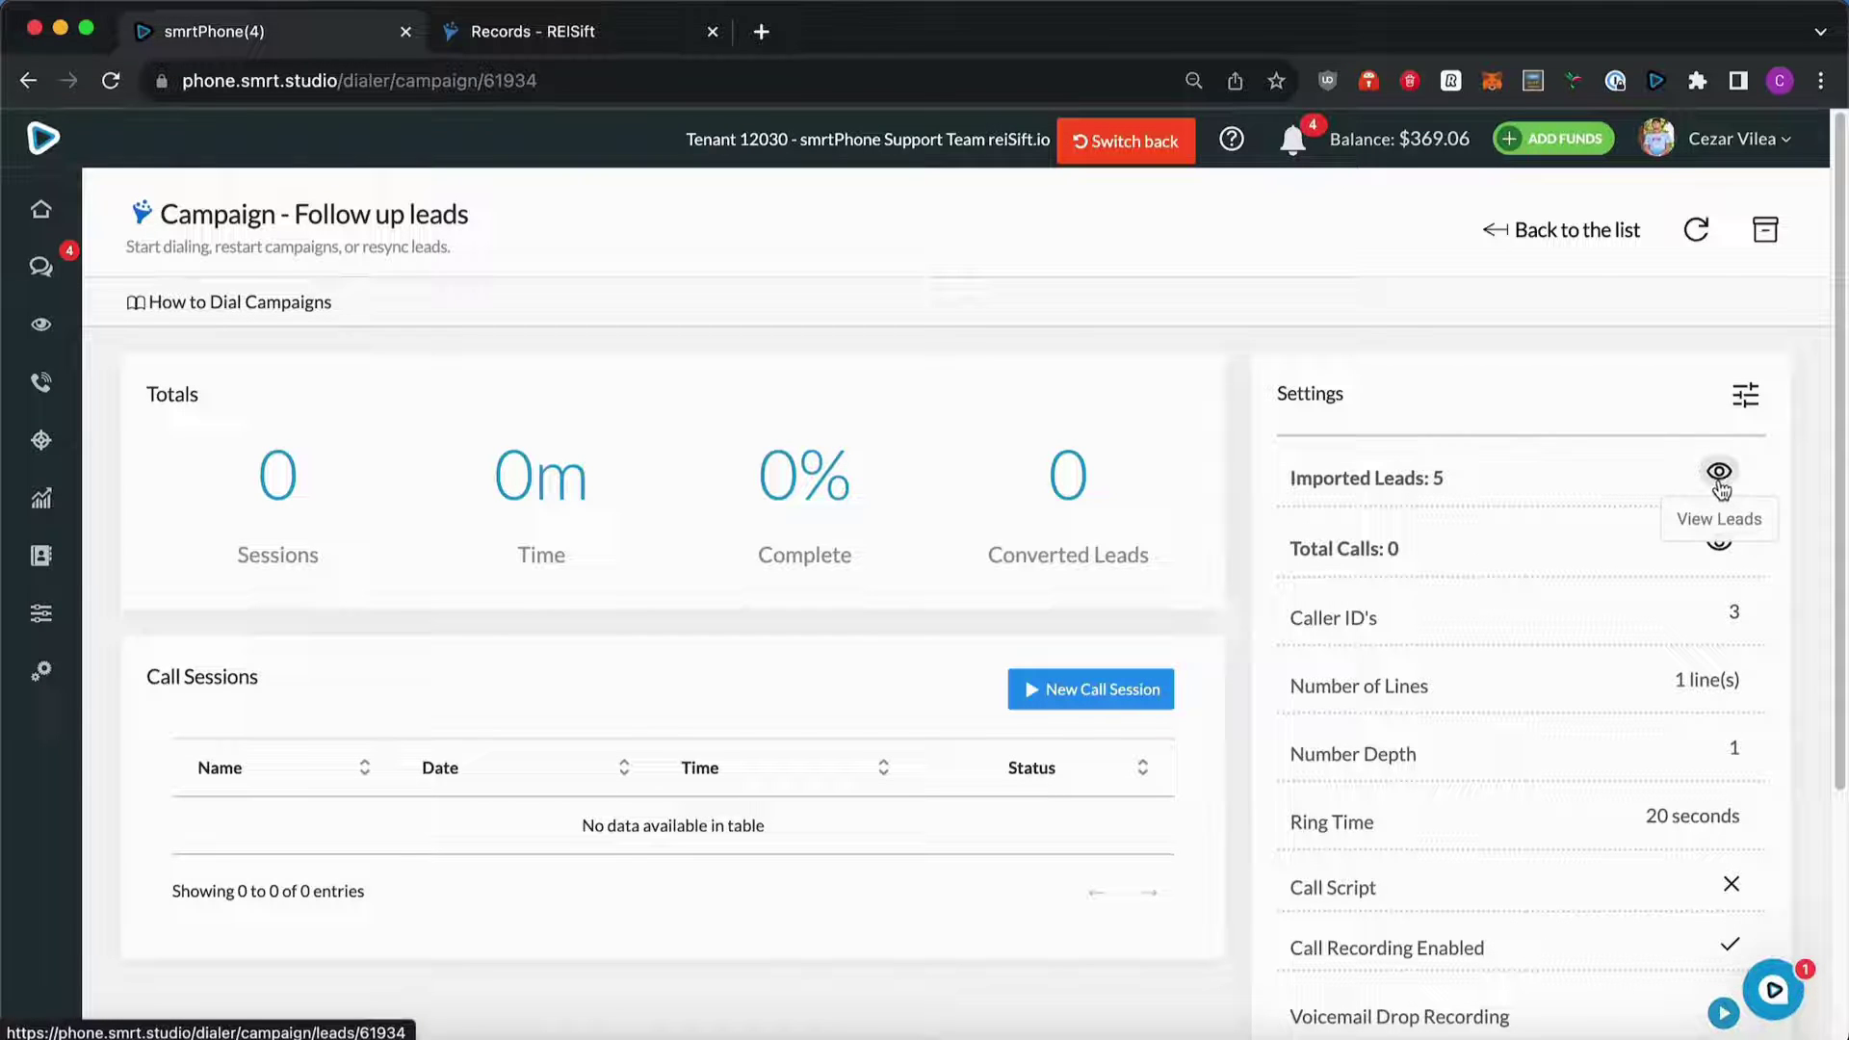
pyautogui.click(612, 42)
pyautogui.click(520, 671)
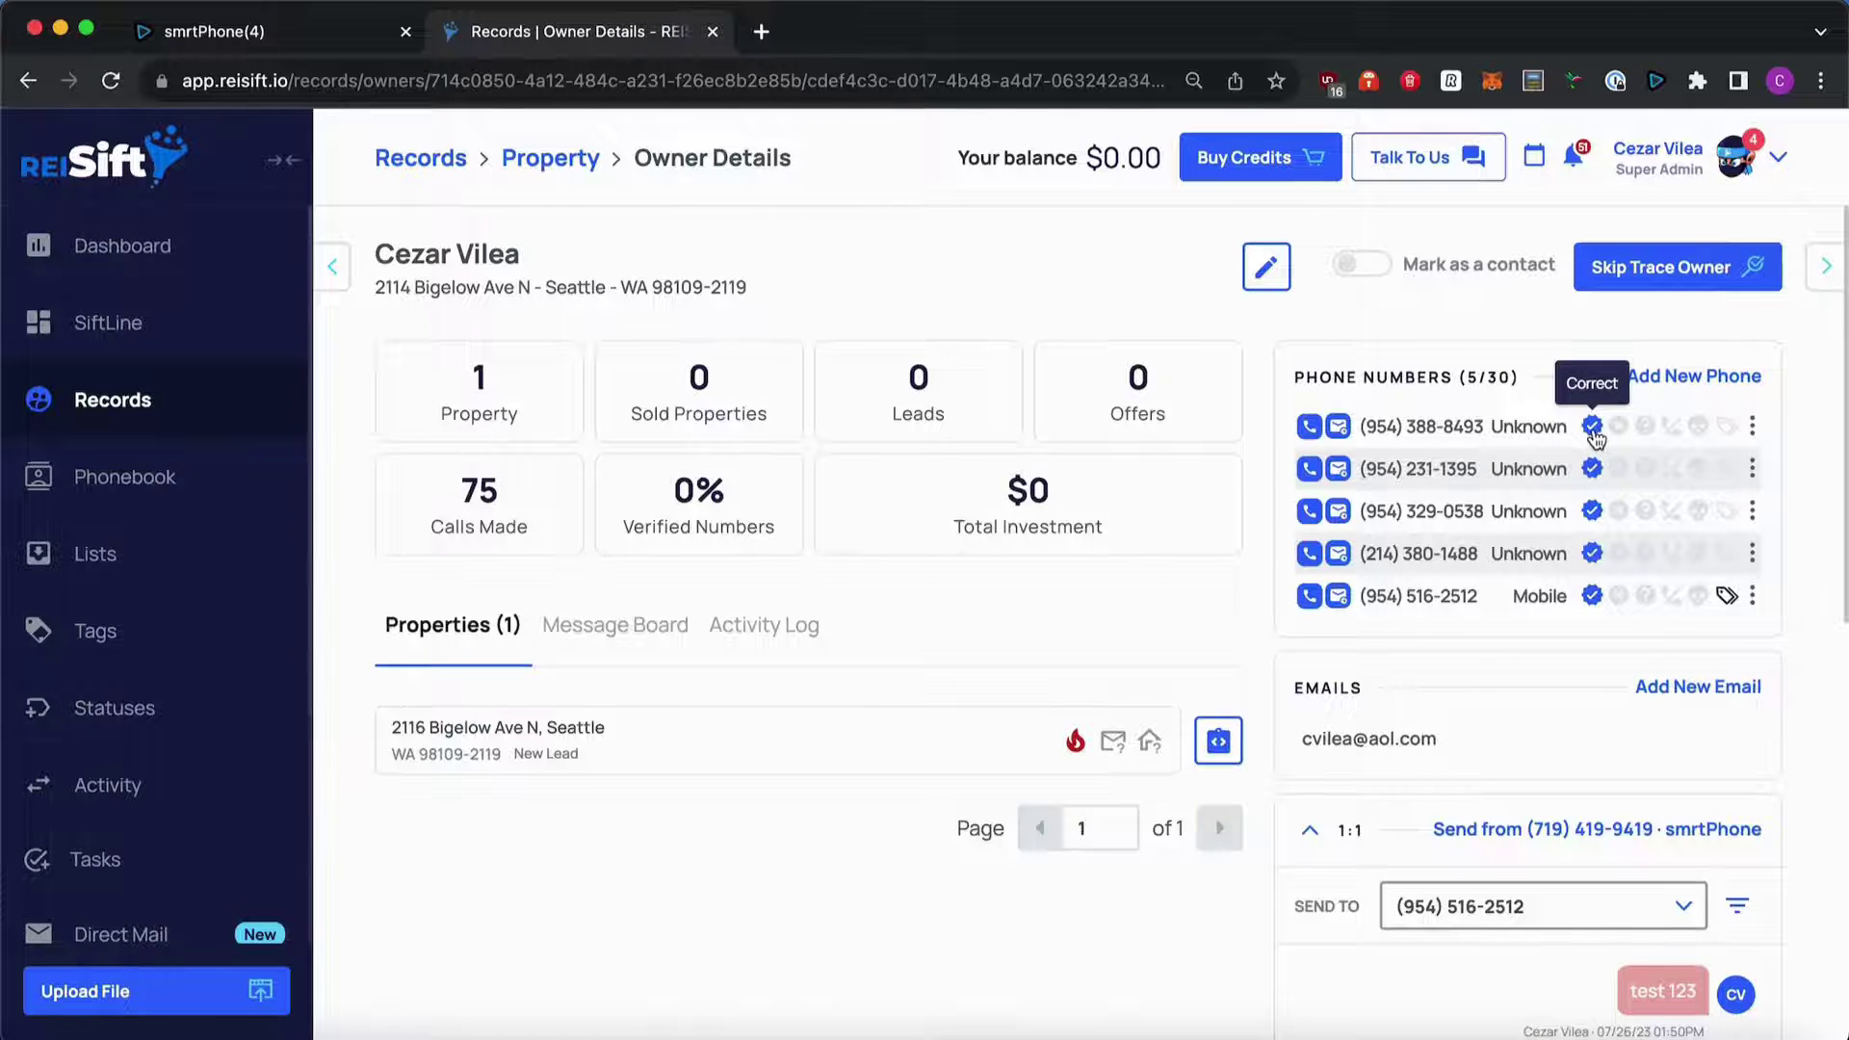
pyautogui.click(307, 39)
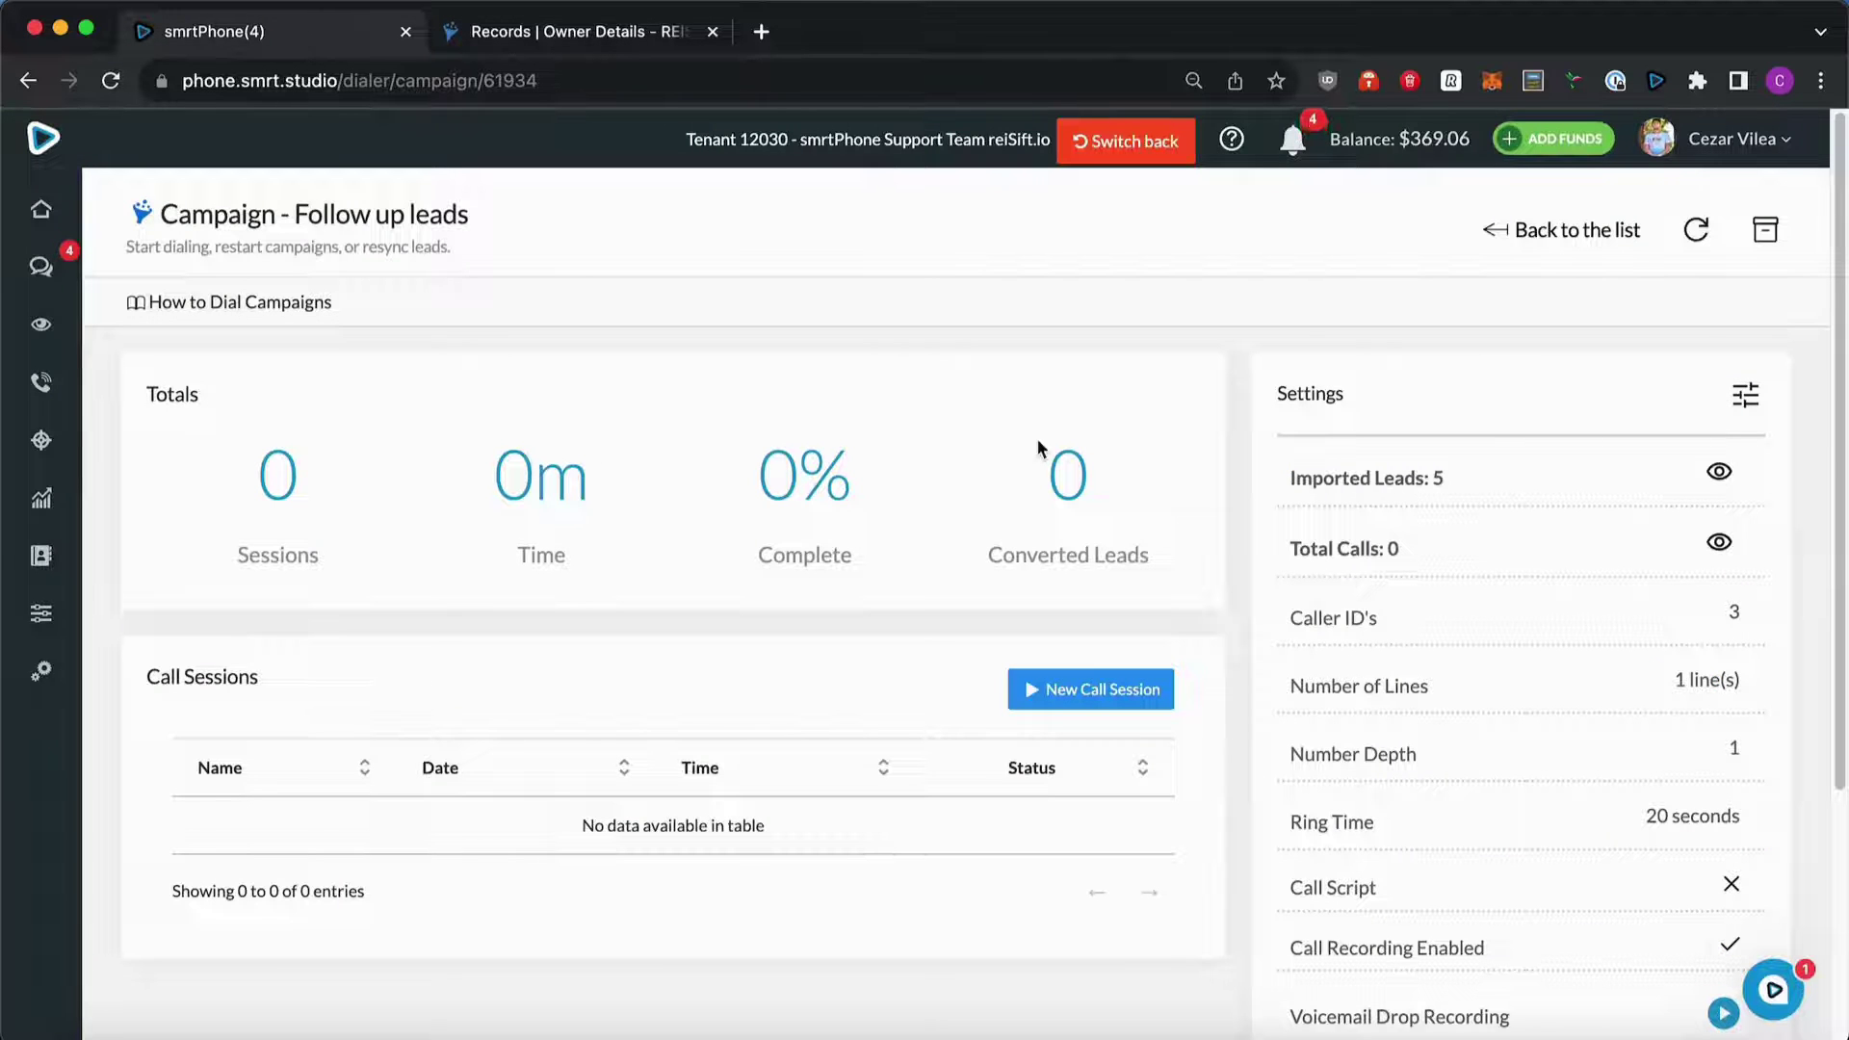
# Start a new 'Follow up leads' call session with system audio muted.
pyautogui.click(1094, 698)
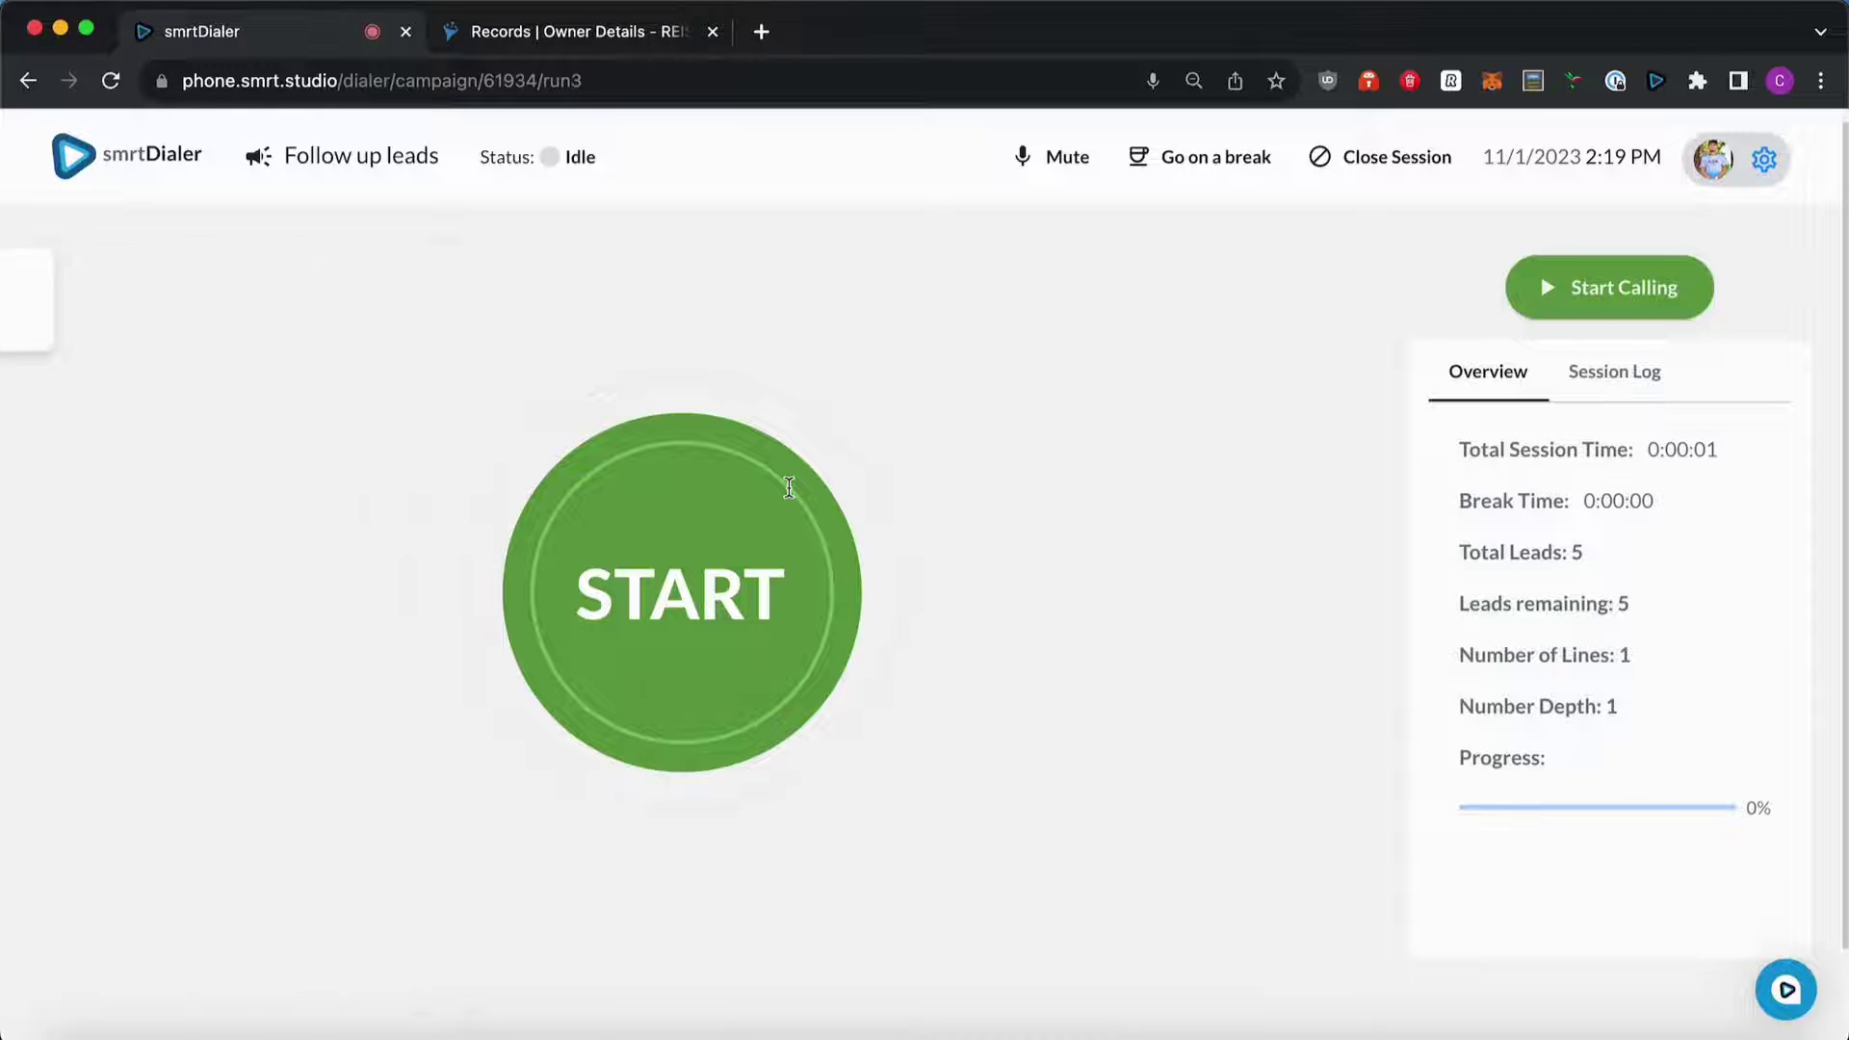
pyautogui.click(717, 562)
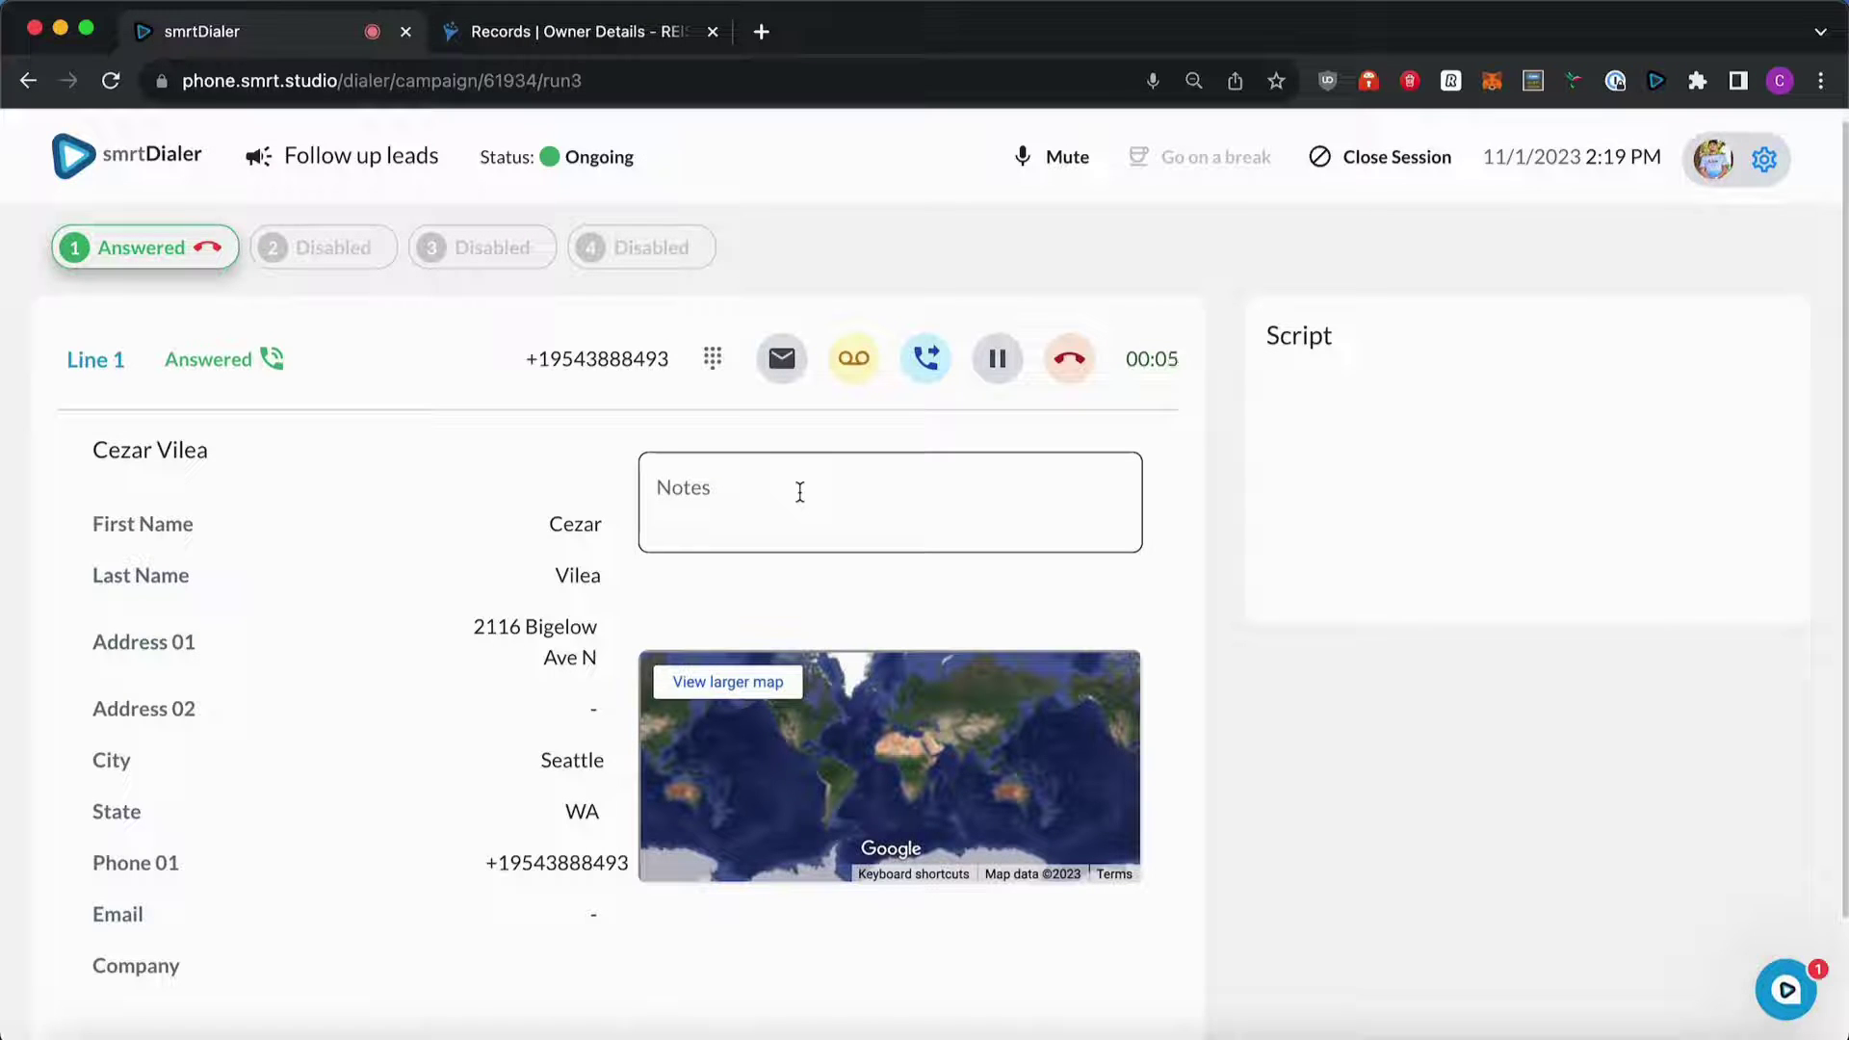
pyautogui.press('XF86AudioMute')
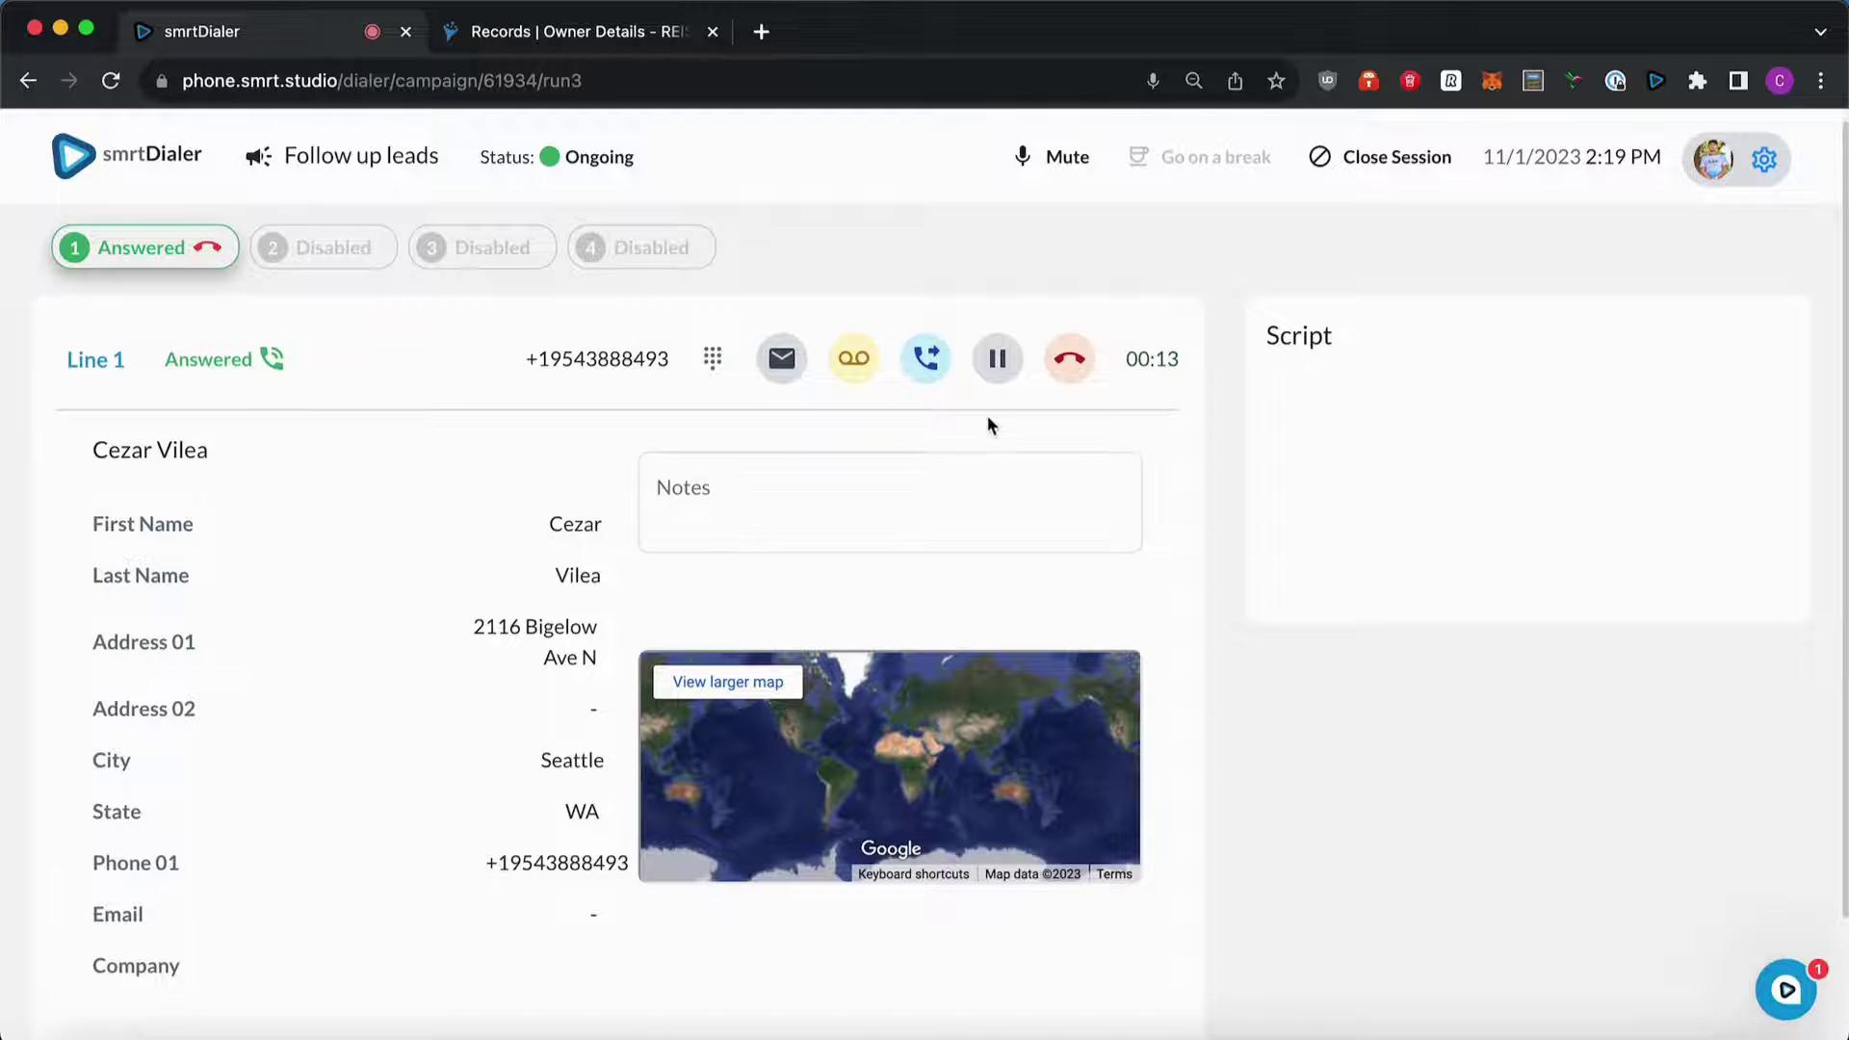
pyautogui.scroll(-3, 934, 626)
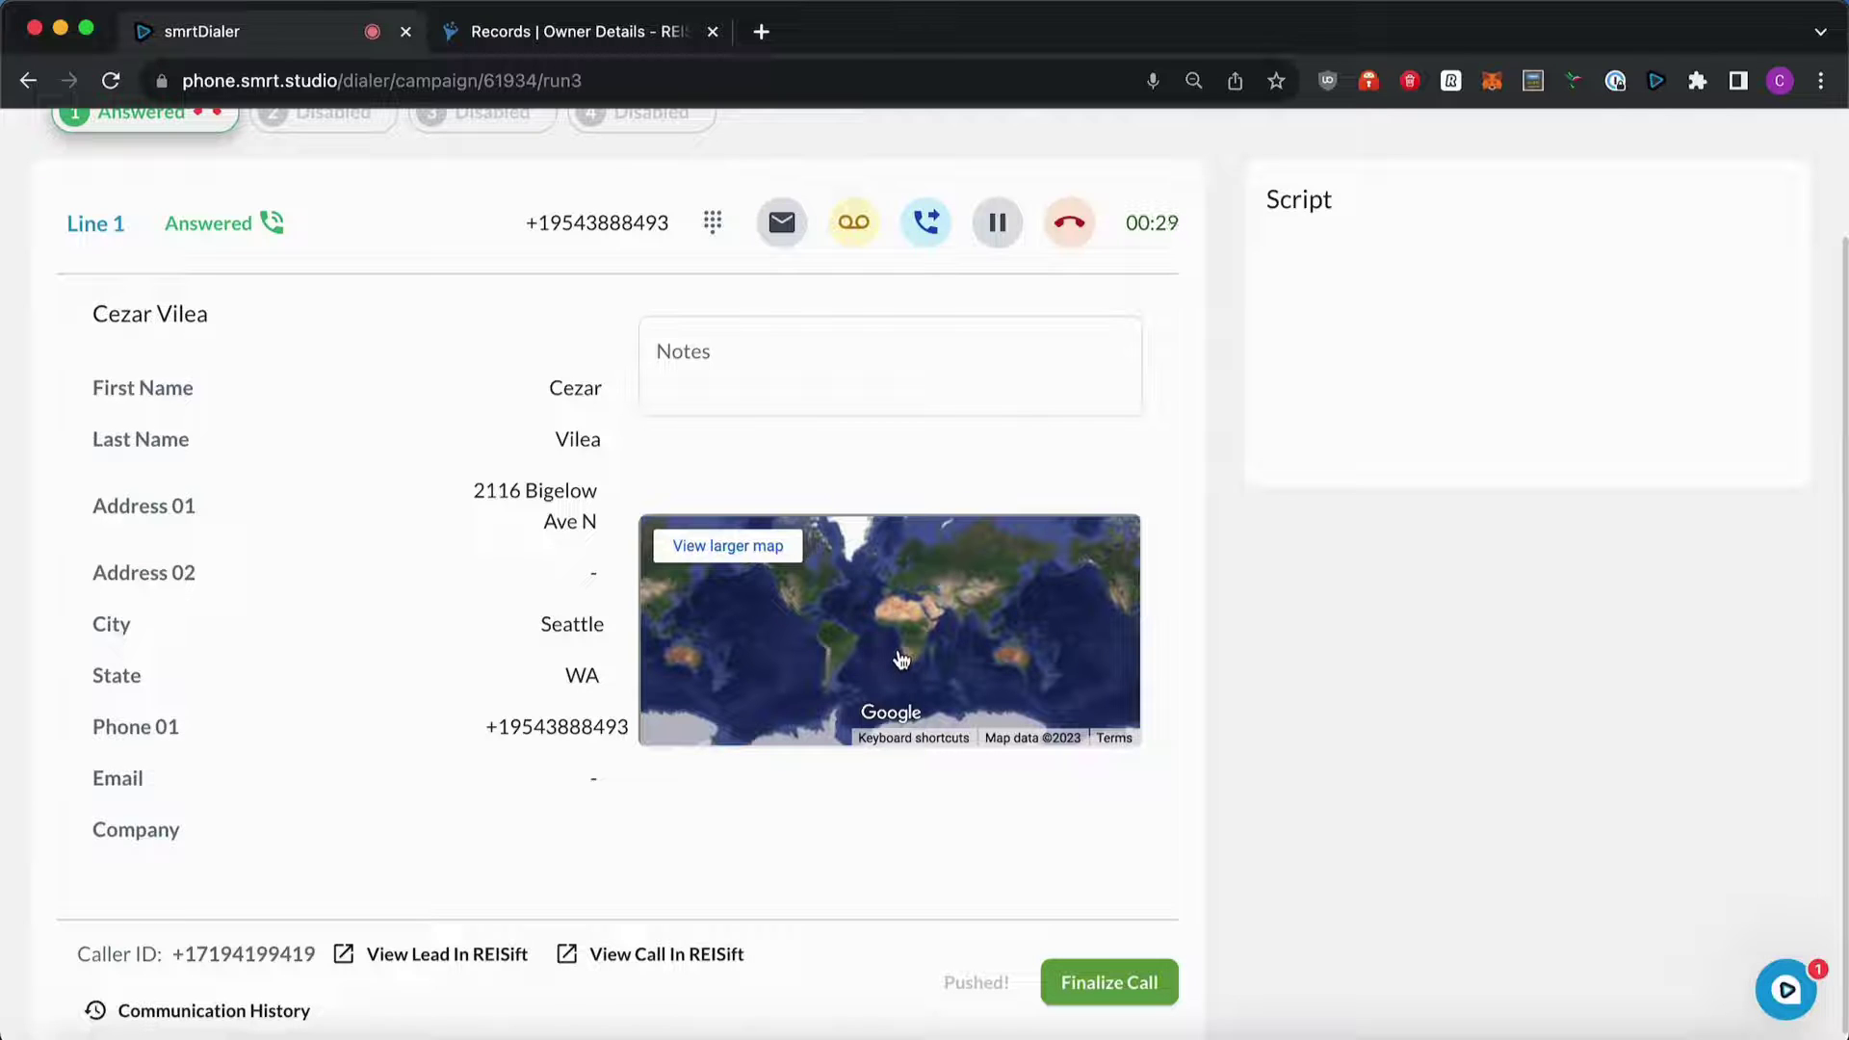
# Add the note 'test' and finalize the first call with status Not Interested.
pyautogui.click(830, 363)
pyautogui.write('test')
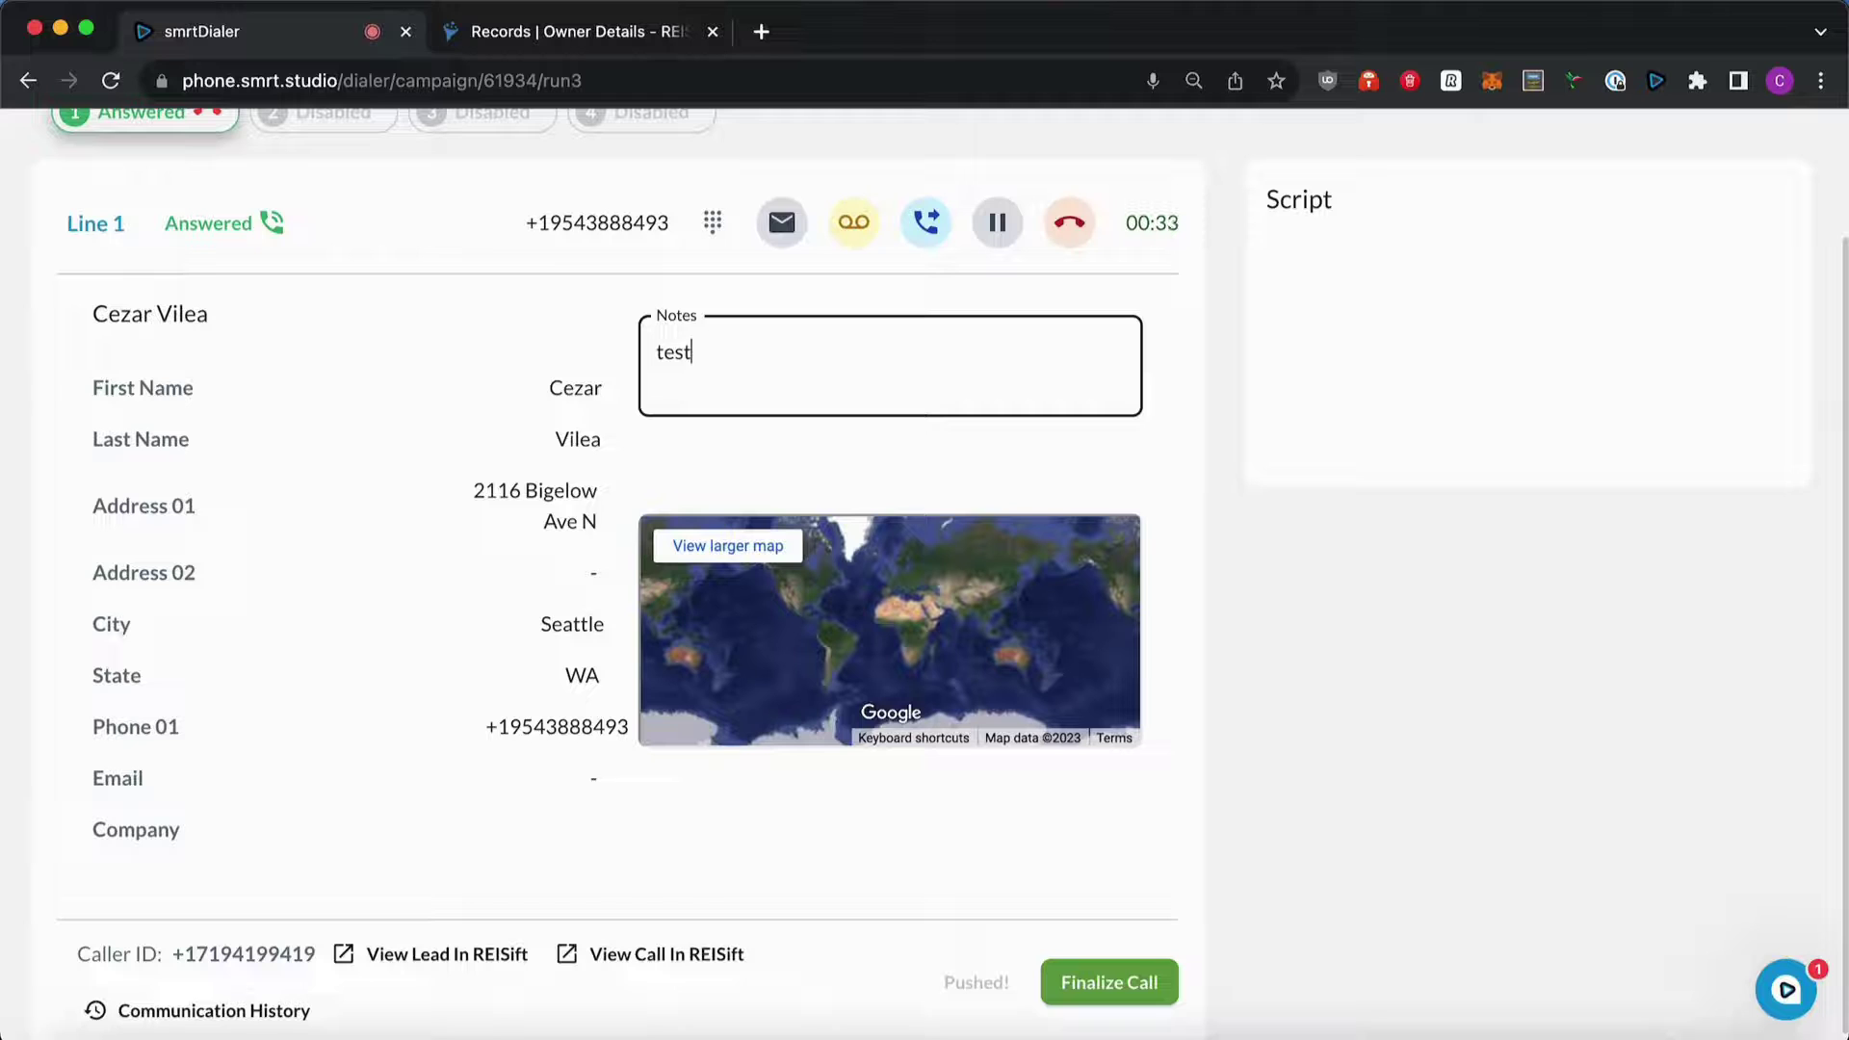
pyautogui.click(1103, 987)
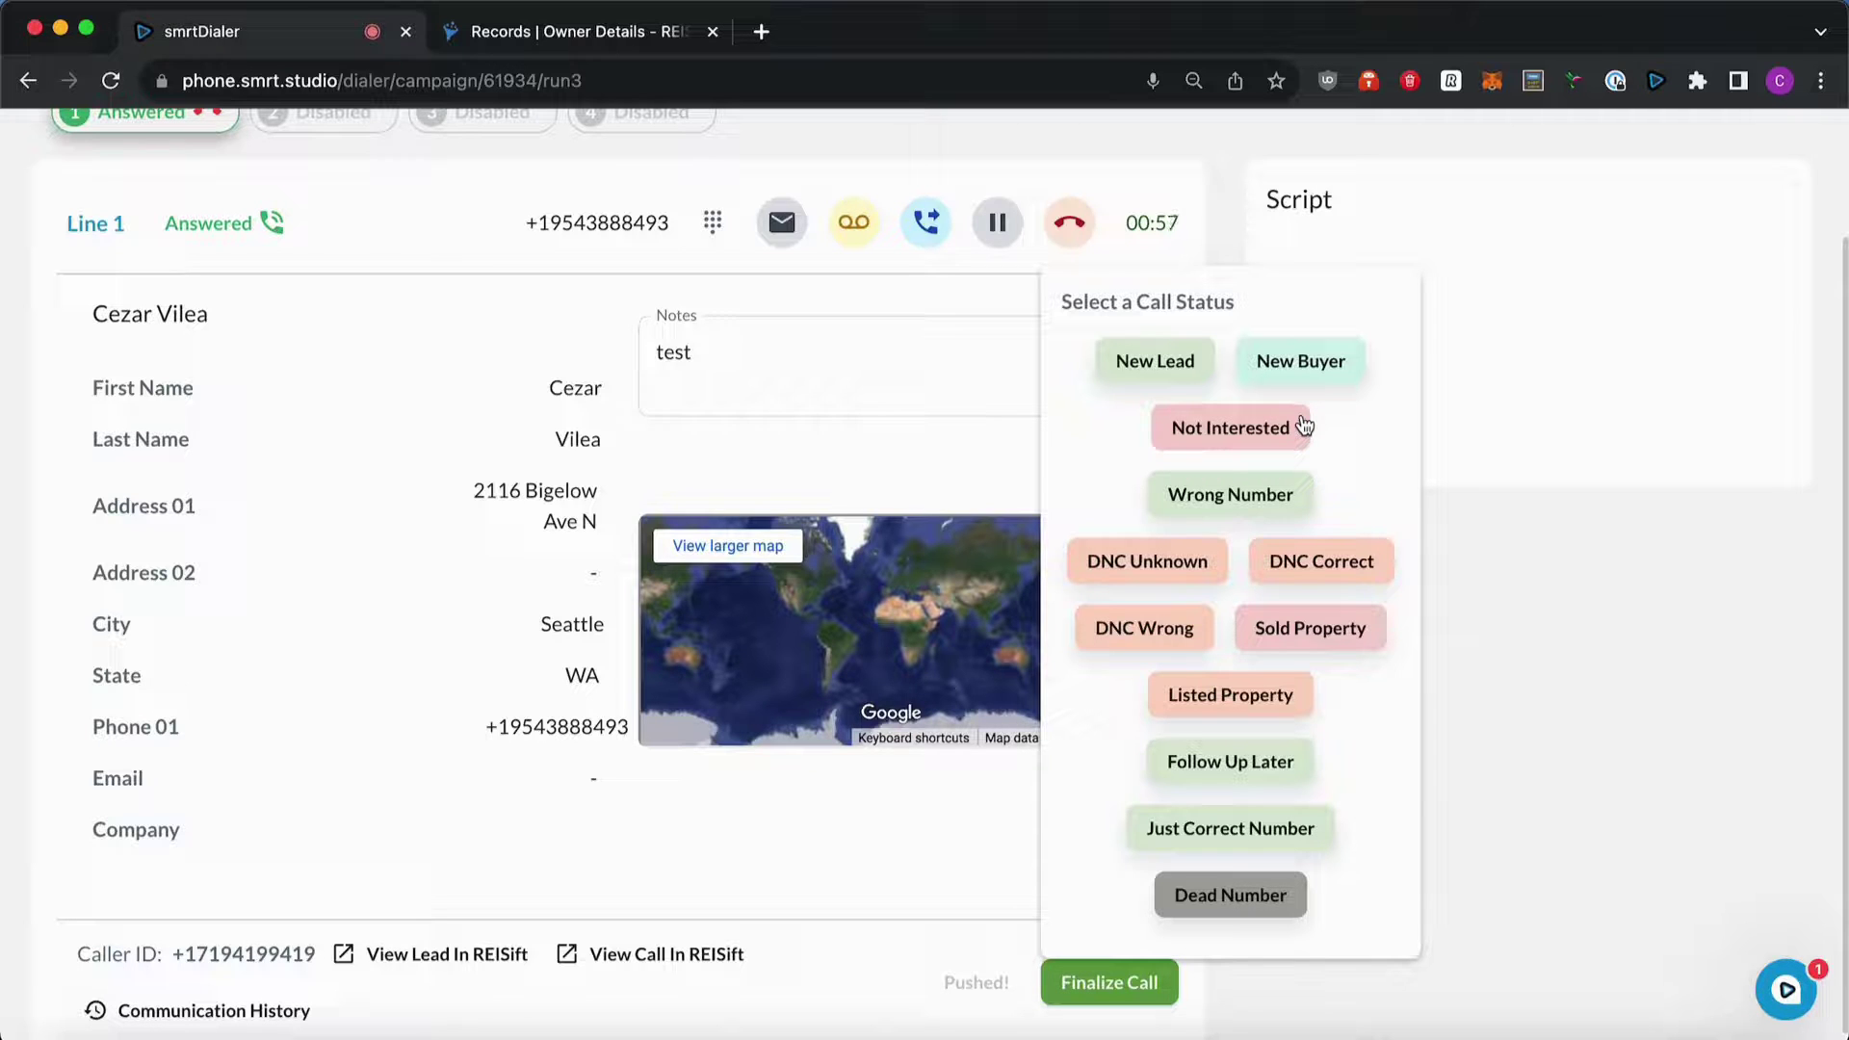
pyautogui.click(1209, 433)
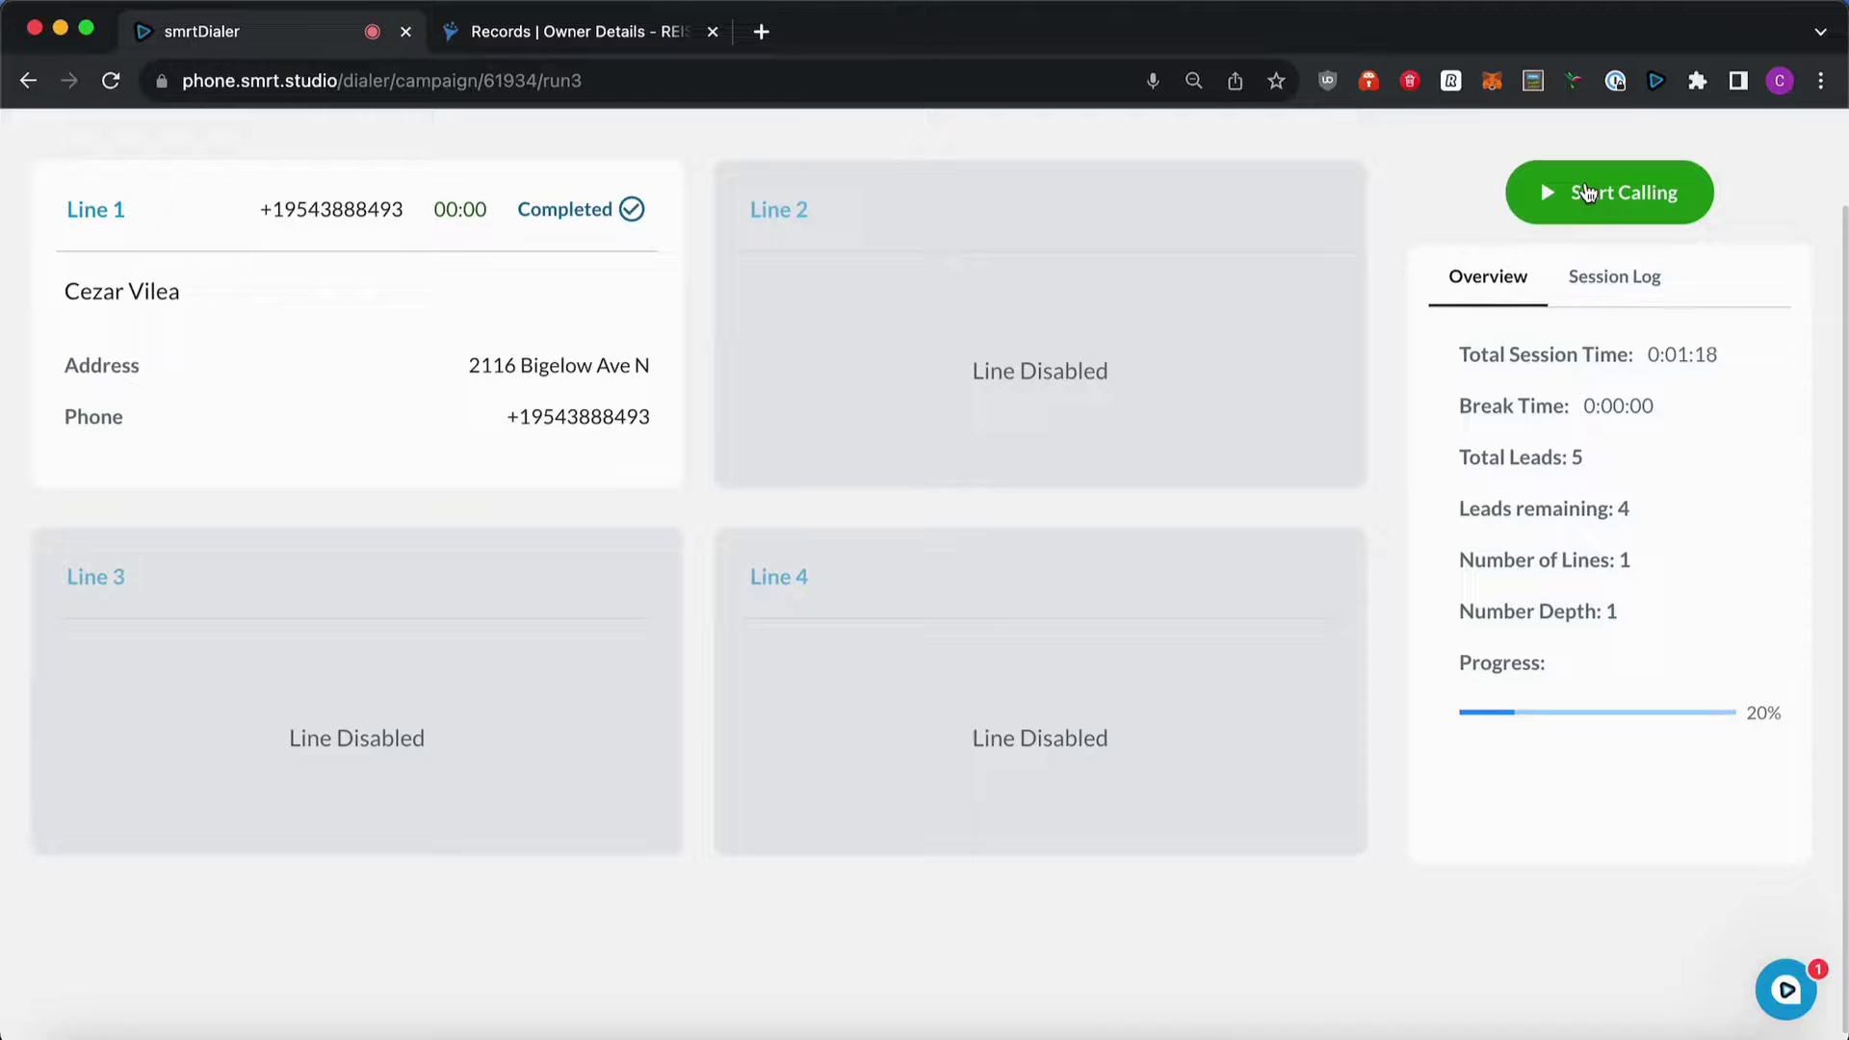
pyautogui.click(607, 44)
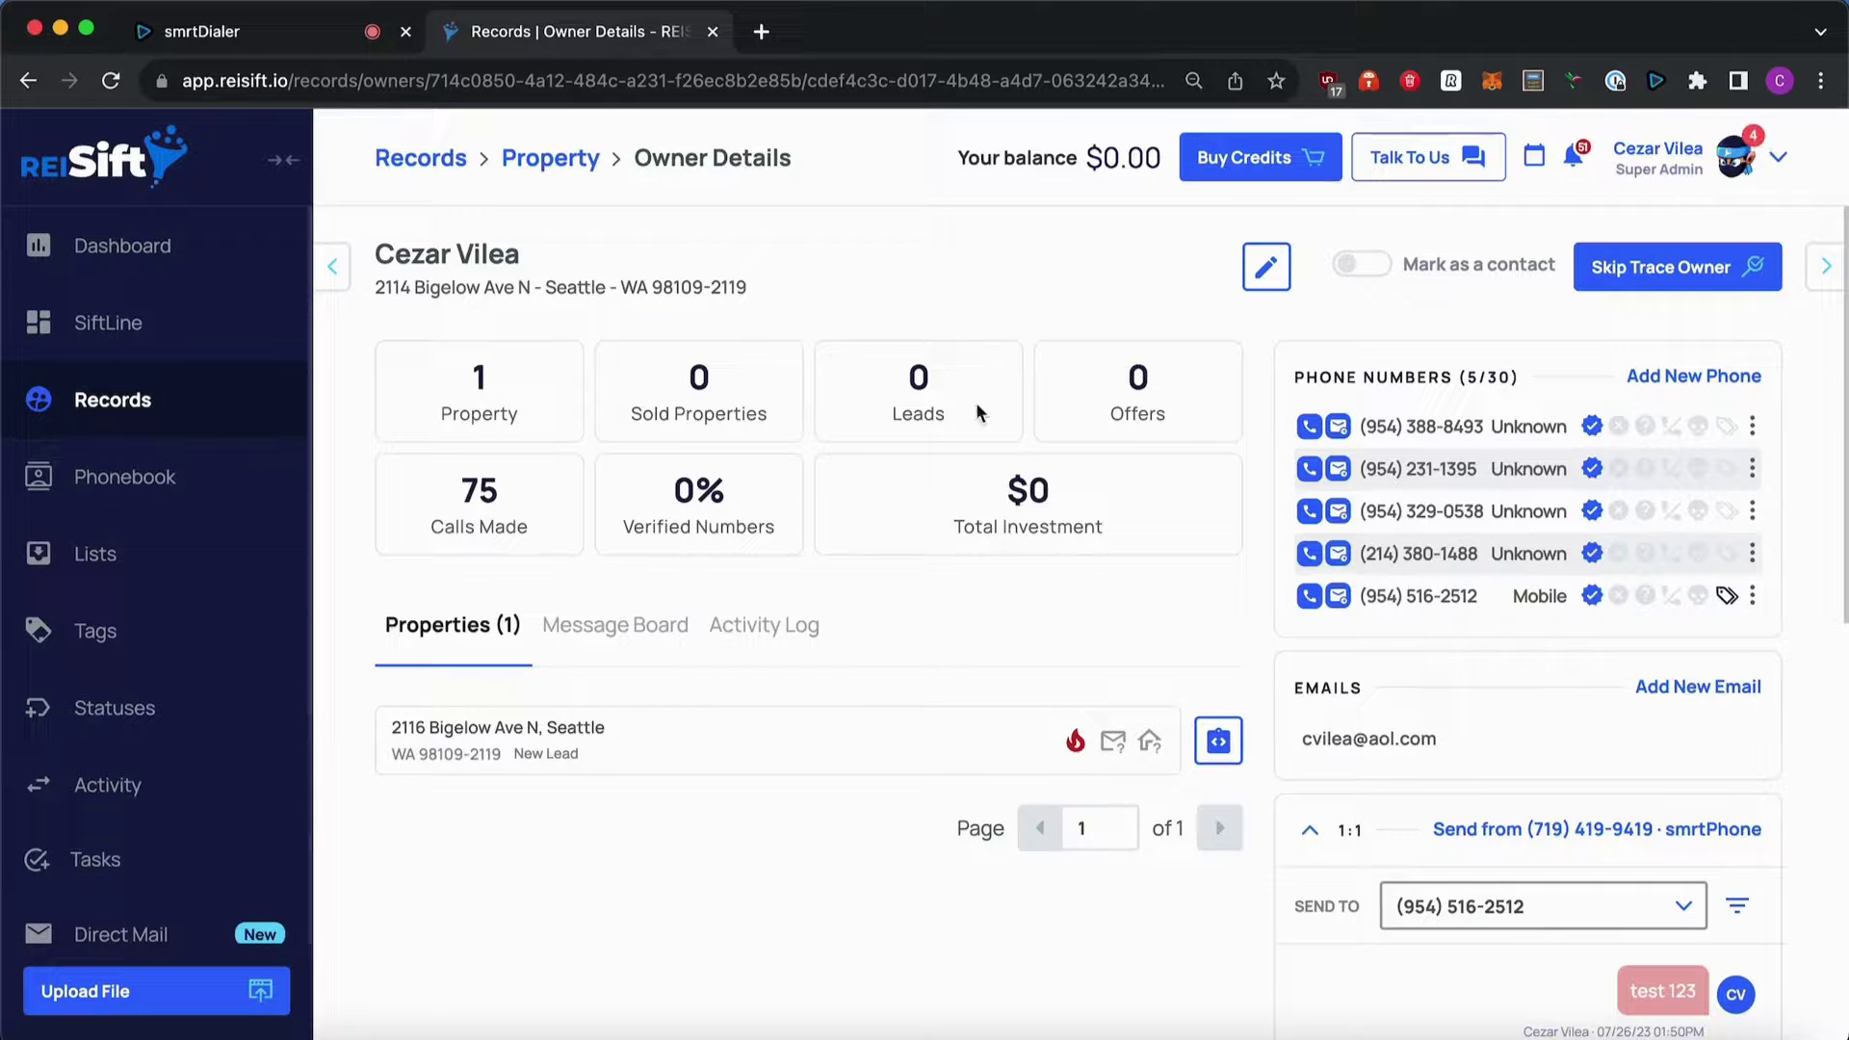
pyautogui.click(751, 635)
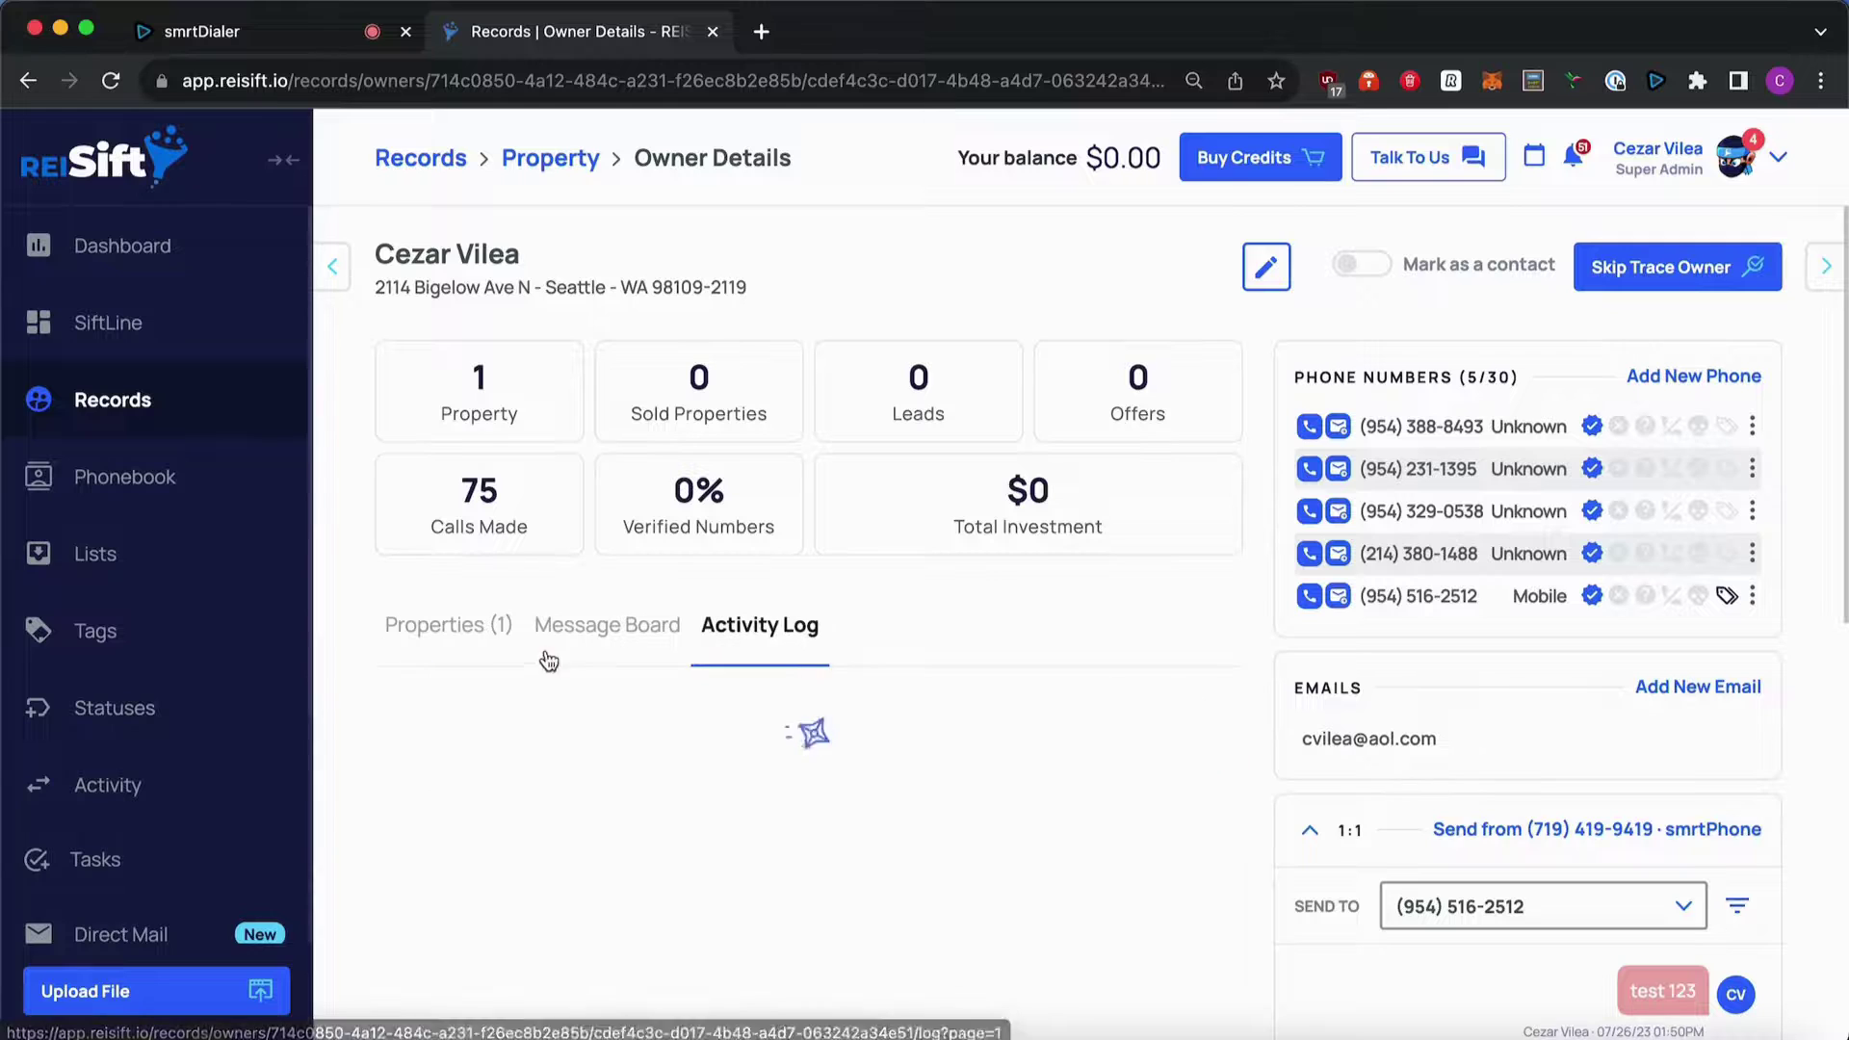
pyautogui.click(450, 633)
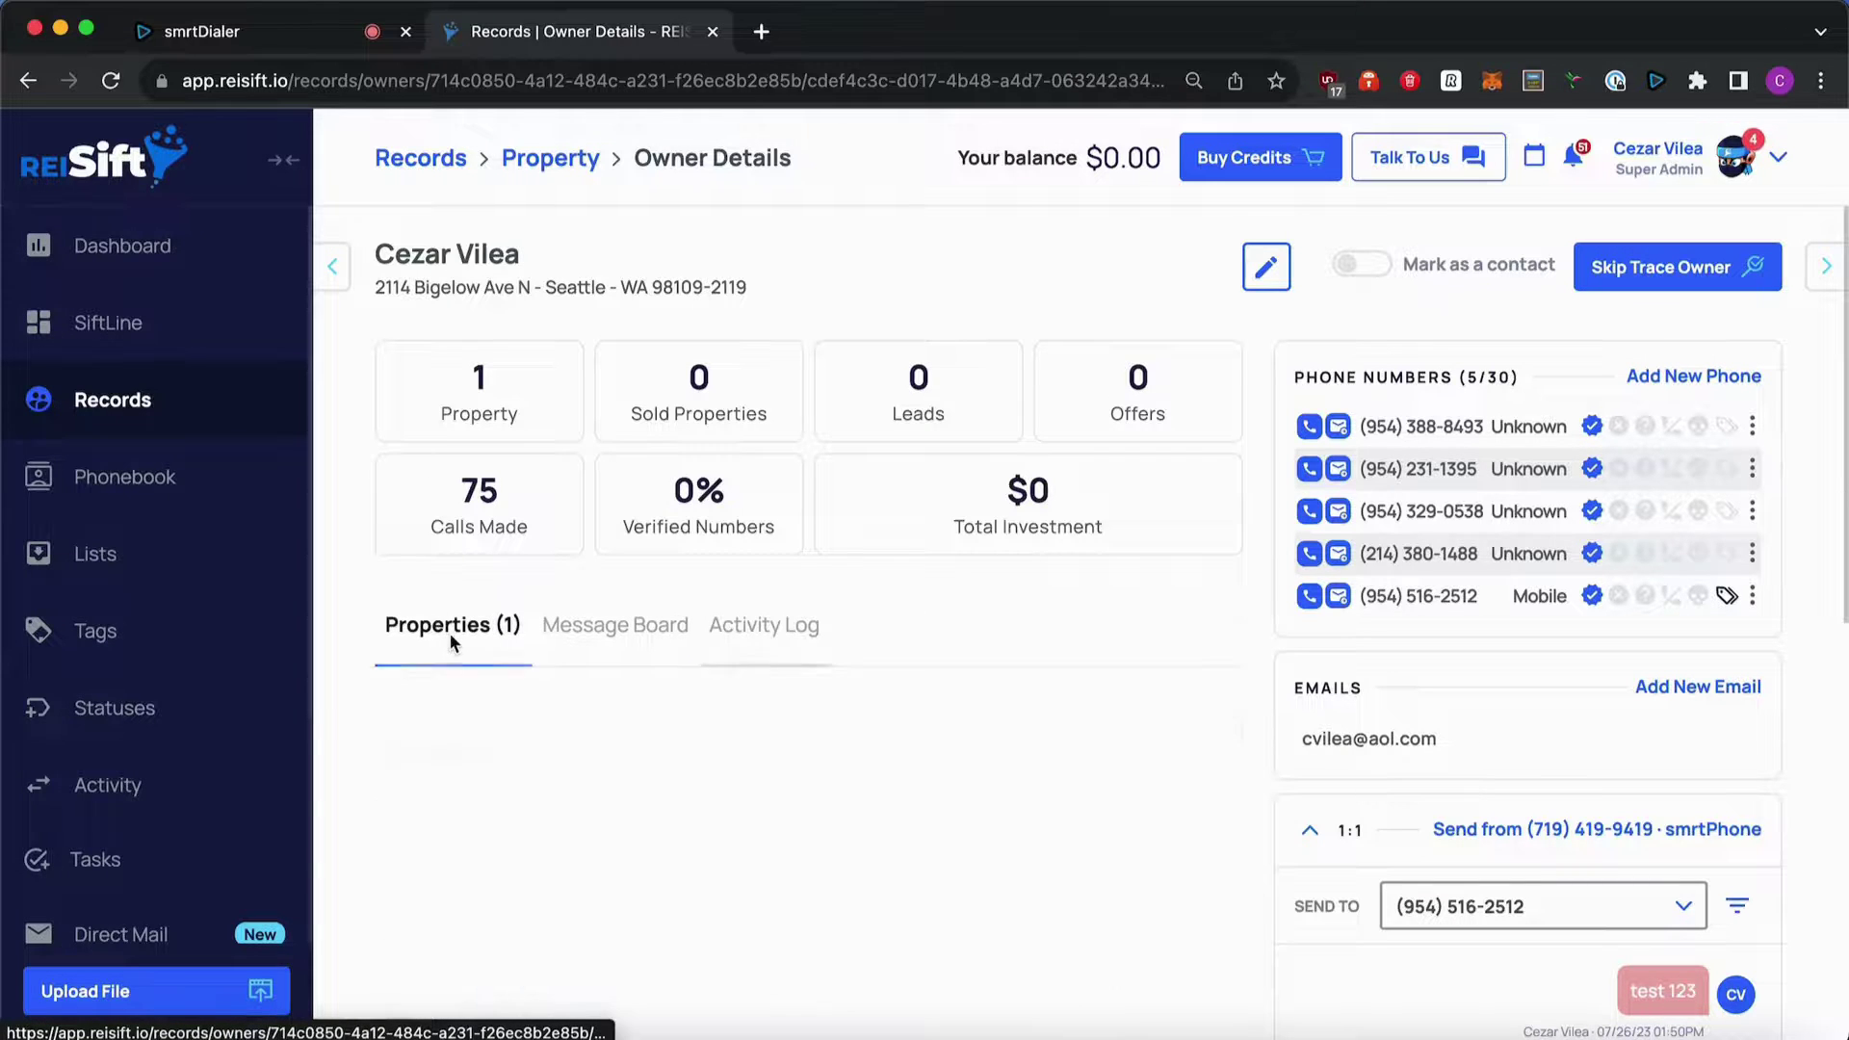
pyautogui.click(510, 733)
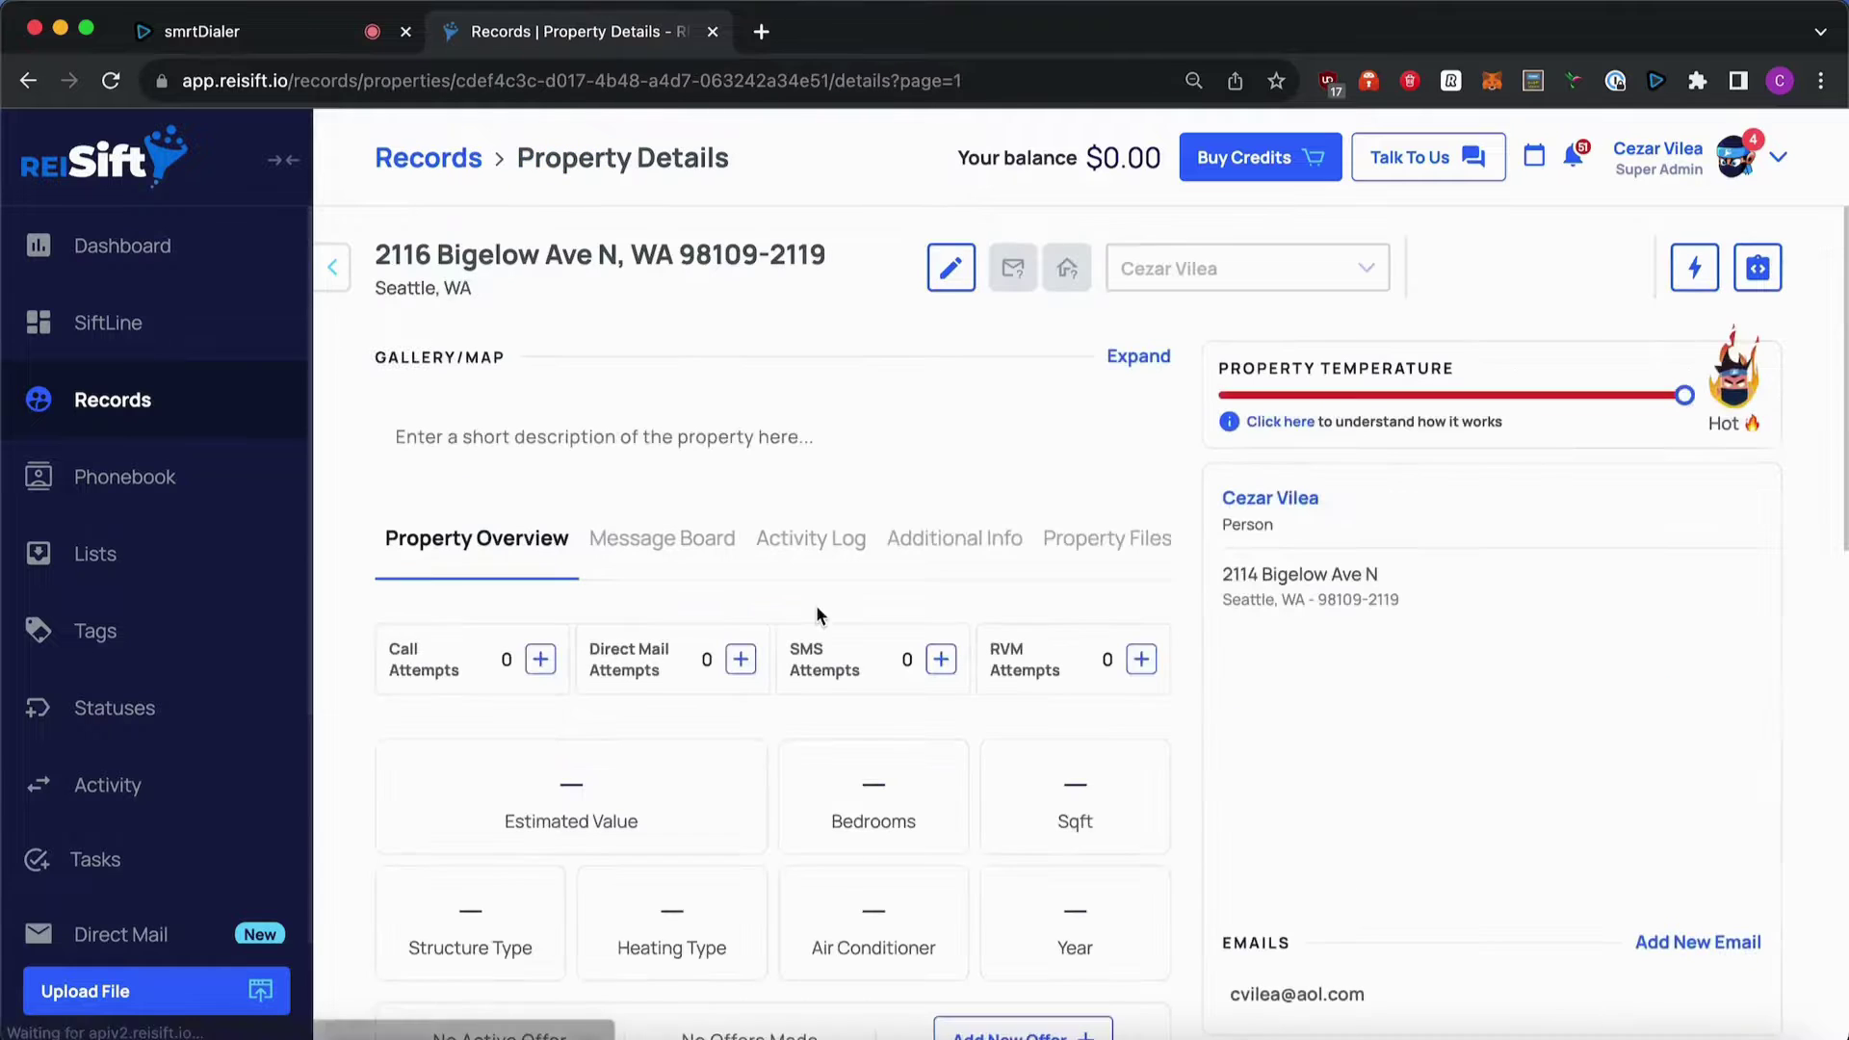
# Review the property's Message Board and Activity Log for the 'test' note and Not Interested status.
pyautogui.scroll(-1, 815, 607)
pyautogui.scroll(-5, 813, 607)
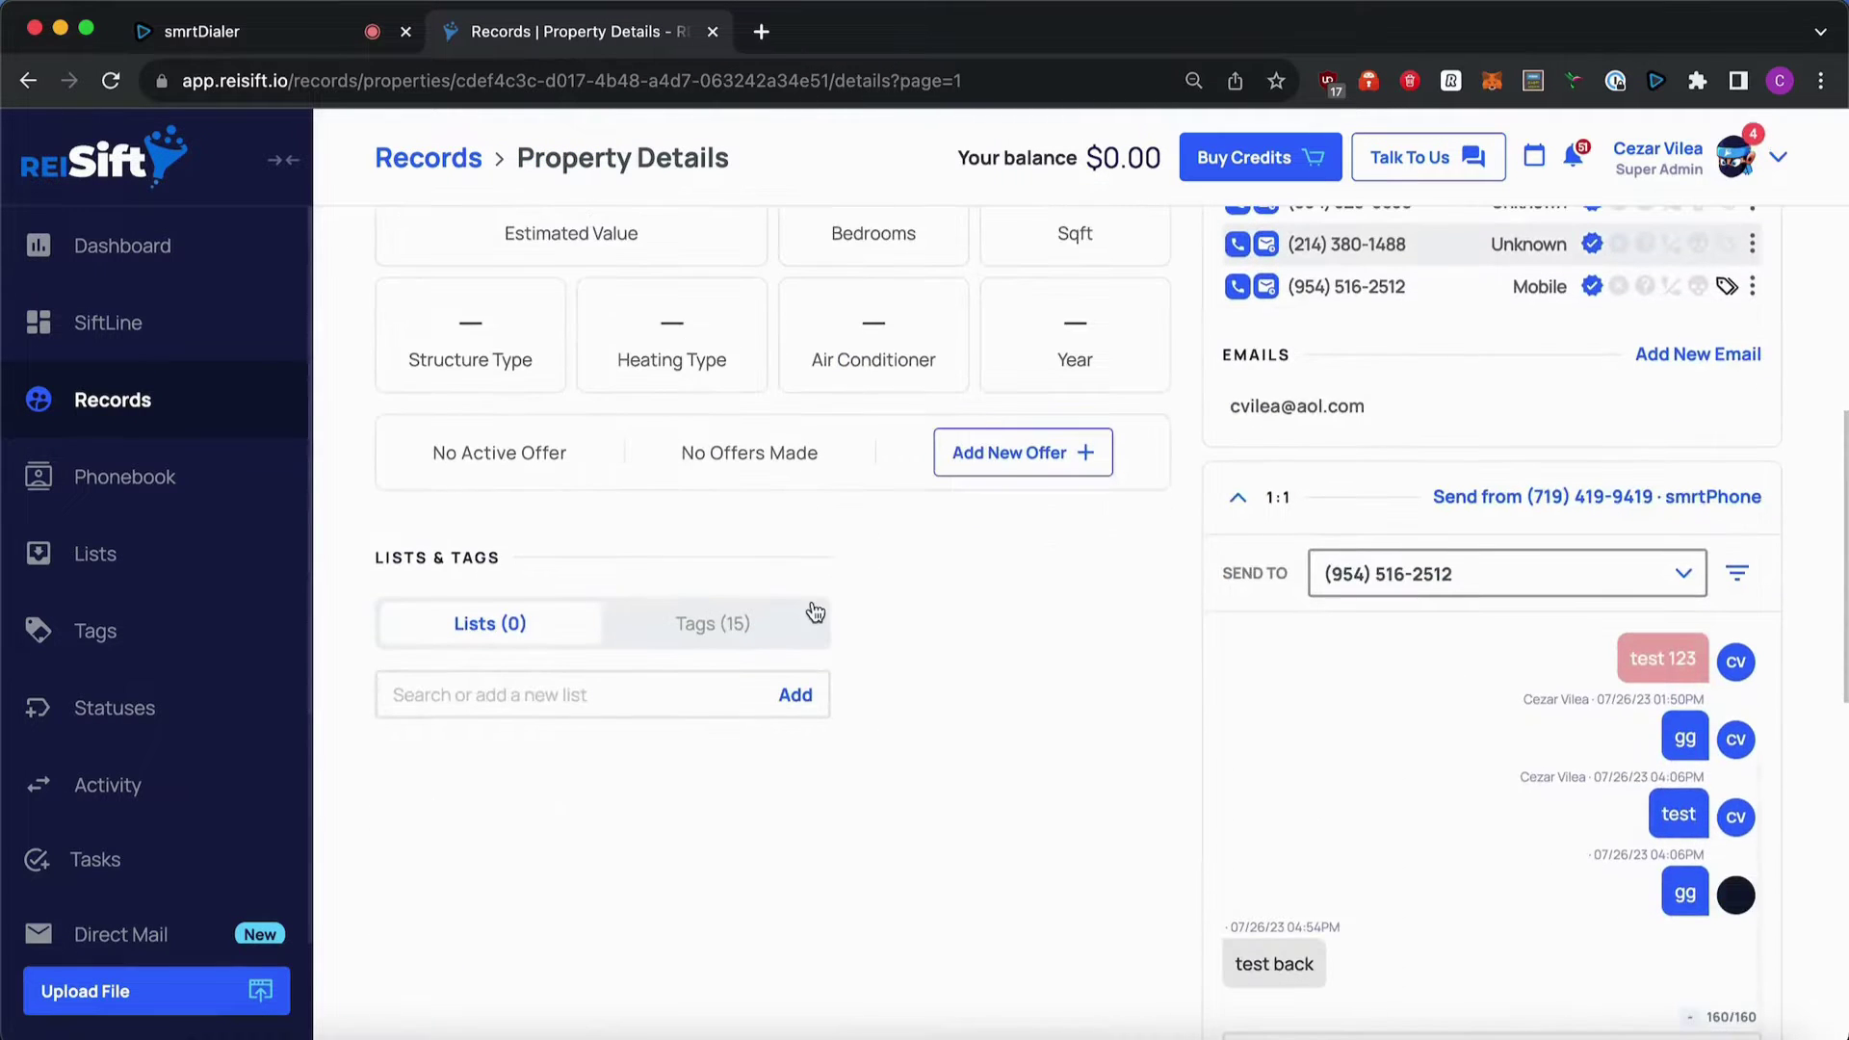
pyautogui.scroll(3, 845, 591)
pyautogui.scroll(2, 845, 583)
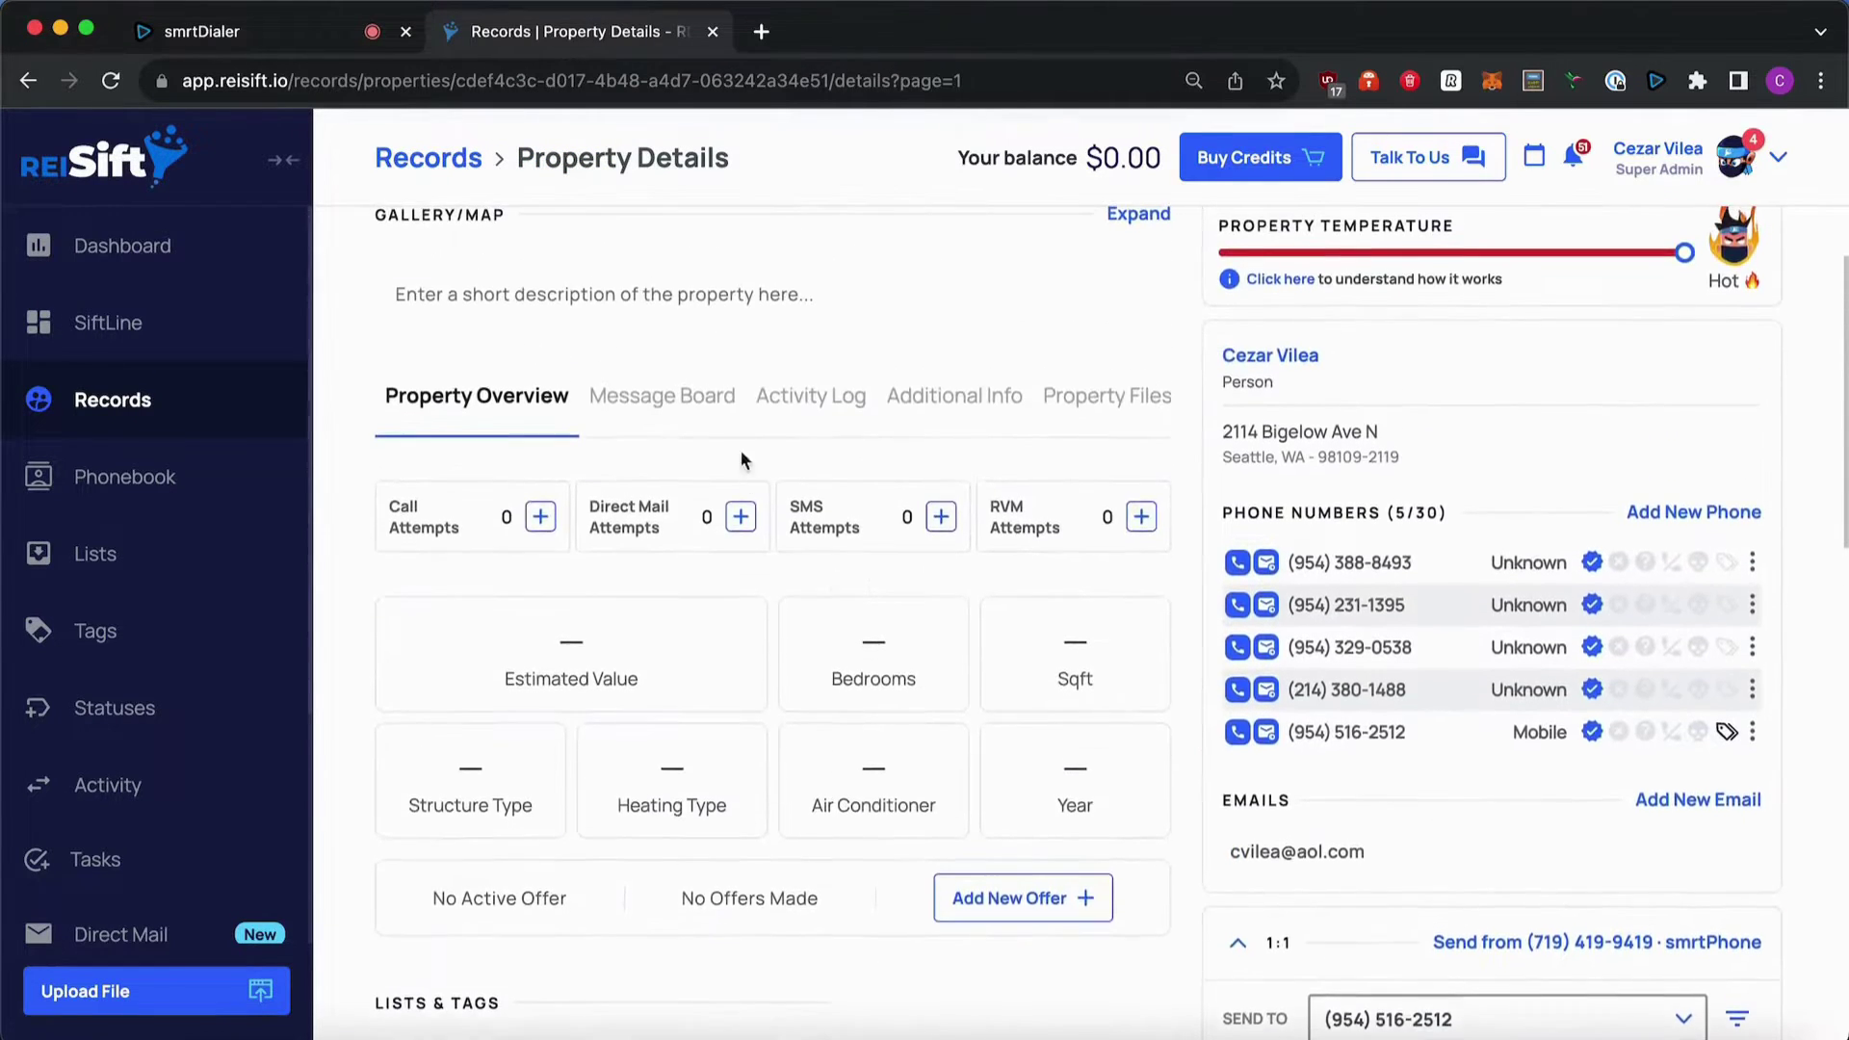
pyautogui.click(680, 404)
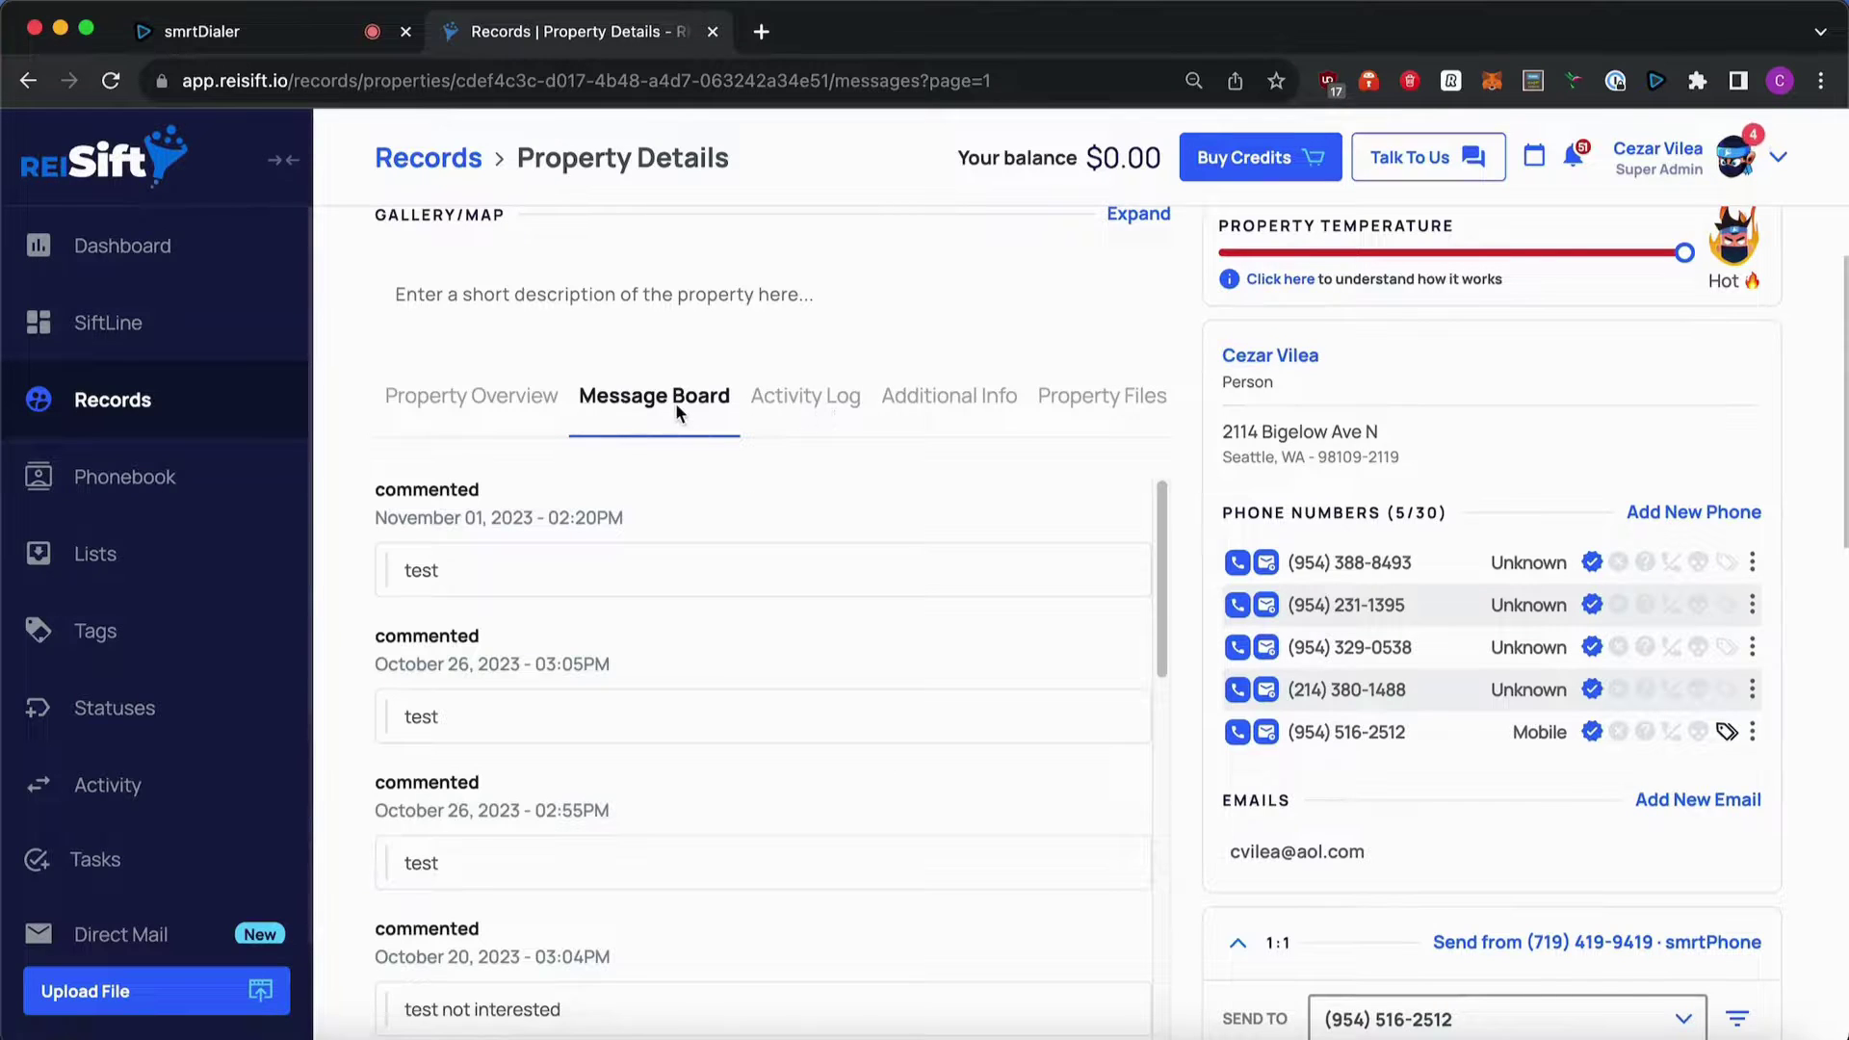
pyautogui.click(795, 408)
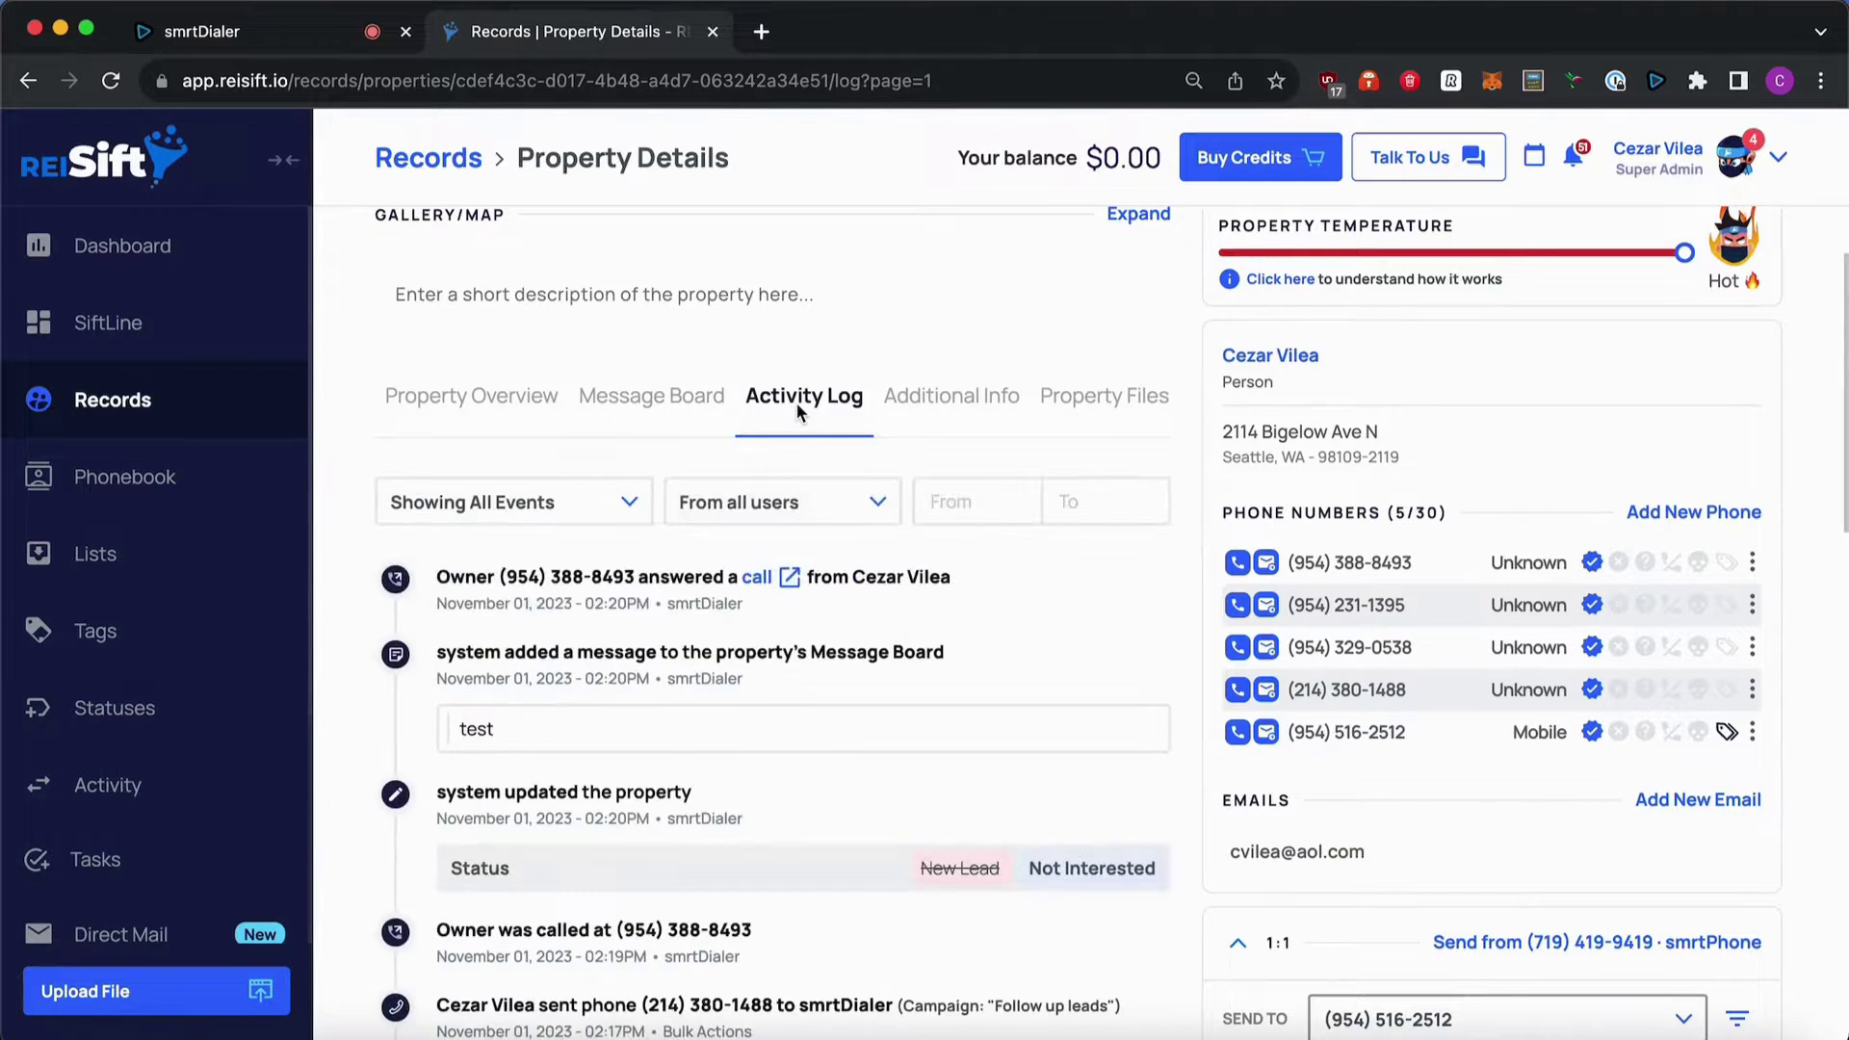